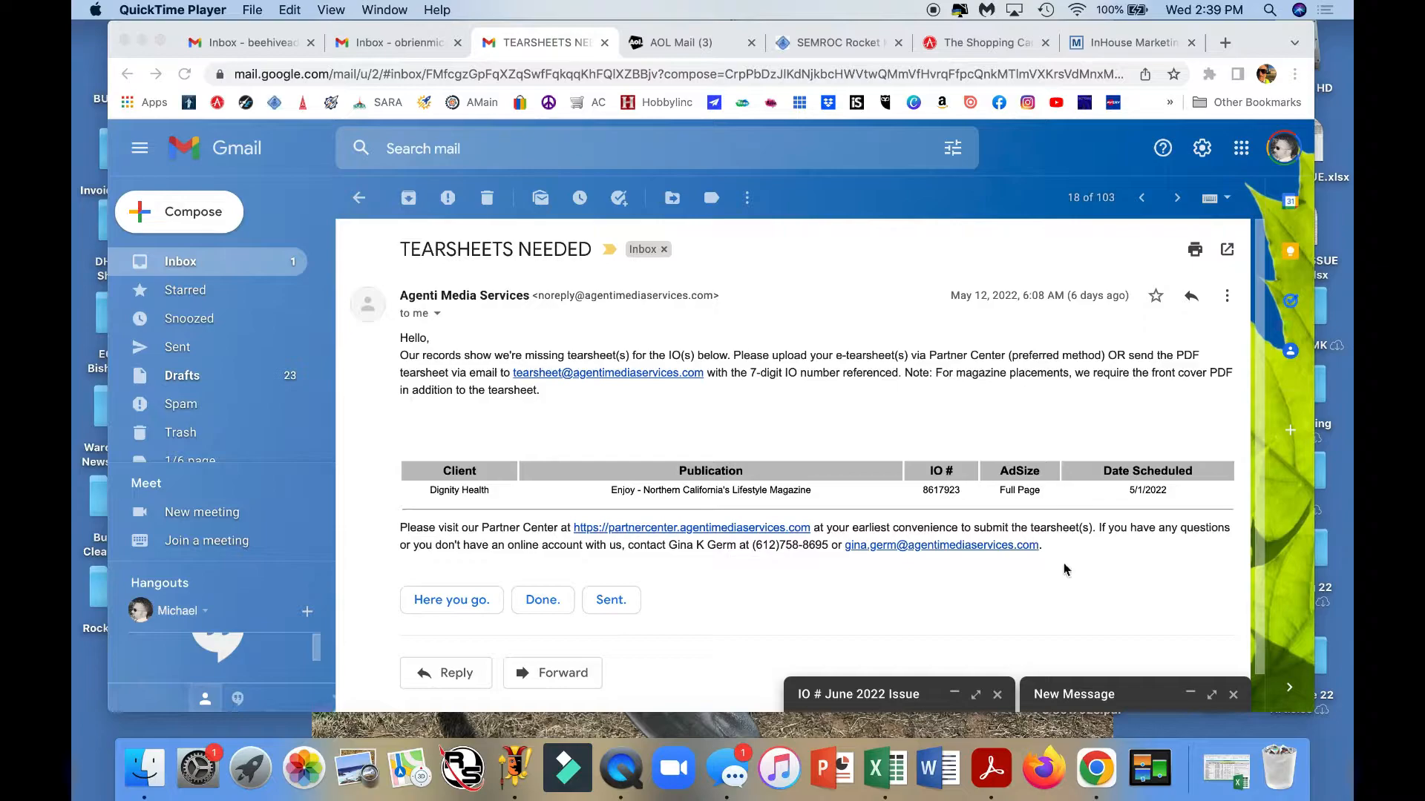
Switch to Adobe Acrobat and show the pages of June22Spreads.pdf as thumbnails with Organize Pages
{"action": "left_click", "coordinate": [1232, 699]}
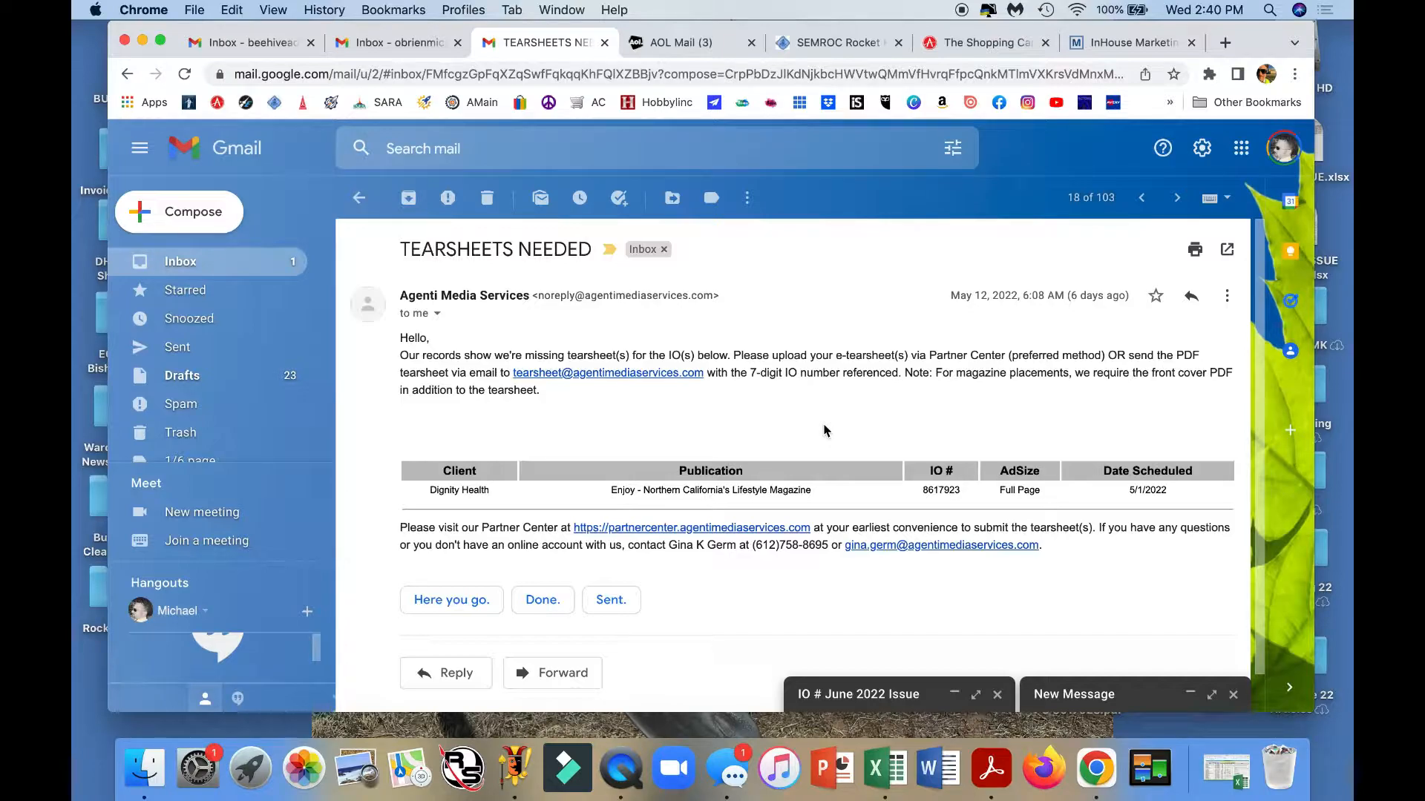
{"action": "left_click", "coordinate": [991, 774]}
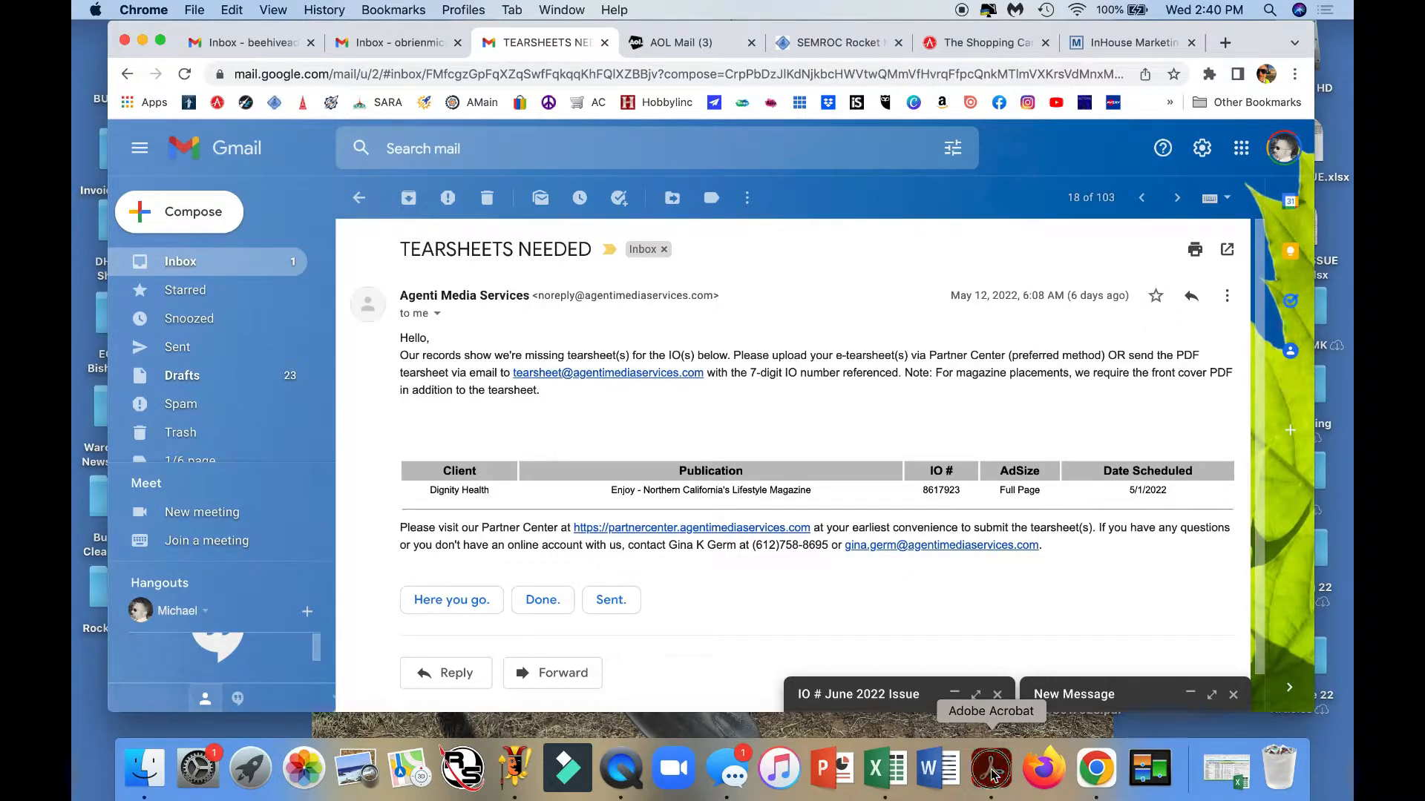
{"action": "mouse_move", "coordinate": [595, 268]}
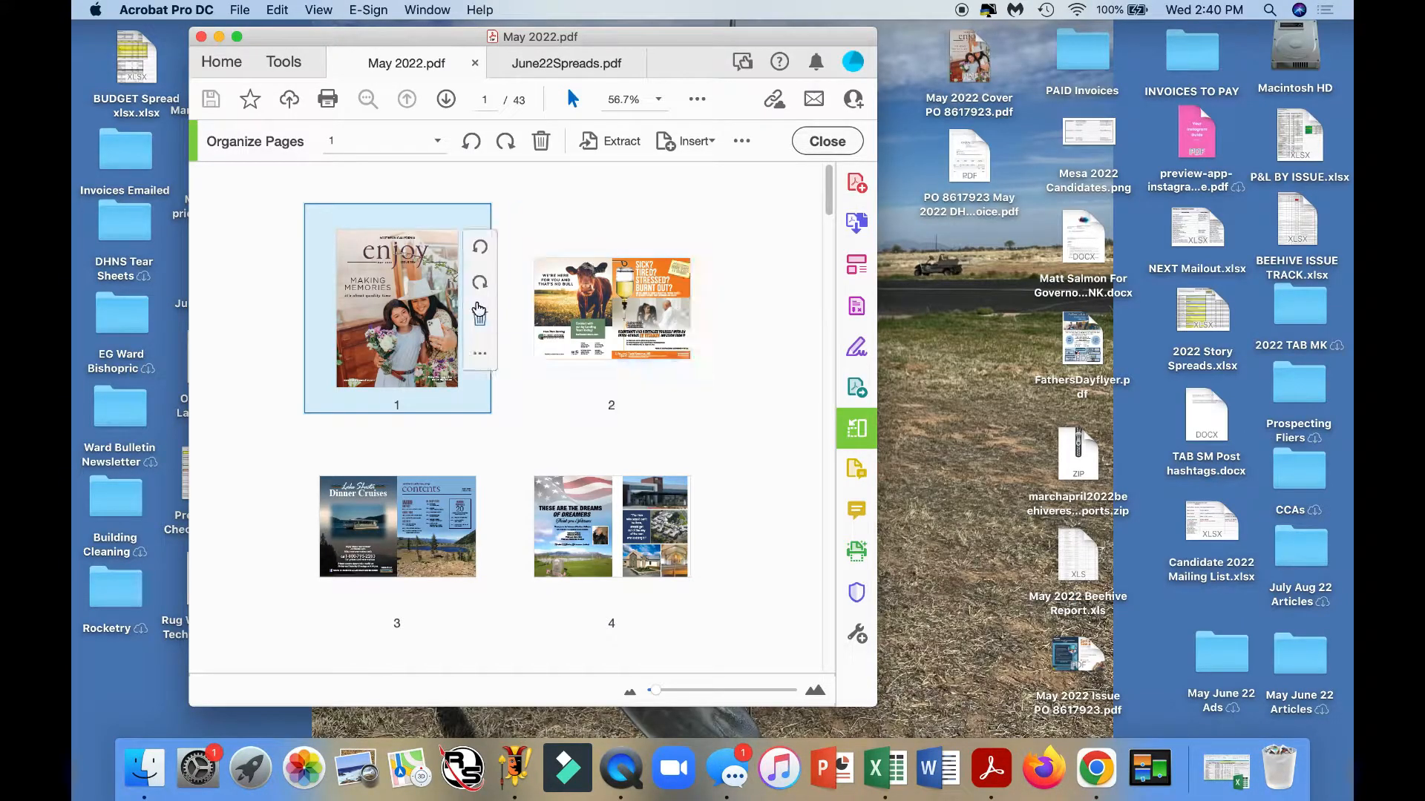
{"action": "left_click", "coordinate": [523, 63]}
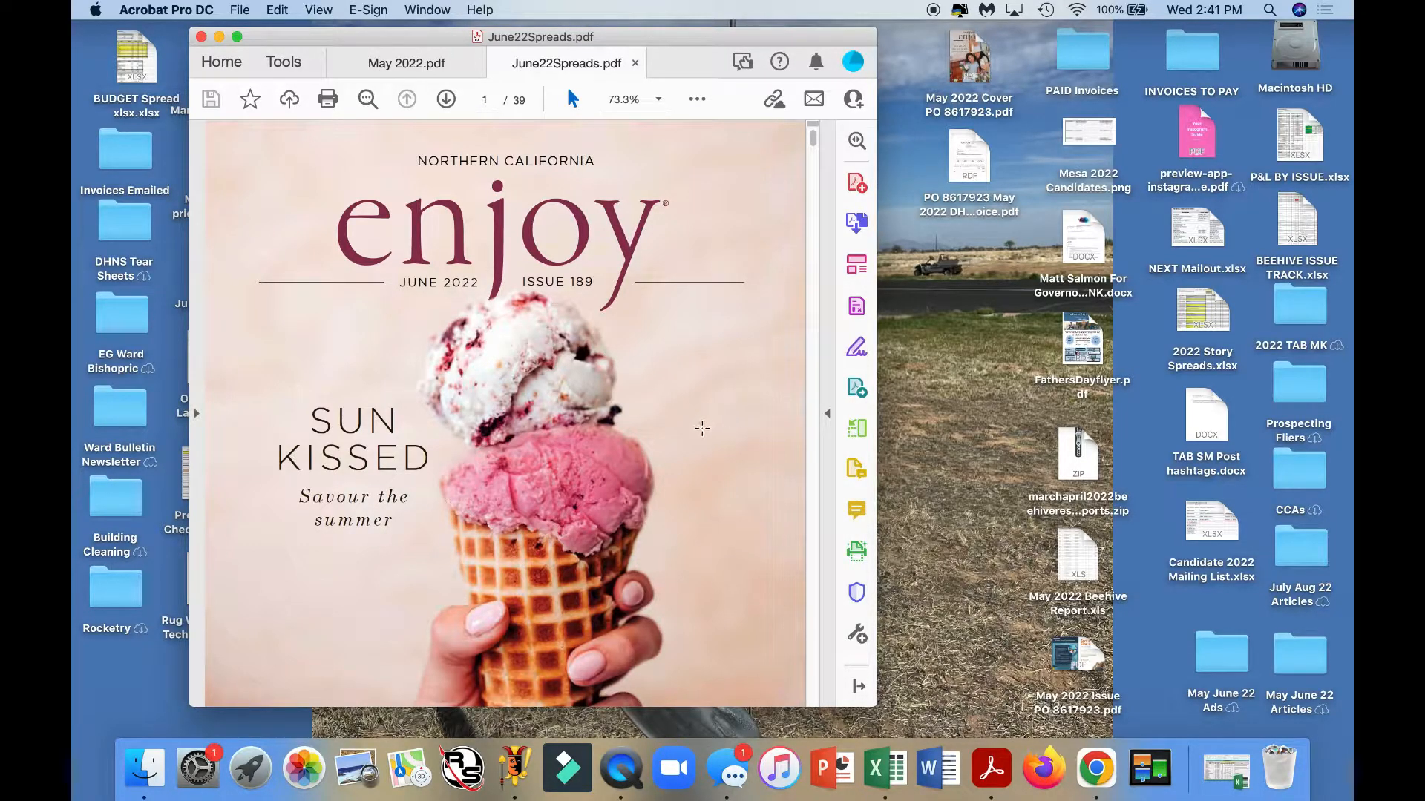
{"action": "left_click", "coordinate": [857, 428]}
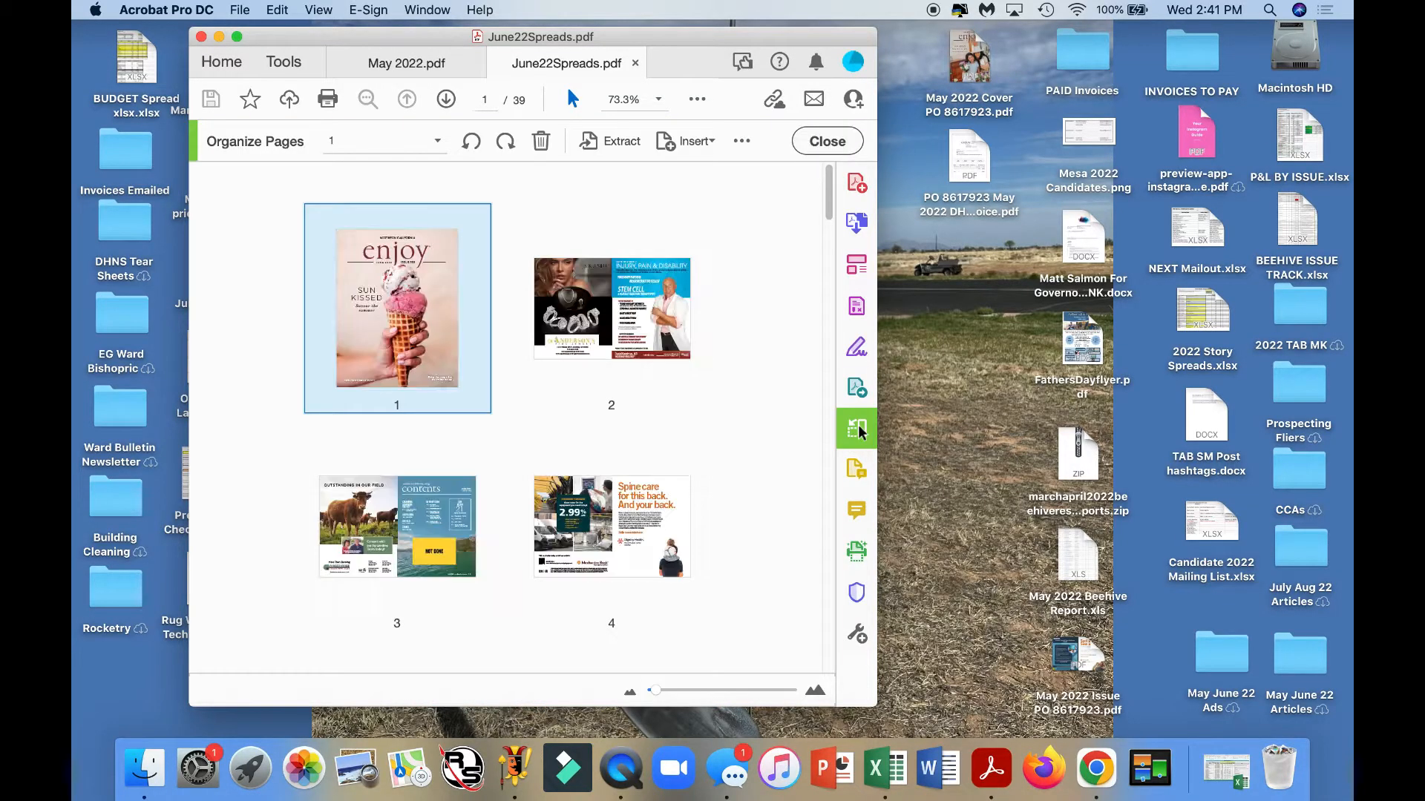
Copy the cover, page 1 of June22Spreads.pdf, out to the desktop as a separate PDF
{"action": "scroll", "coordinate": [728, 419], "scroll_direction": "down", "scroll_amount": 5}
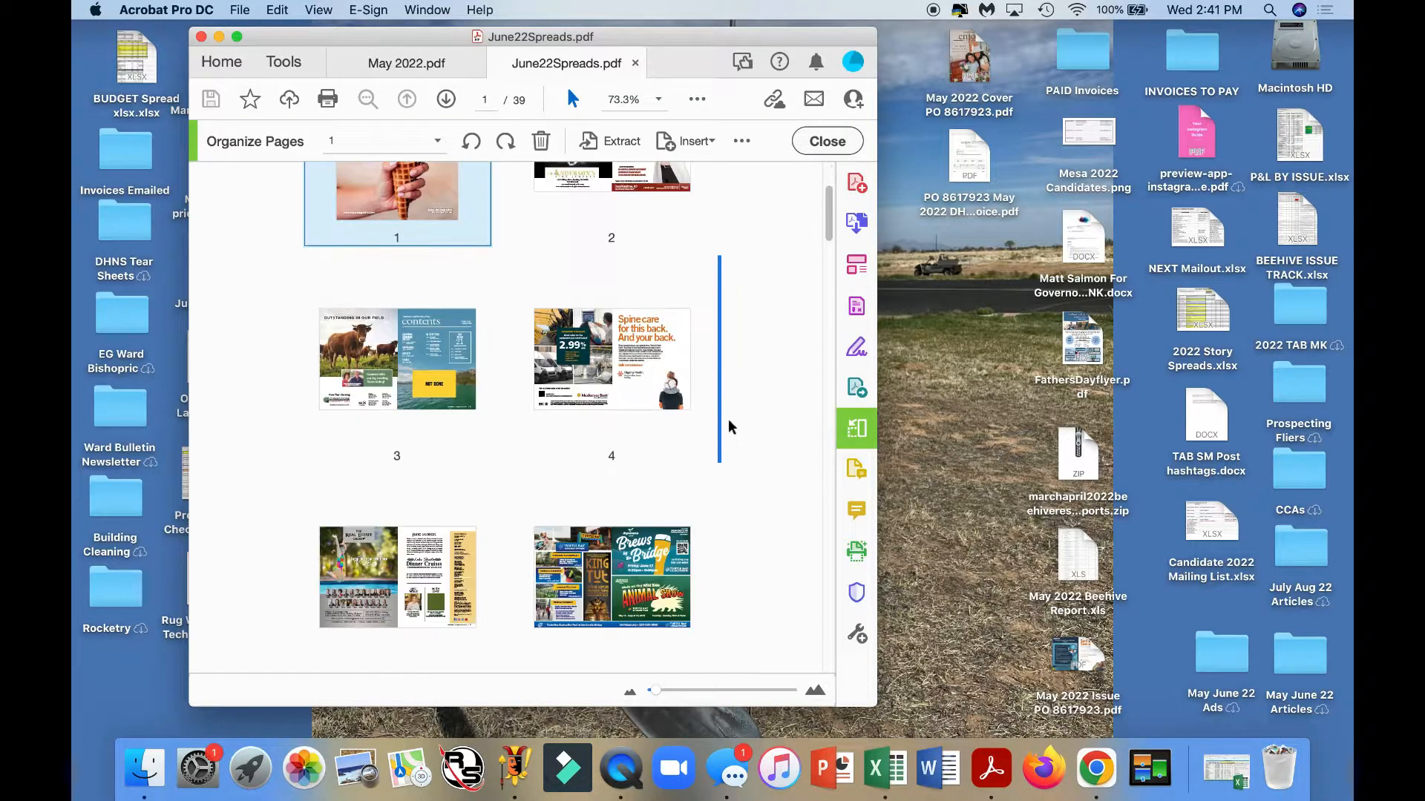
{"action": "scroll", "coordinate": [728, 426], "scroll_direction": "down", "scroll_amount": 3}
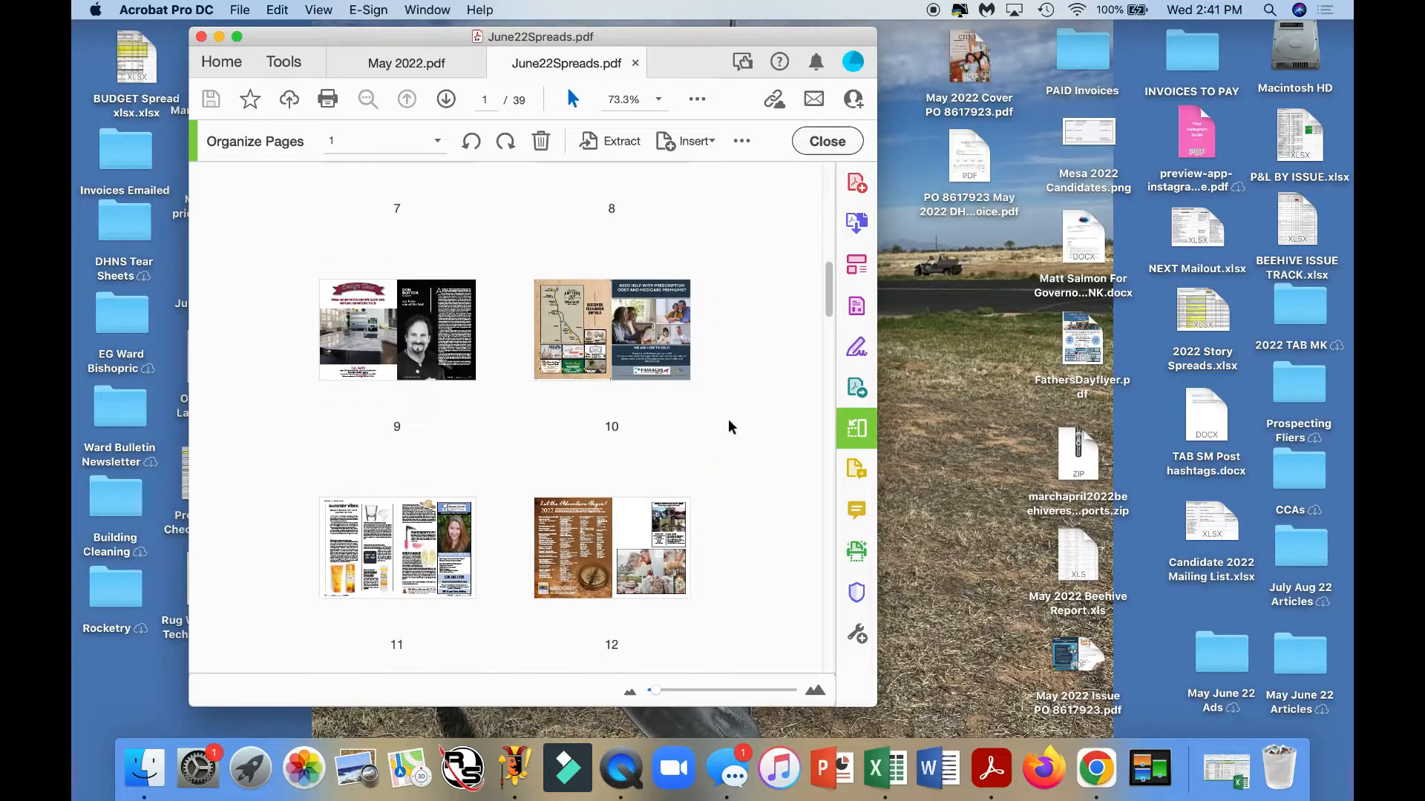
{"action": "scroll", "coordinate": [729, 427], "scroll_direction": "up", "scroll_amount": 8}
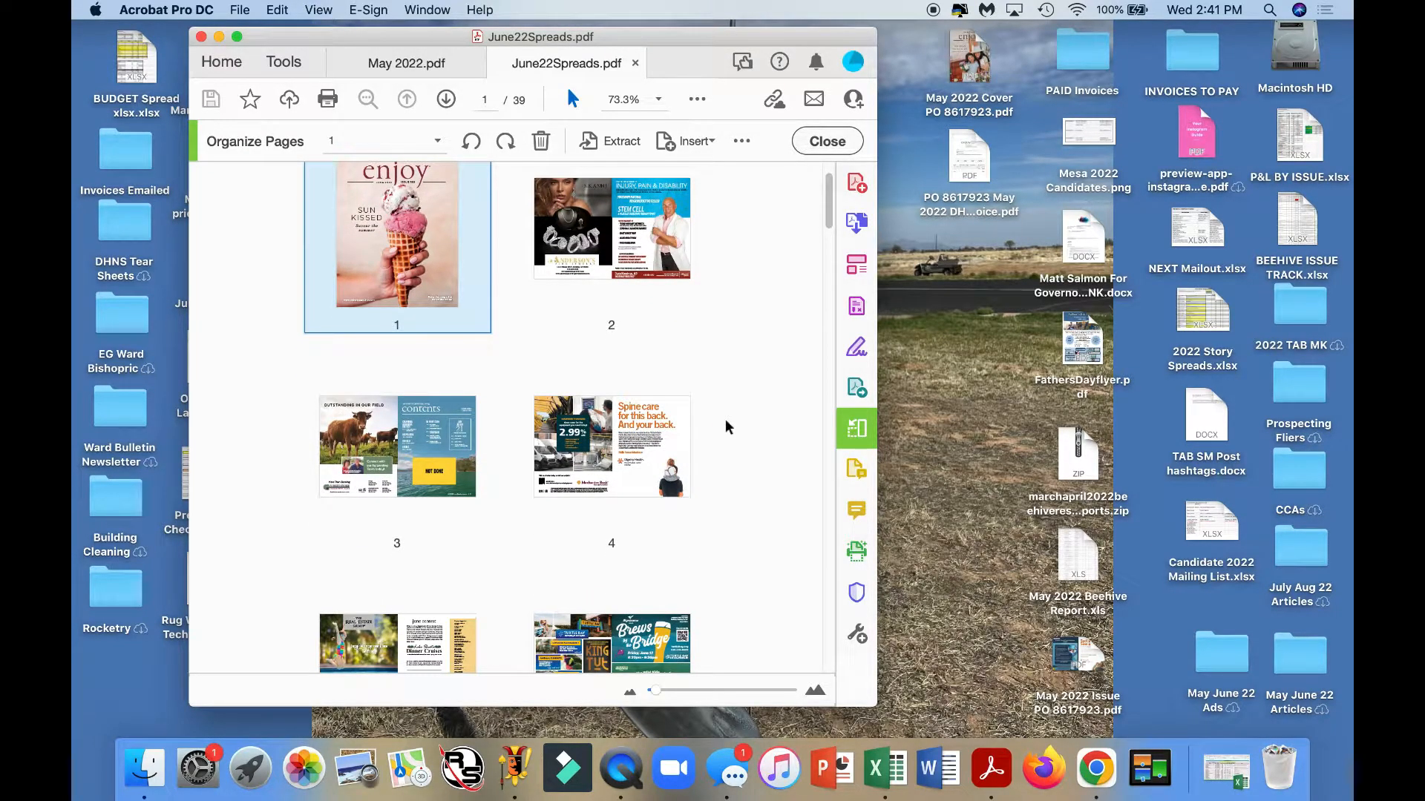
{"action": "left_click", "coordinate": [391, 221]}
{"action": "left_click_drag", "start_coordinate": [391, 221], "coordinate": [974, 334]}
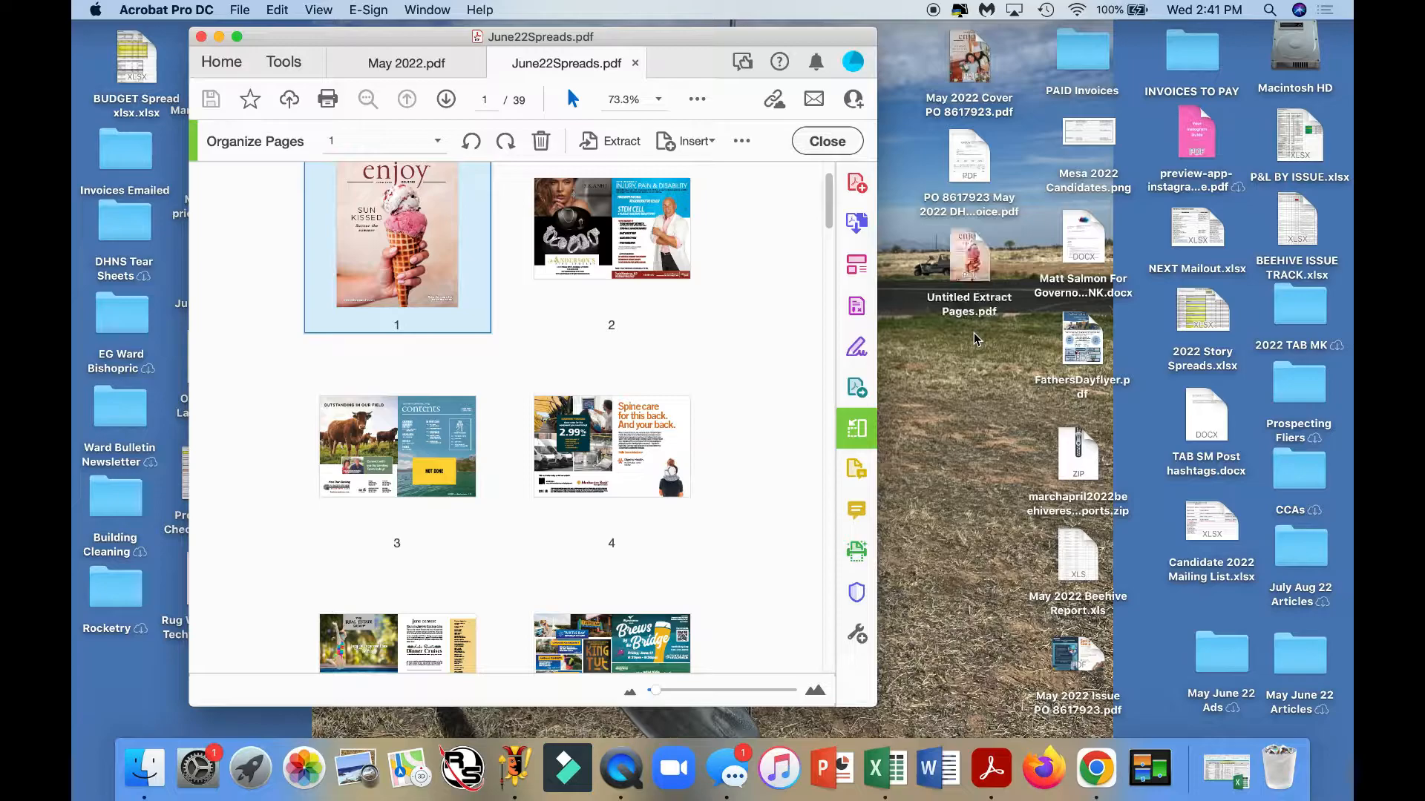
{"action": "mouse_move", "coordinate": [630, 445]}
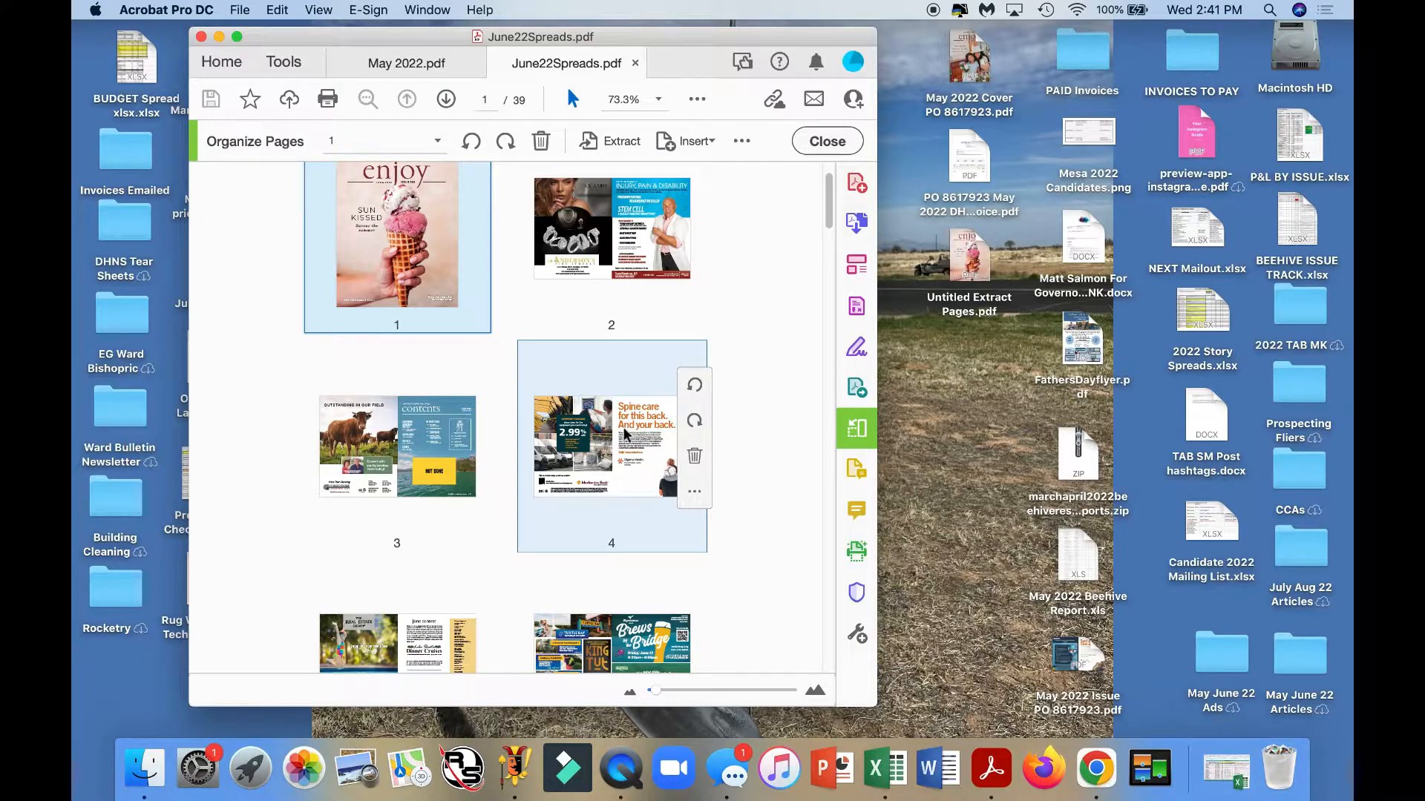
{"action": "left_click_drag", "start_coordinate": [598, 444], "coordinate": [969, 407]}
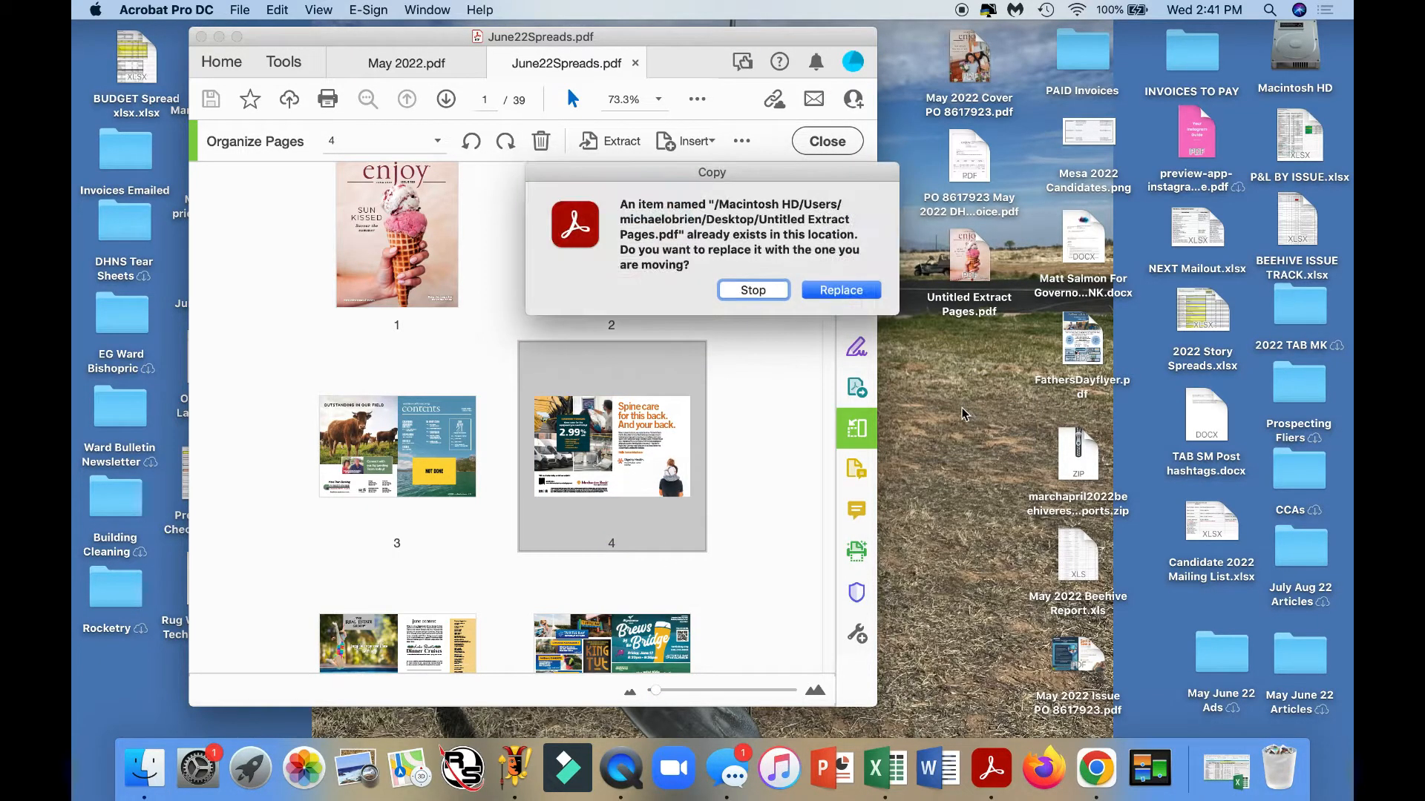
{"action": "left_click", "coordinate": [752, 290]}
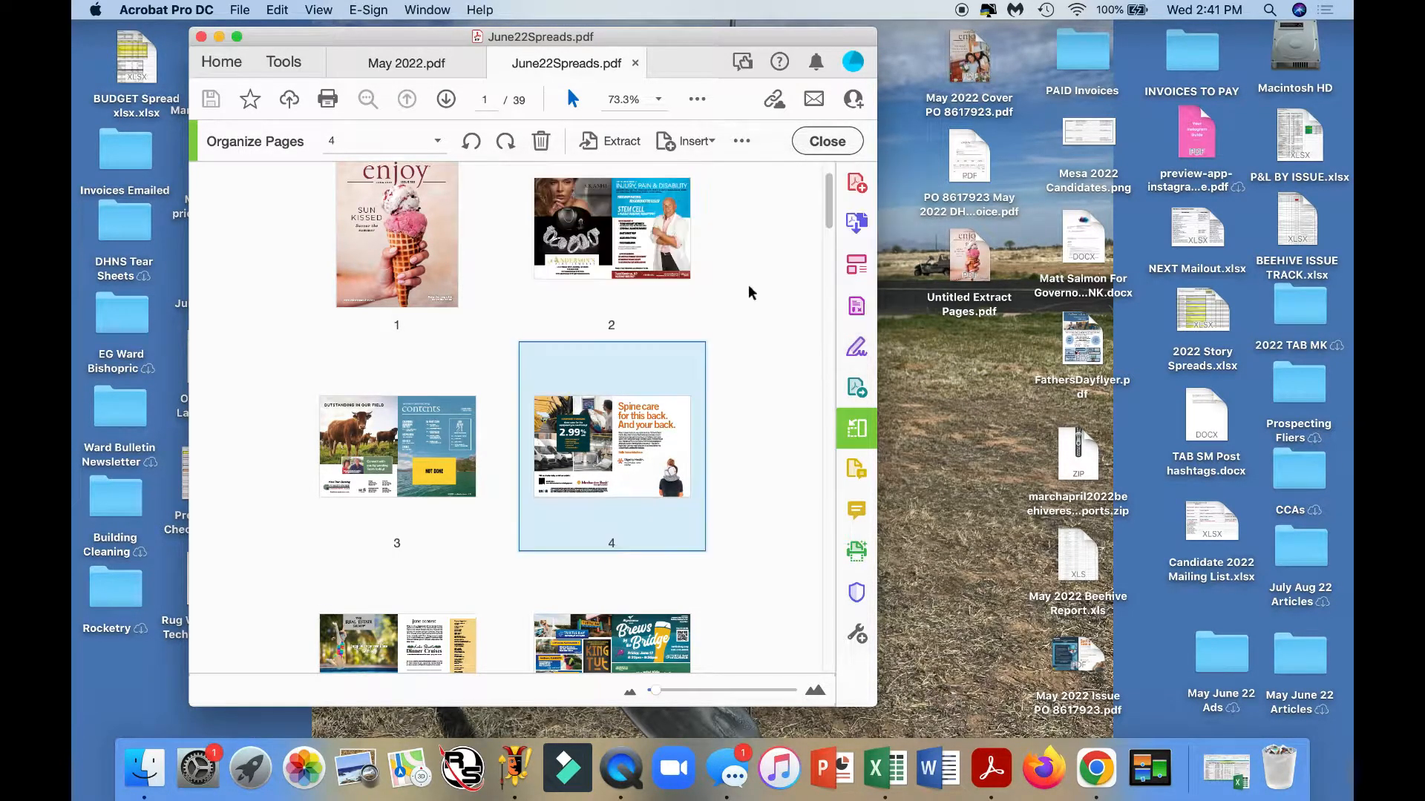
Rename the extracted cover PDF on the desktop as June 2022 Cover
{"action": "left_click", "coordinate": [950, 303]}
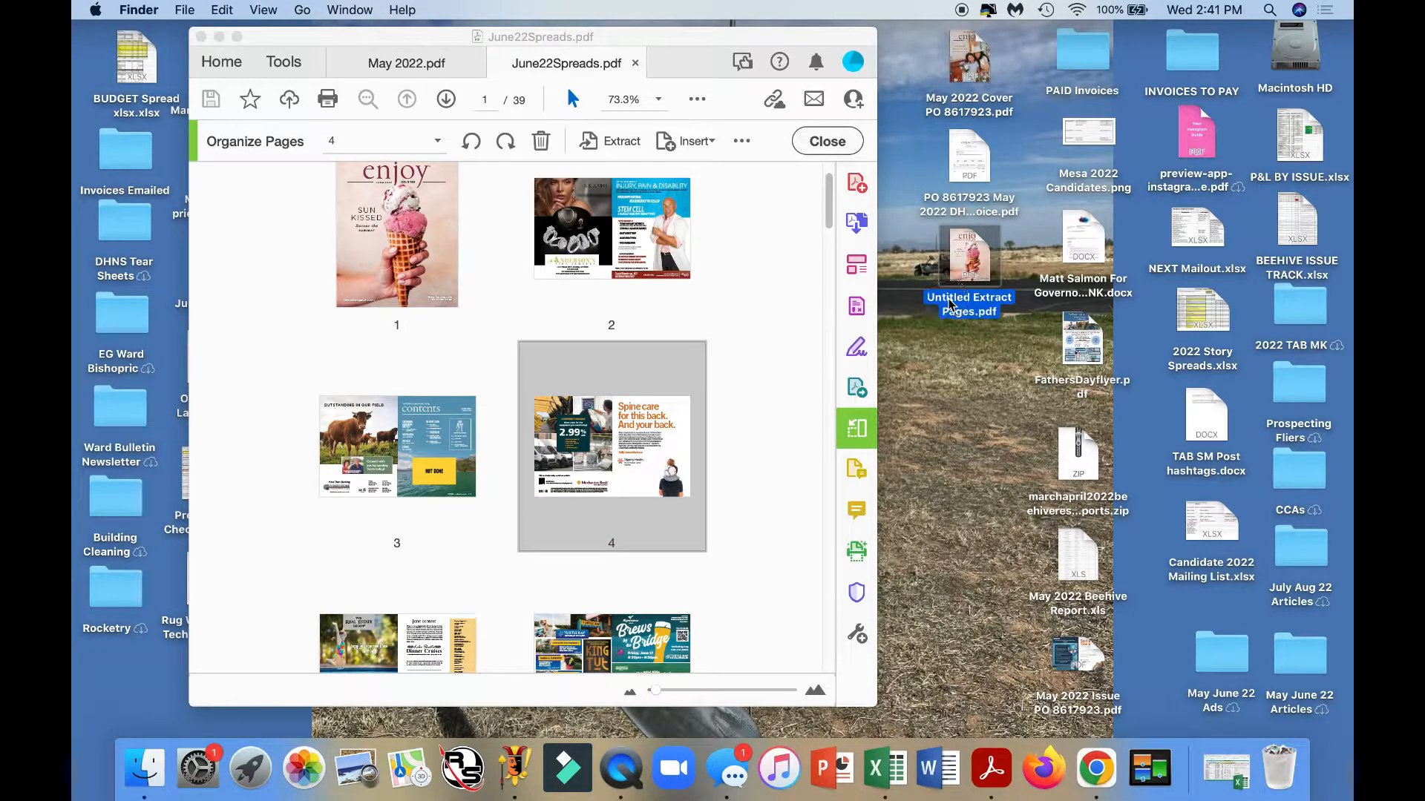
{"action": "type", "text": "June"}
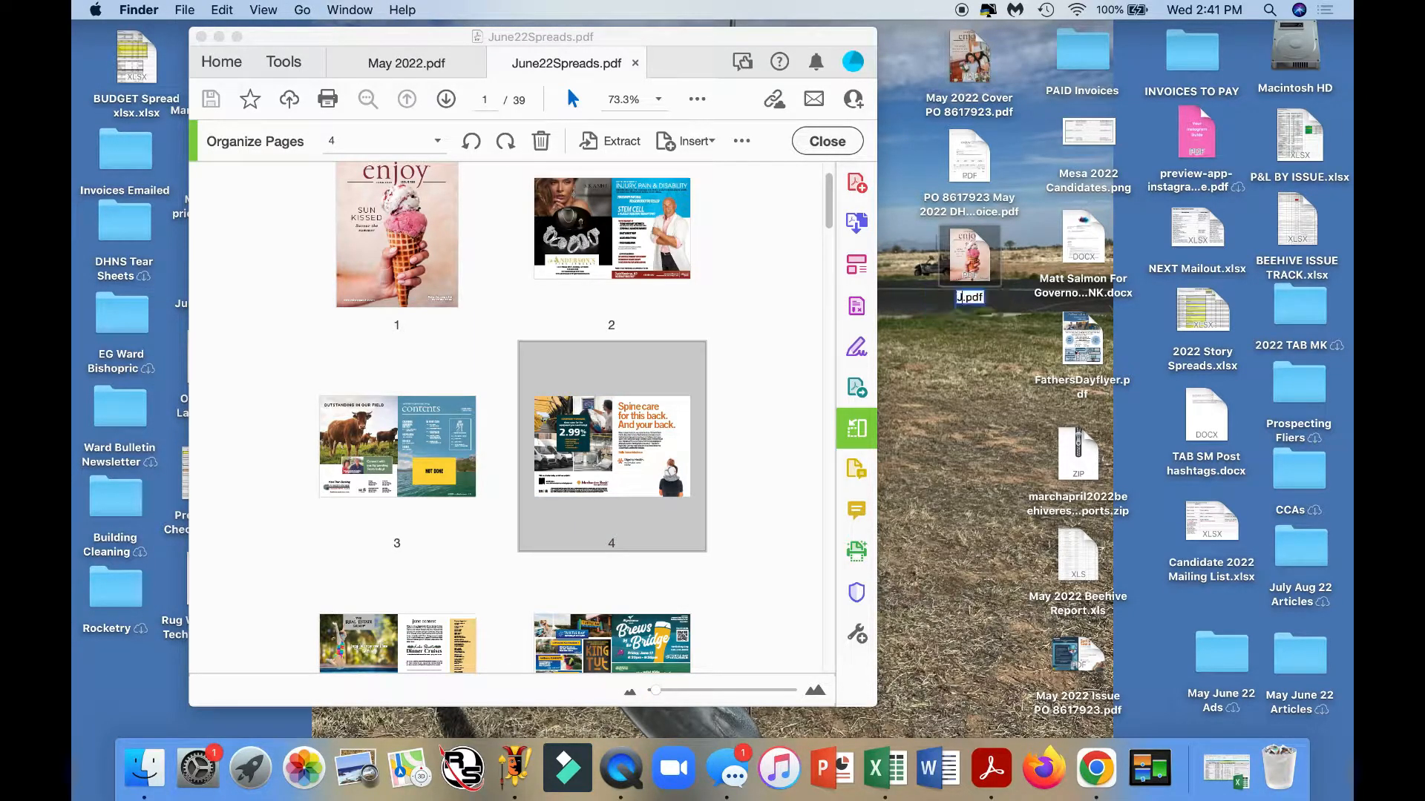
{"action": "type", "text": " 2022 Cover"}
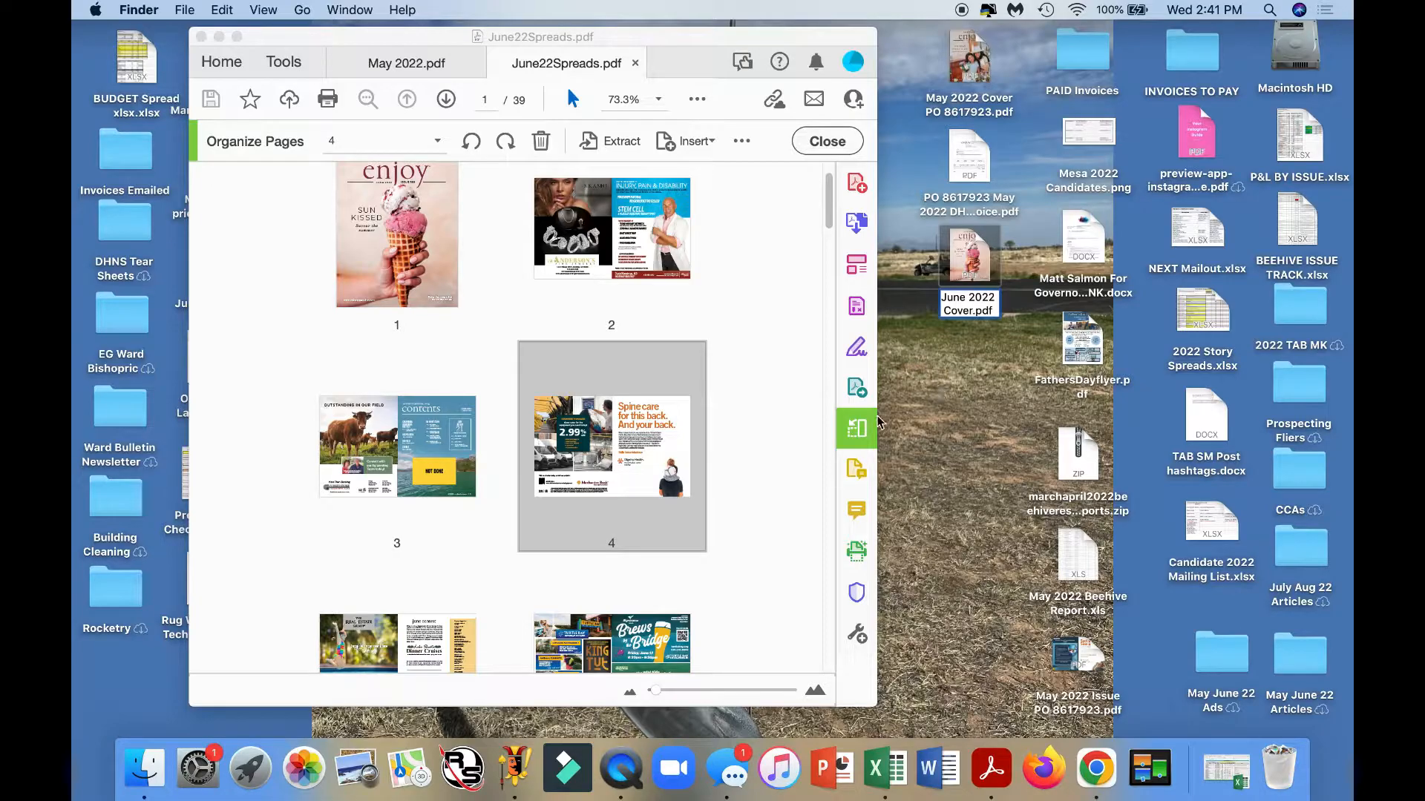
Copy page 4, the spread with the back care ad, to the desktop and rename the file June 2022 Tearsheet
{"action": "left_click_drag", "start_coordinate": [610, 446], "coordinate": [969, 399]}
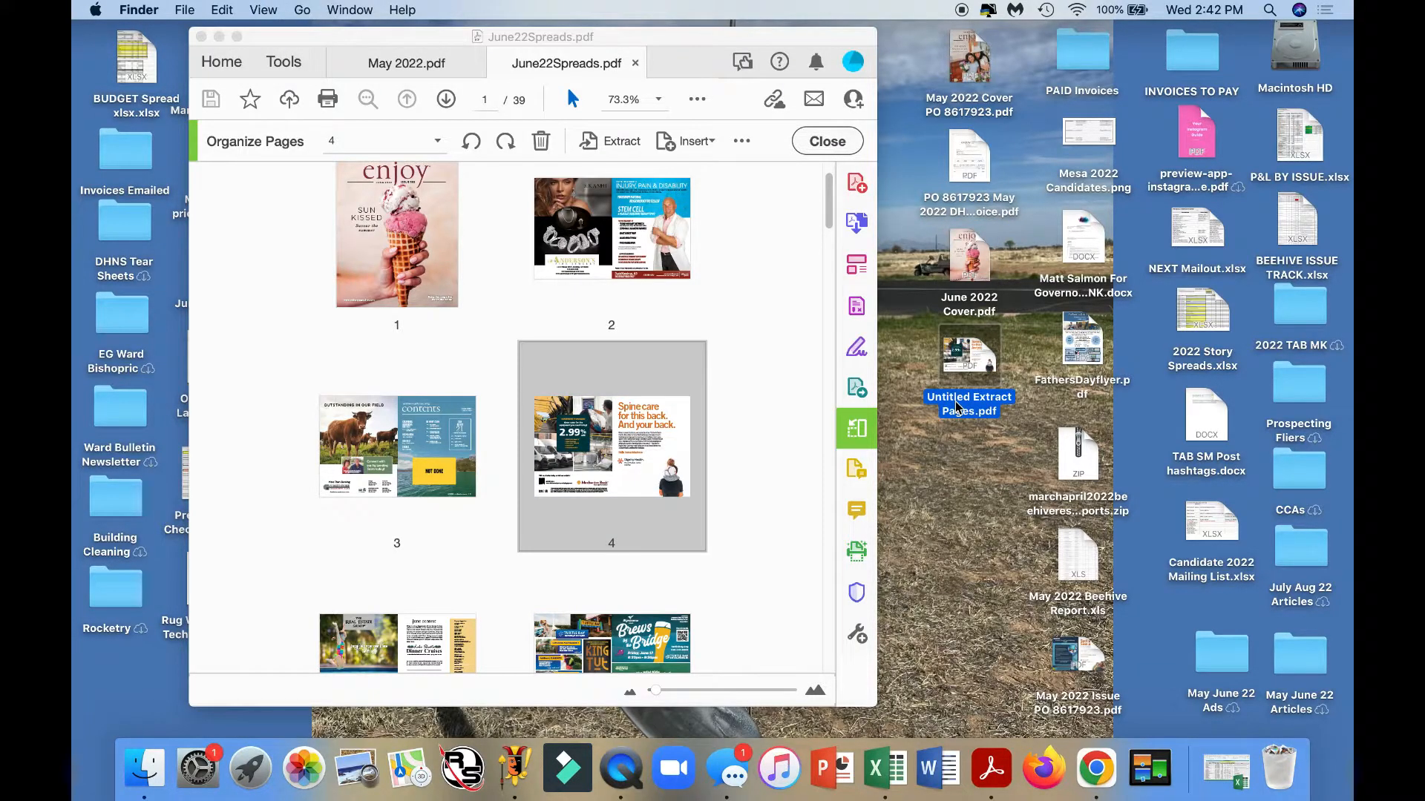
{"action": "key", "text": "Return"}
{"action": "type", "text": "June"}
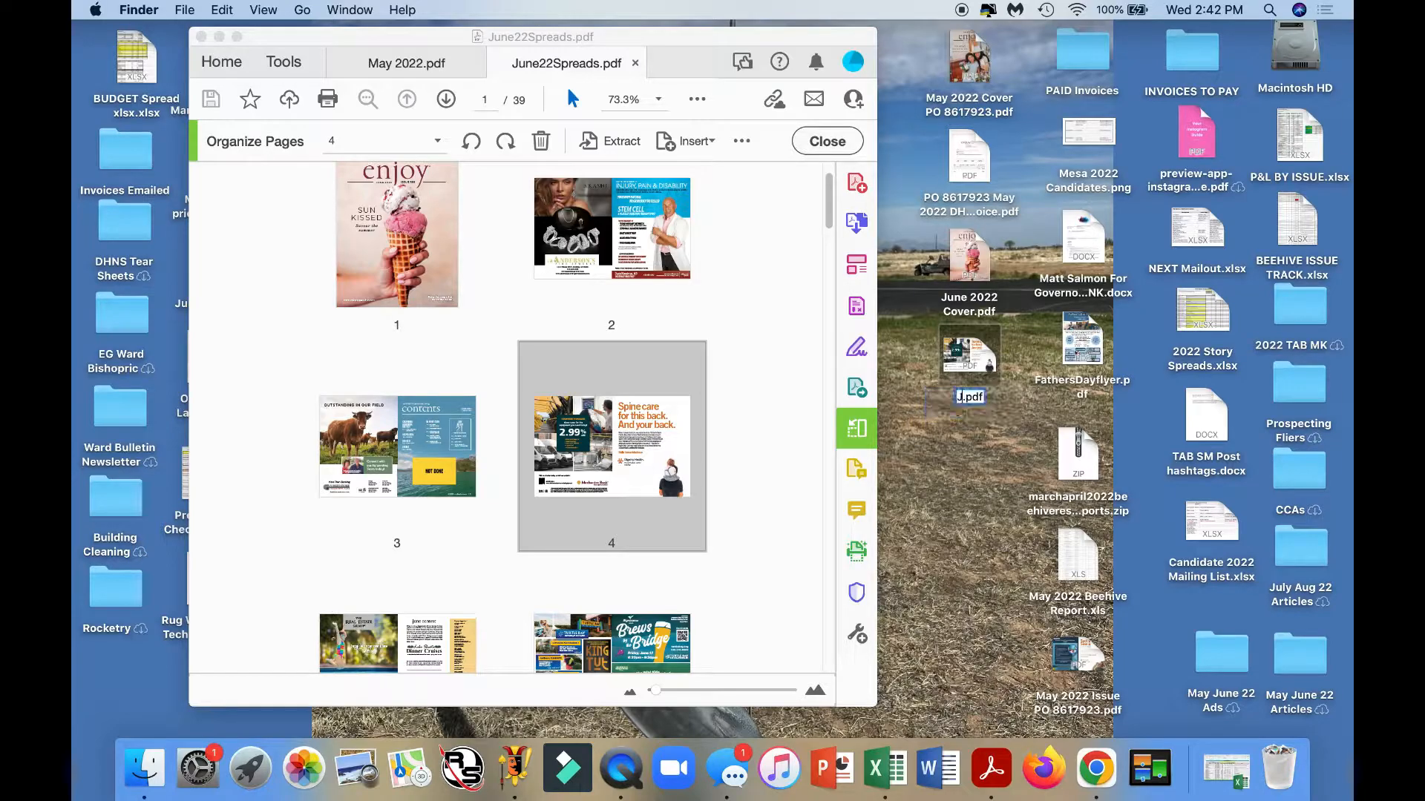
{"action": "type", "text": " 2022"}
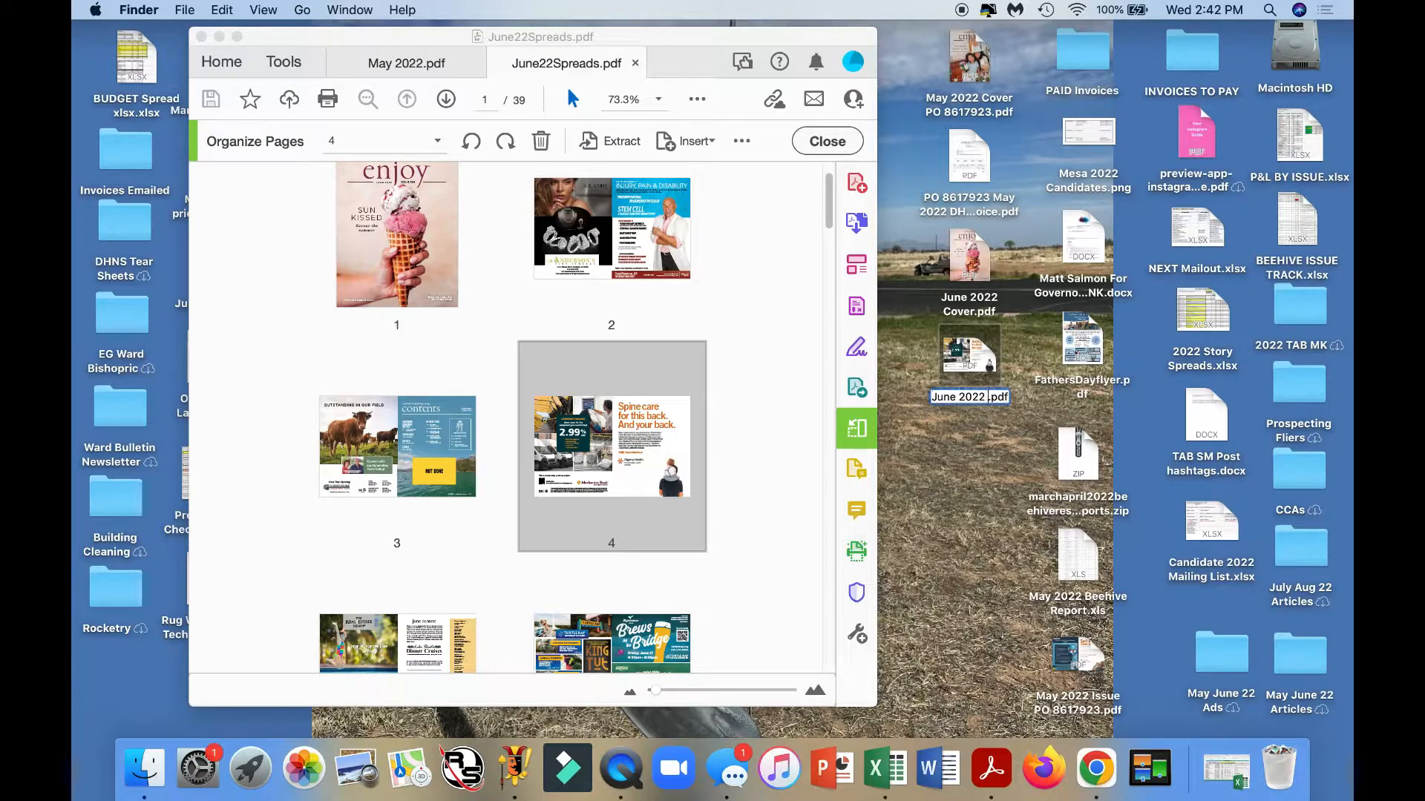
{"action": "type", "text": " Tearsheet"}
{"action": "left_click", "coordinate": [950, 469]}
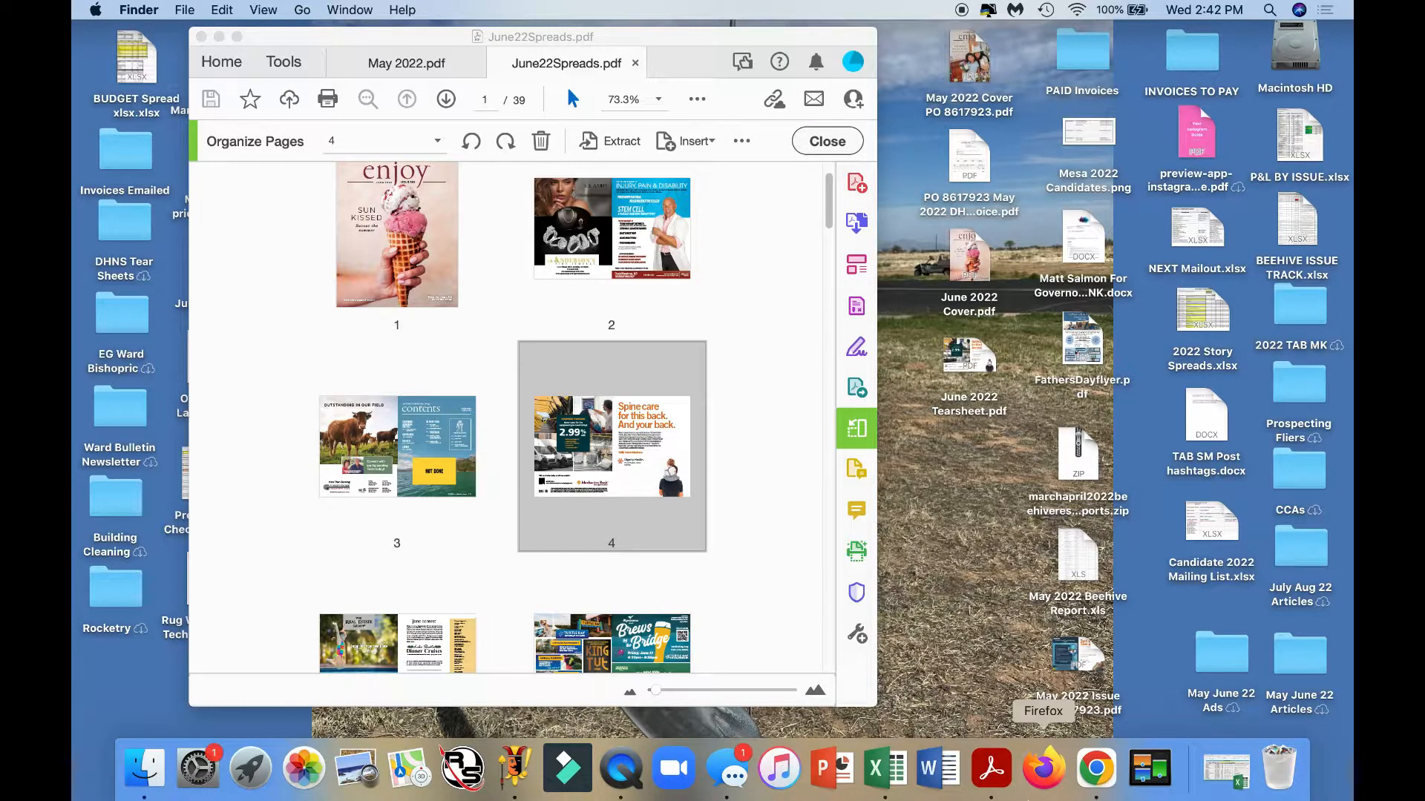
Switch to Magazine Manager in Chrome and run the Sales by Rep report for Enjoy Magazine's Jun-2022 issue
{"action": "left_click", "coordinate": [1097, 770]}
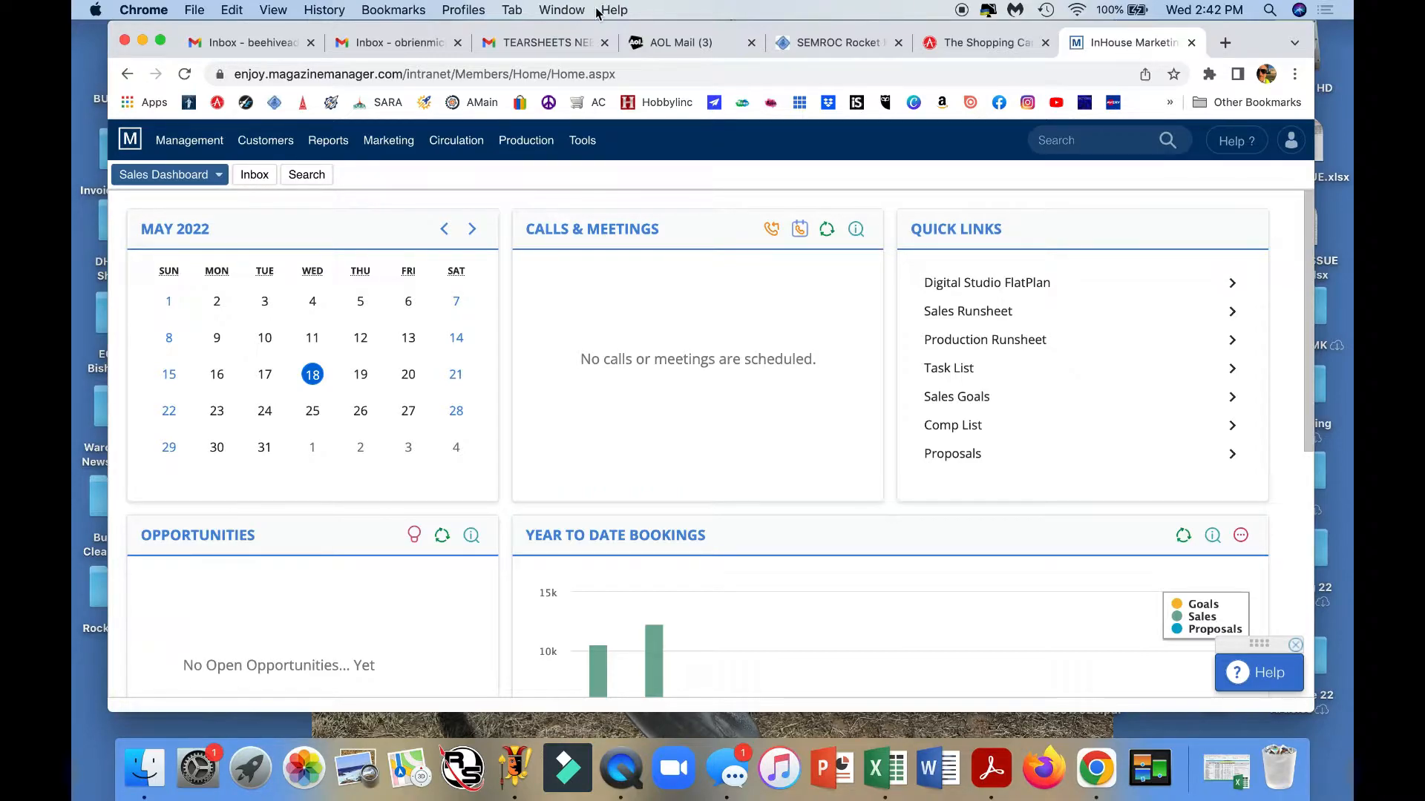
{"action": "mouse_move", "coordinate": [326, 148]}
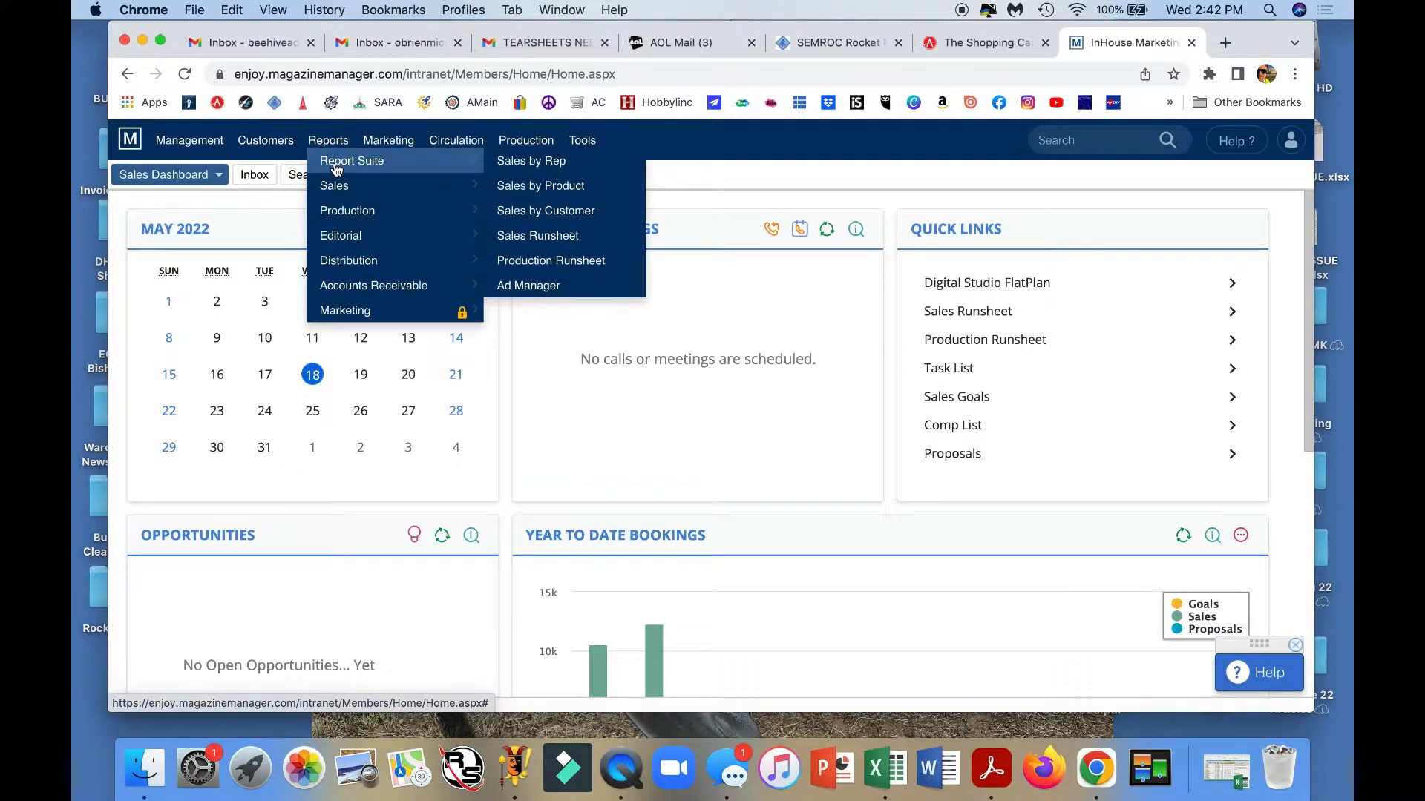
{"action": "left_click", "coordinate": [518, 162]}
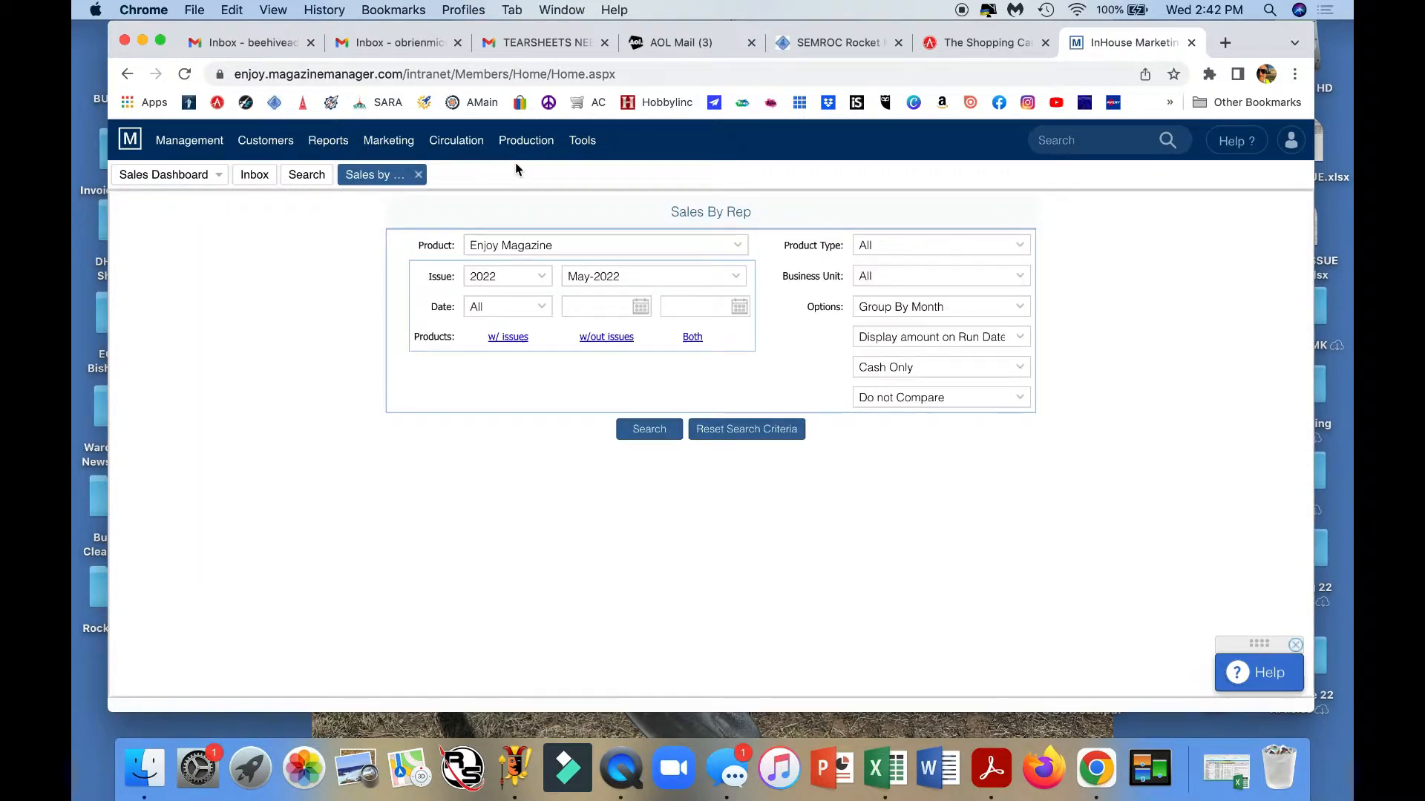
{"action": "left_click", "coordinate": [738, 283]}
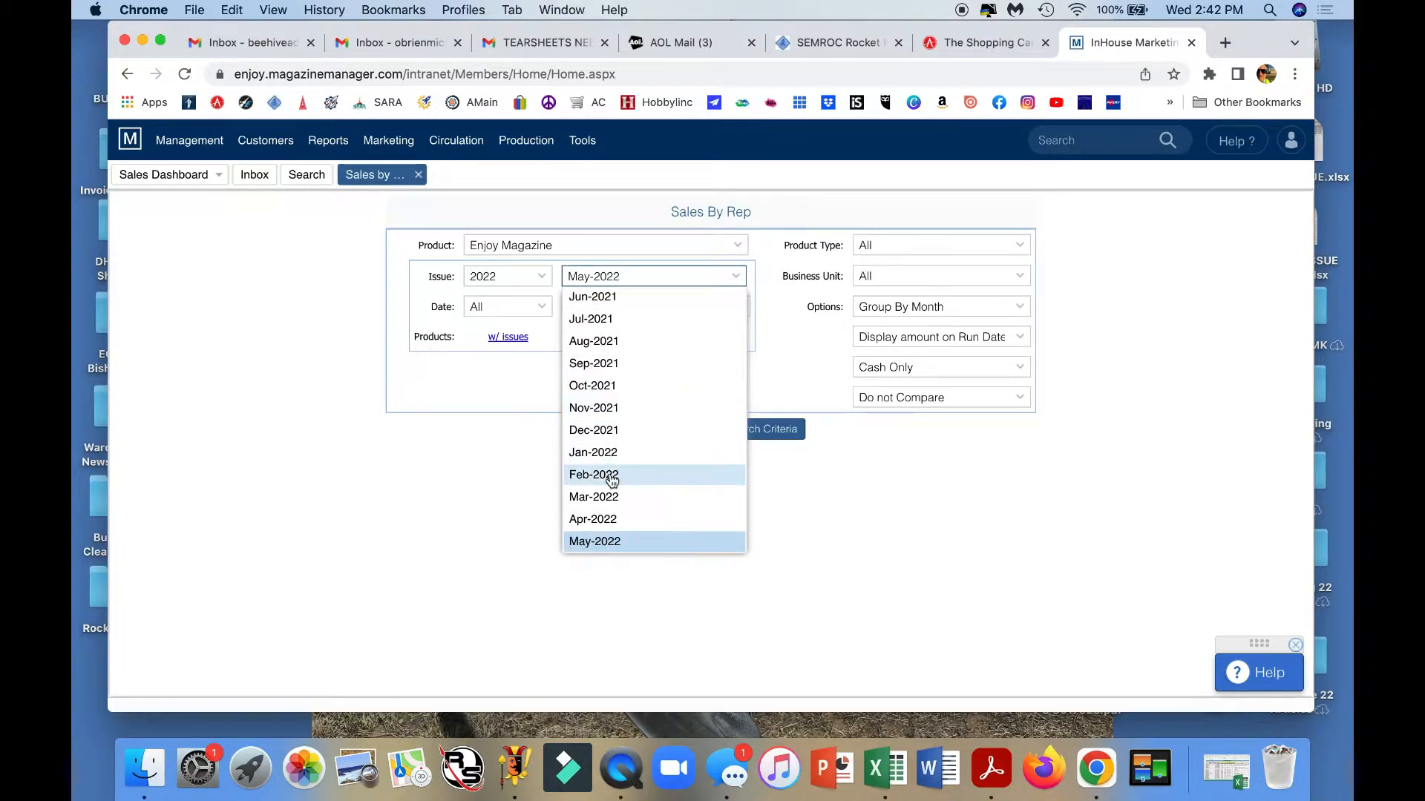
{"action": "scroll", "coordinate": [609, 475], "scroll_direction": "down", "scroll_amount": 5}
{"action": "left_click", "coordinate": [600, 448]}
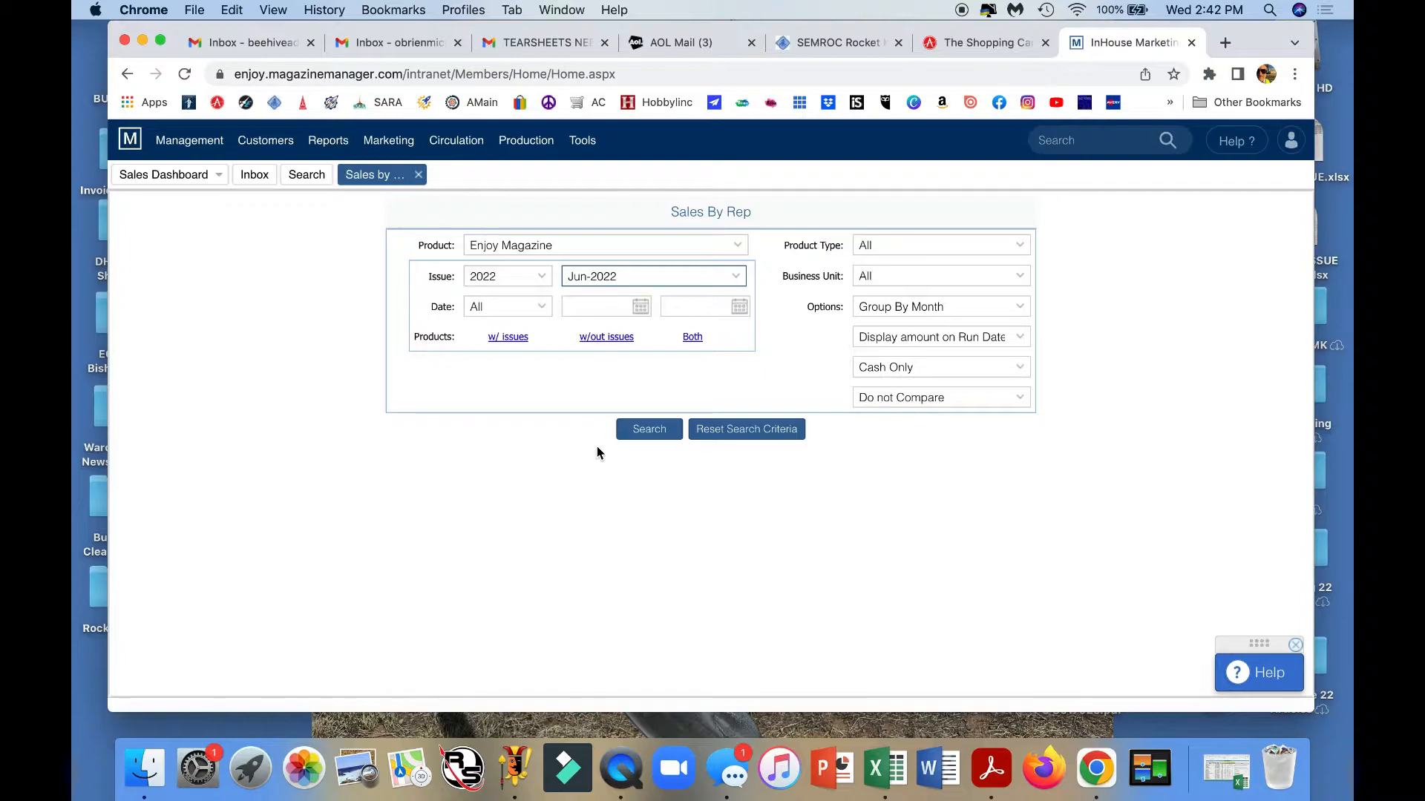
{"action": "left_click", "coordinate": [658, 432]}
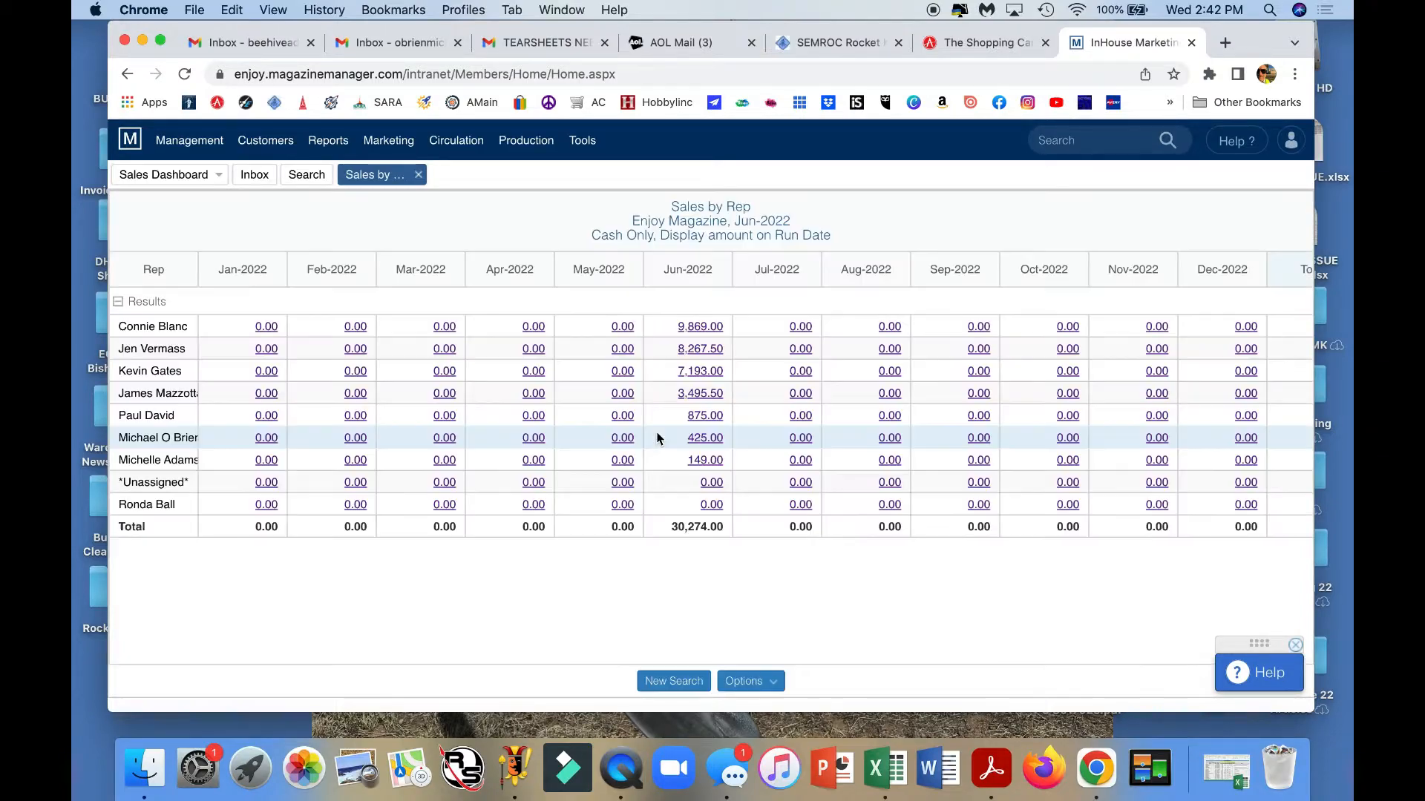
Open the June sales details of the rep with 8,267.50 and check the Dignity Health North State full-page order
{"action": "left_click", "coordinate": [697, 349]}
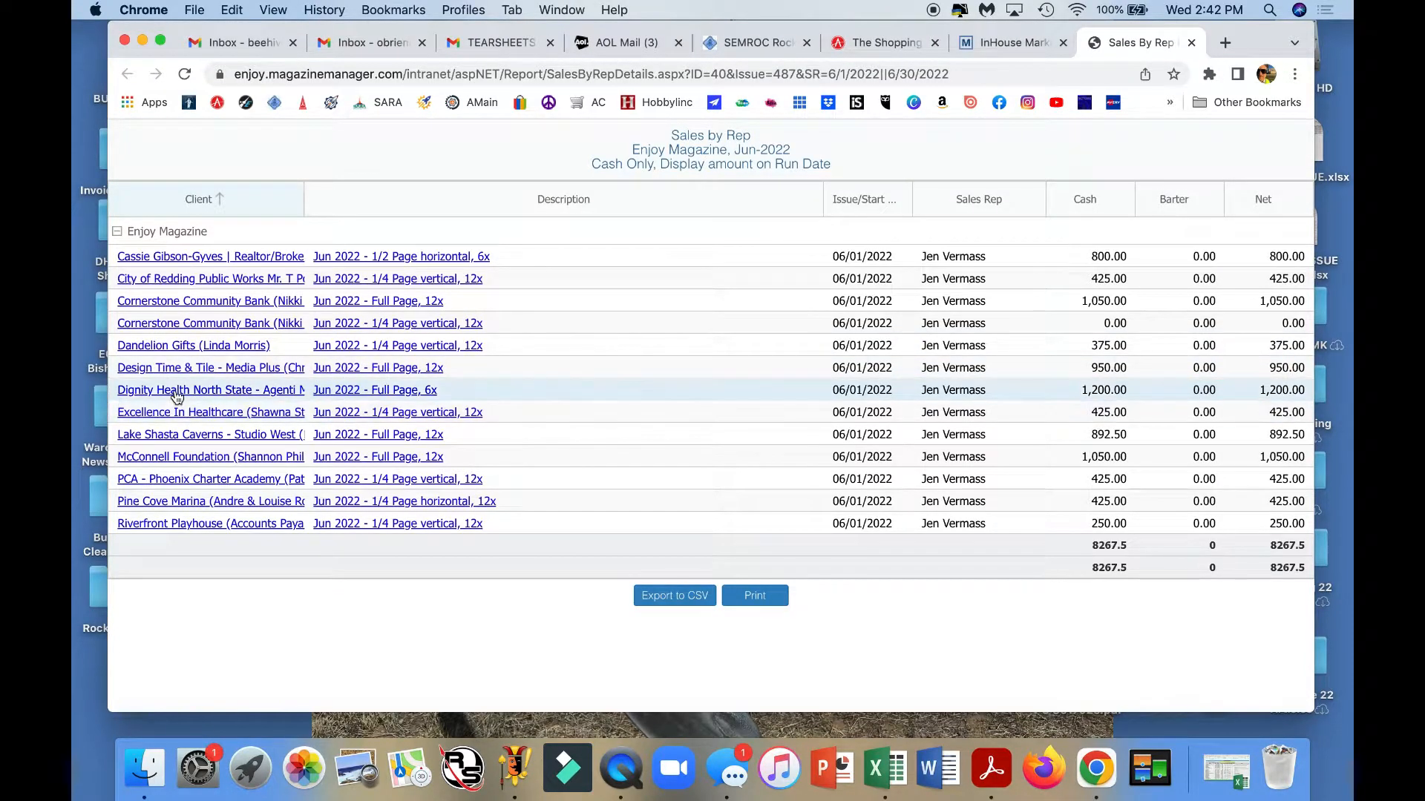
{"action": "left_click", "coordinate": [404, 392]}
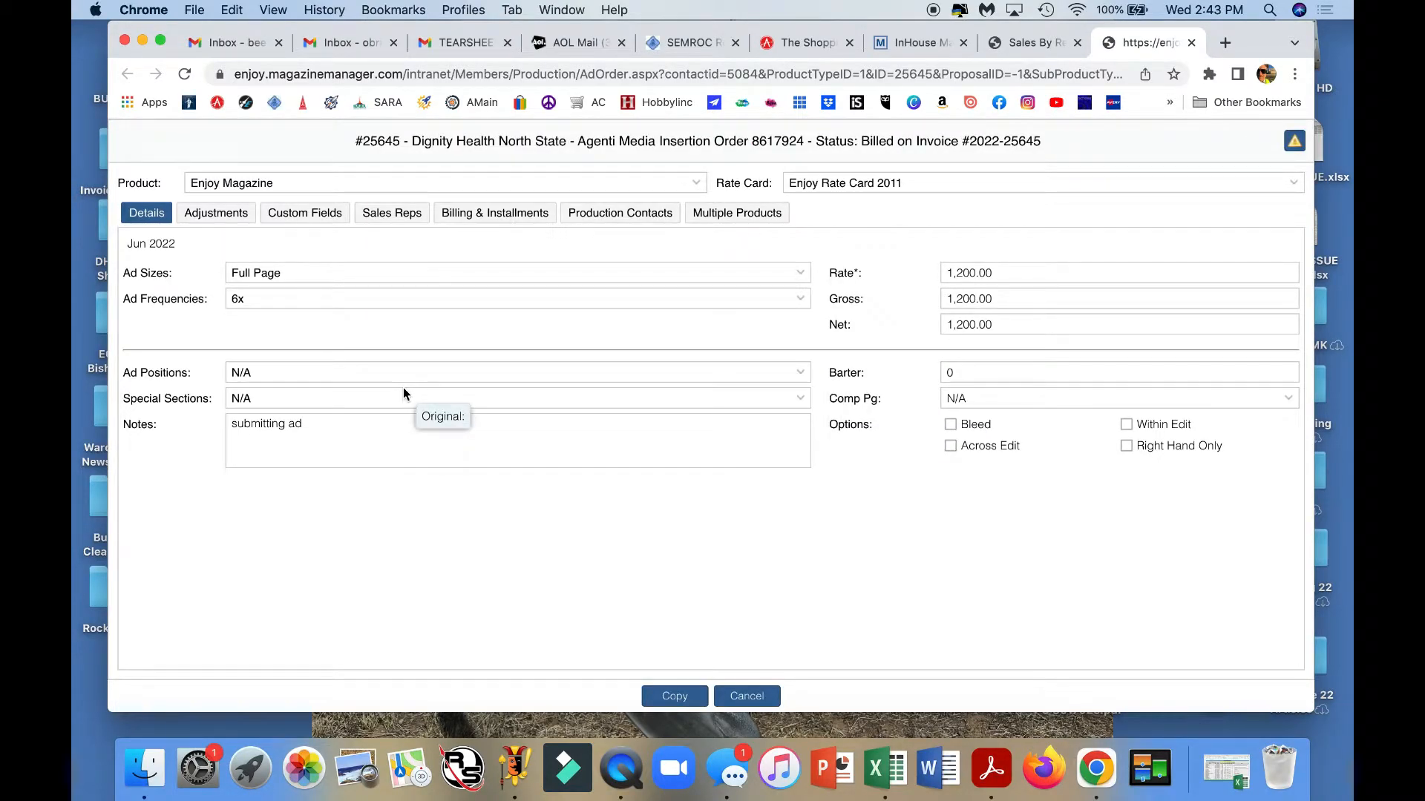
{"action": "left_click", "coordinate": [1192, 44]}
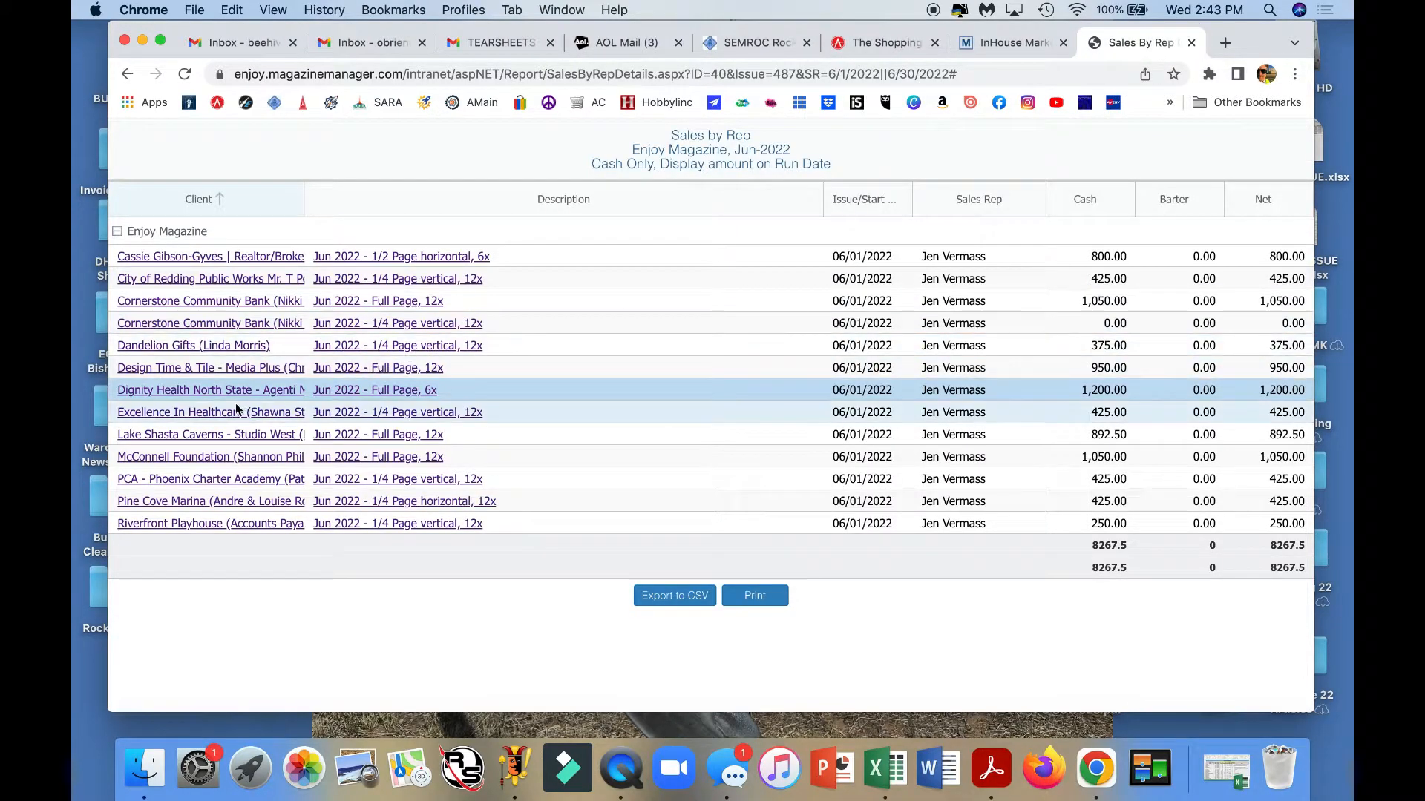
Open the Dignity Health North State customer record and preview its invoice listed under Billing & Financial
{"action": "left_click", "coordinate": [213, 391]}
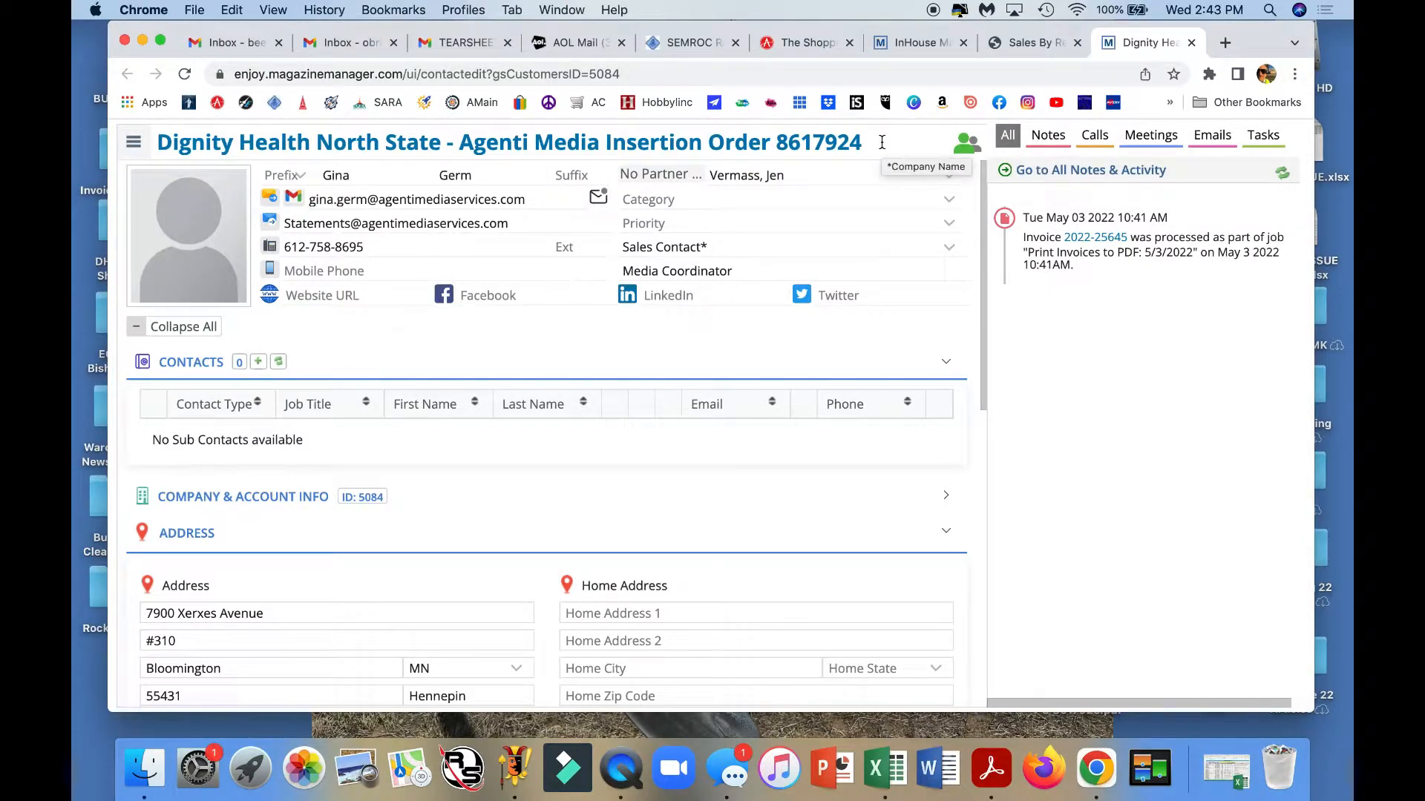
{"action": "scroll", "coordinate": [377, 165], "scroll_direction": "down", "scroll_amount": 3}
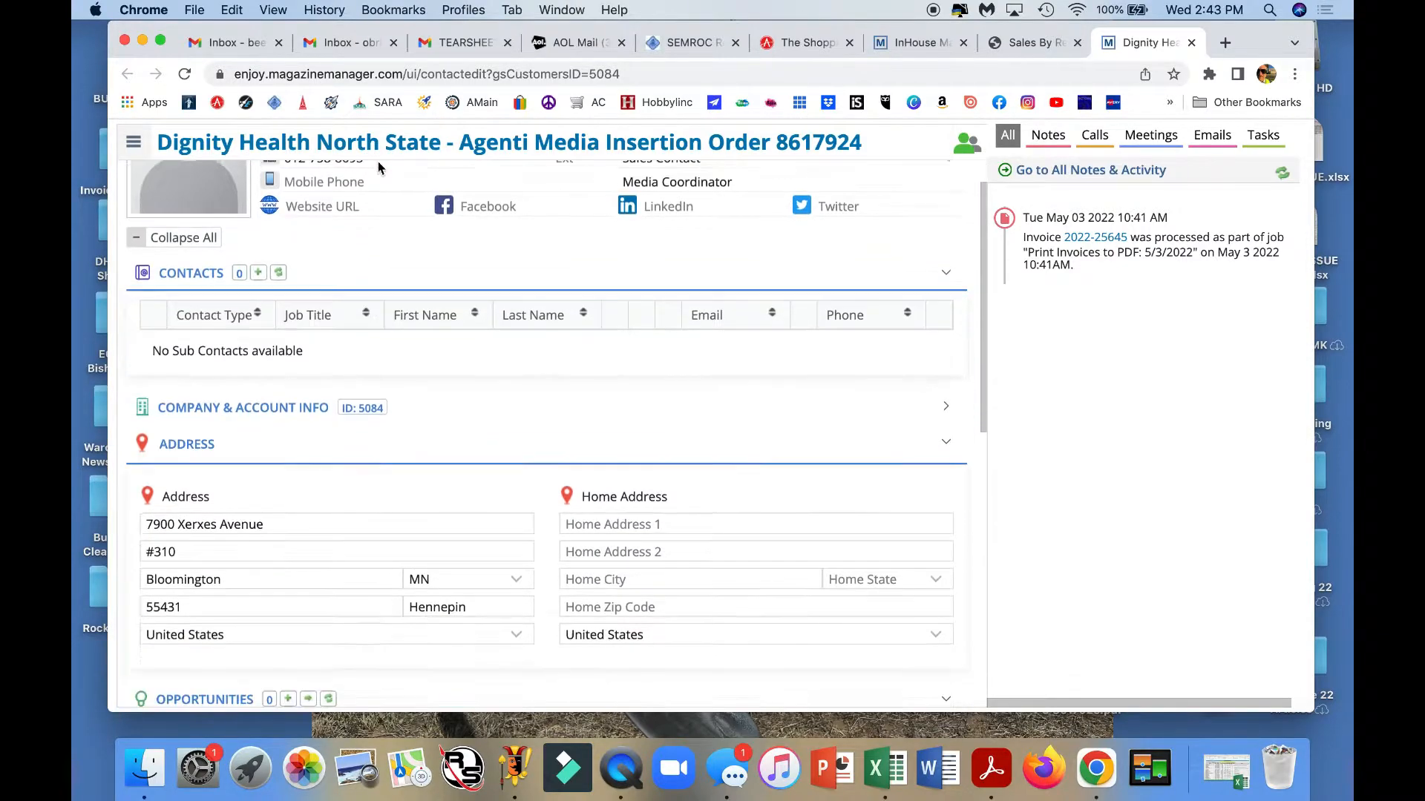
{"action": "scroll", "coordinate": [377, 168], "scroll_direction": "down", "scroll_amount": 9}
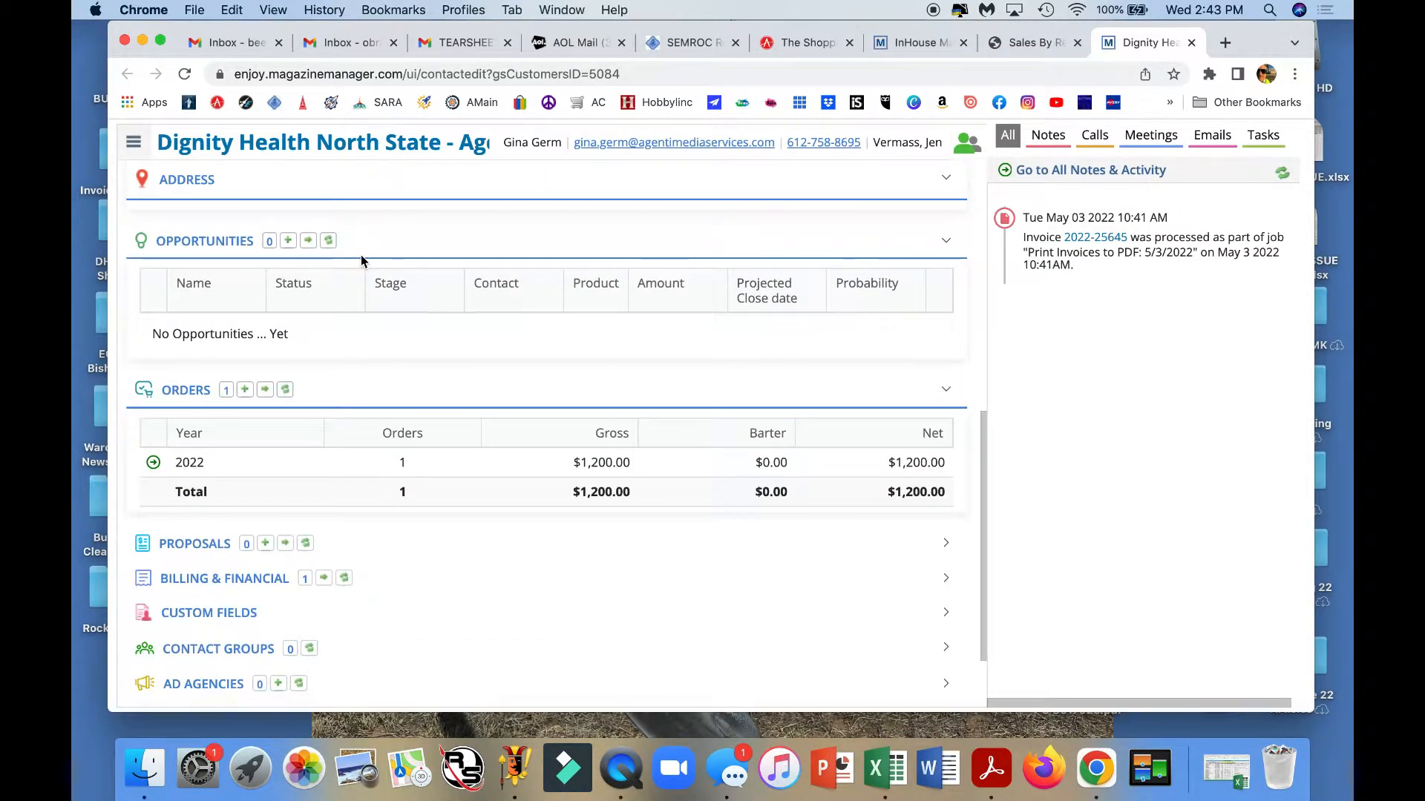
{"action": "scroll", "coordinate": [362, 260], "scroll_direction": "down", "scroll_amount": 1}
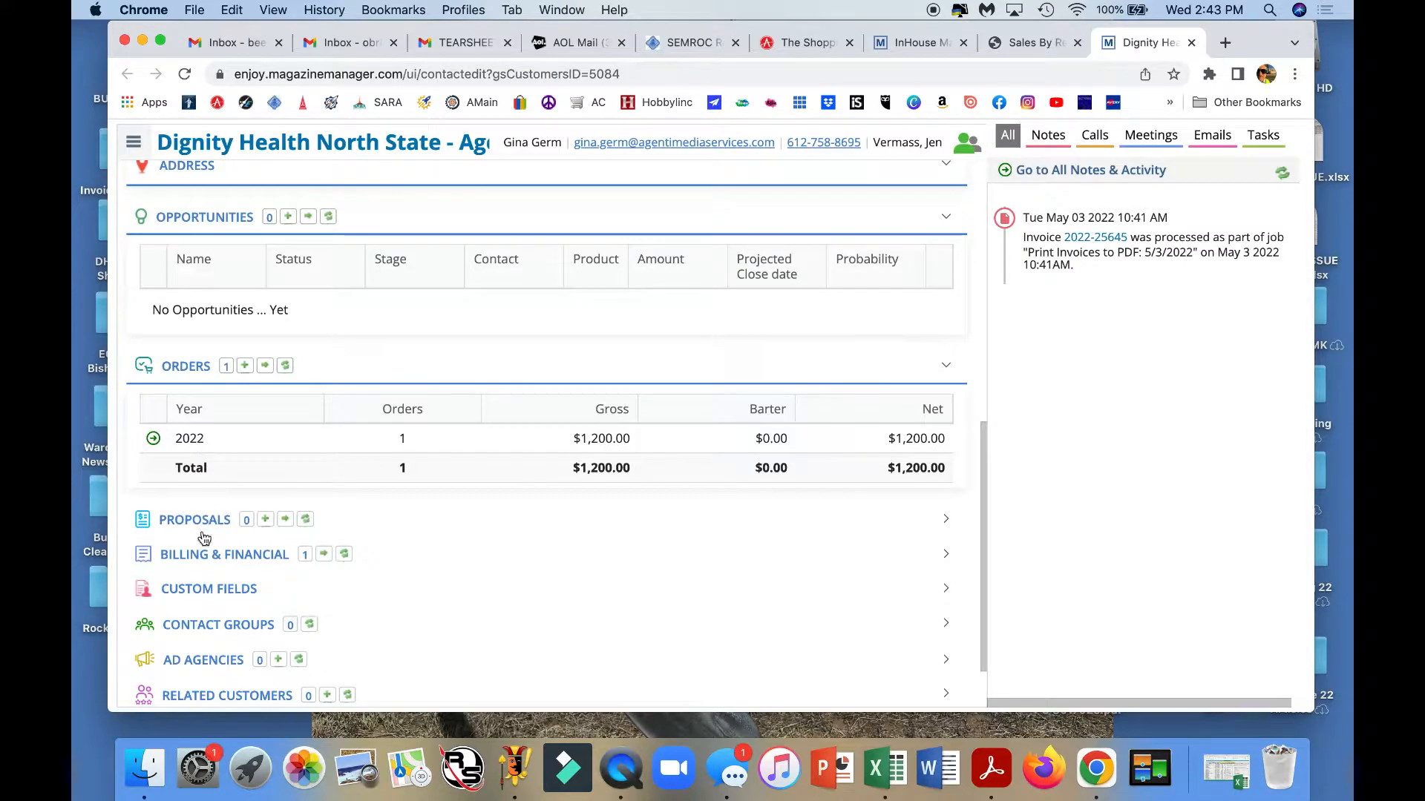
{"action": "left_click", "coordinate": [270, 561]}
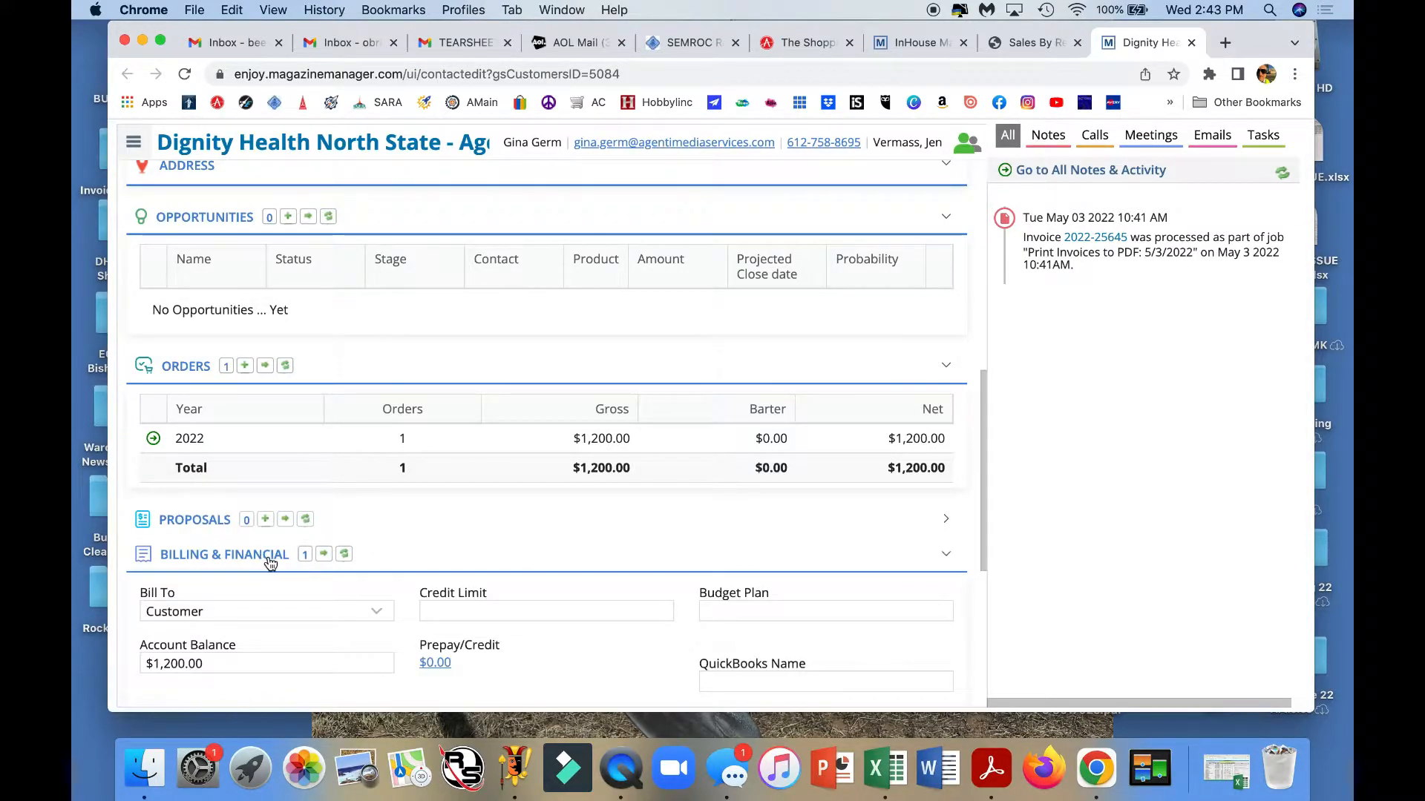
{"action": "scroll", "coordinate": [268, 557], "scroll_direction": "down", "scroll_amount": 5}
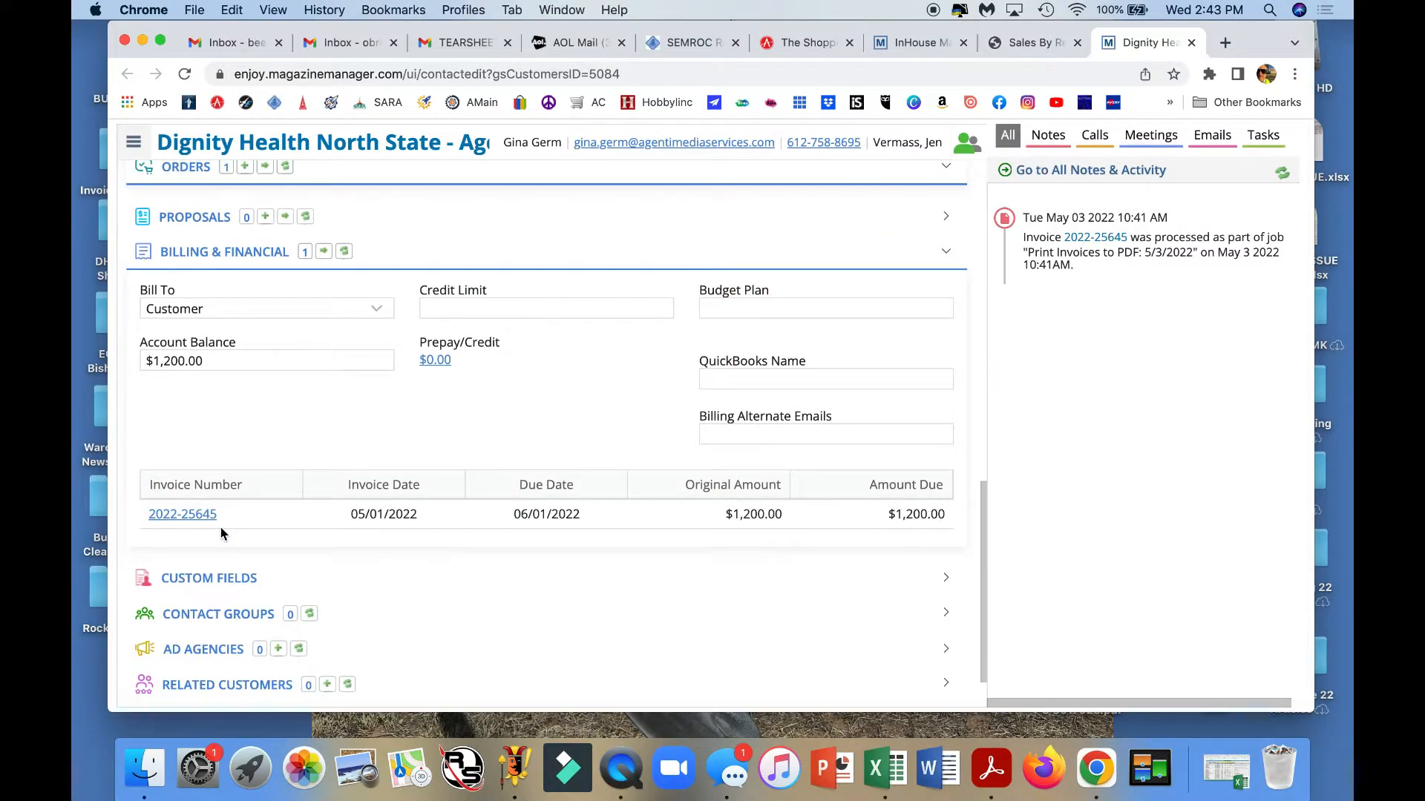
{"action": "left_click", "coordinate": [192, 515]}
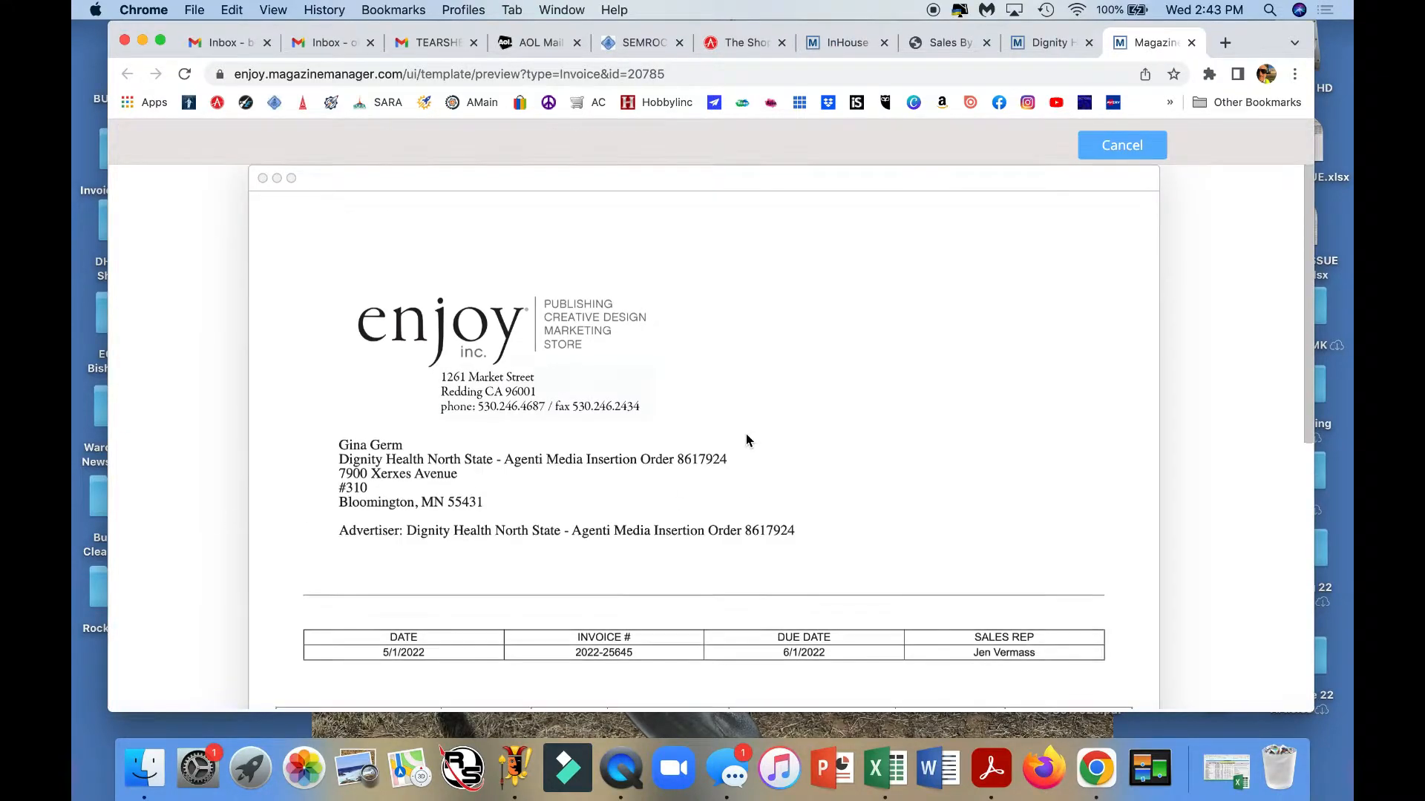
Check the invoice's insertion order number, then append IO and that number to the June 2022 Cover PDF's name on the desktop
{"action": "scroll", "coordinate": [746, 434], "scroll_direction": "down", "scroll_amount": 3}
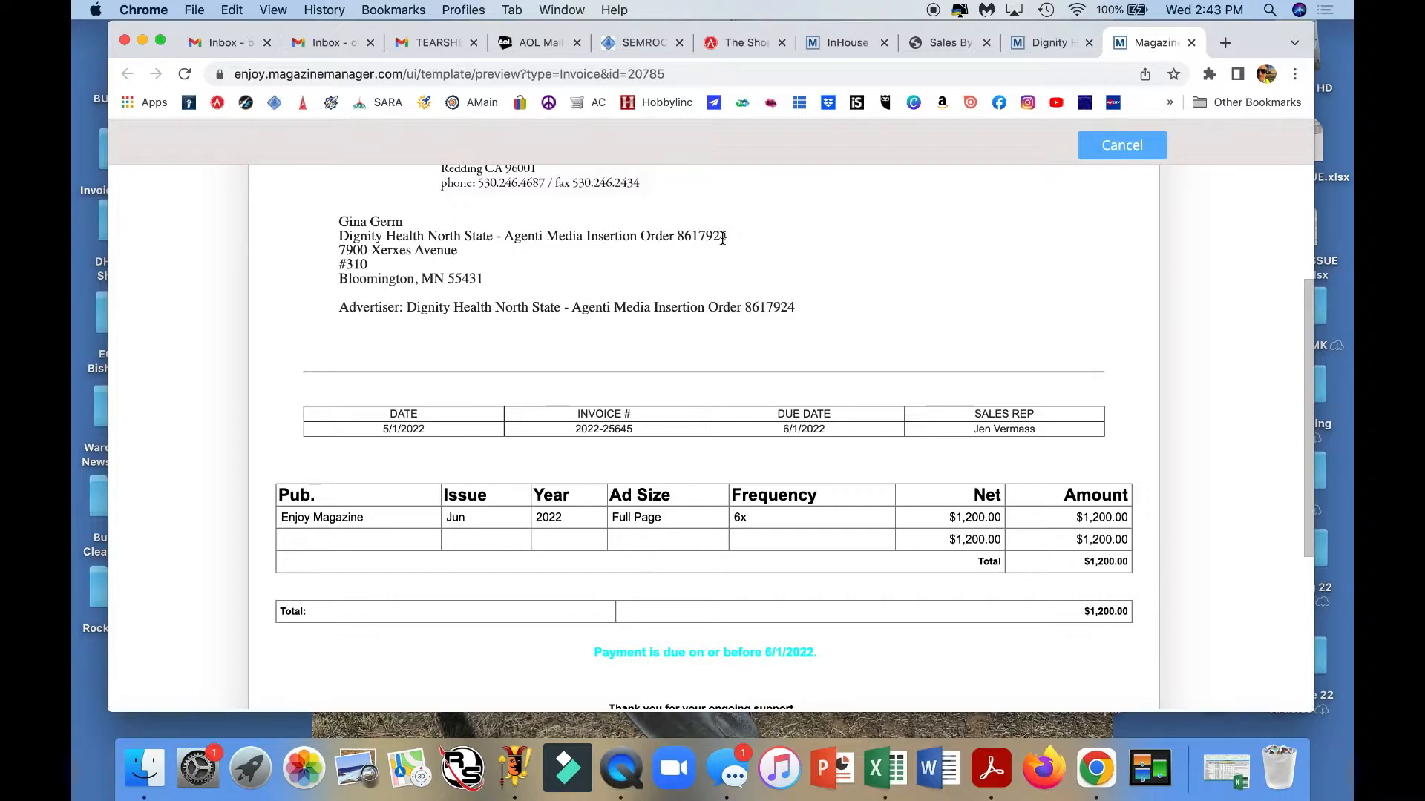
{"action": "left_click", "coordinate": [1141, 773]}
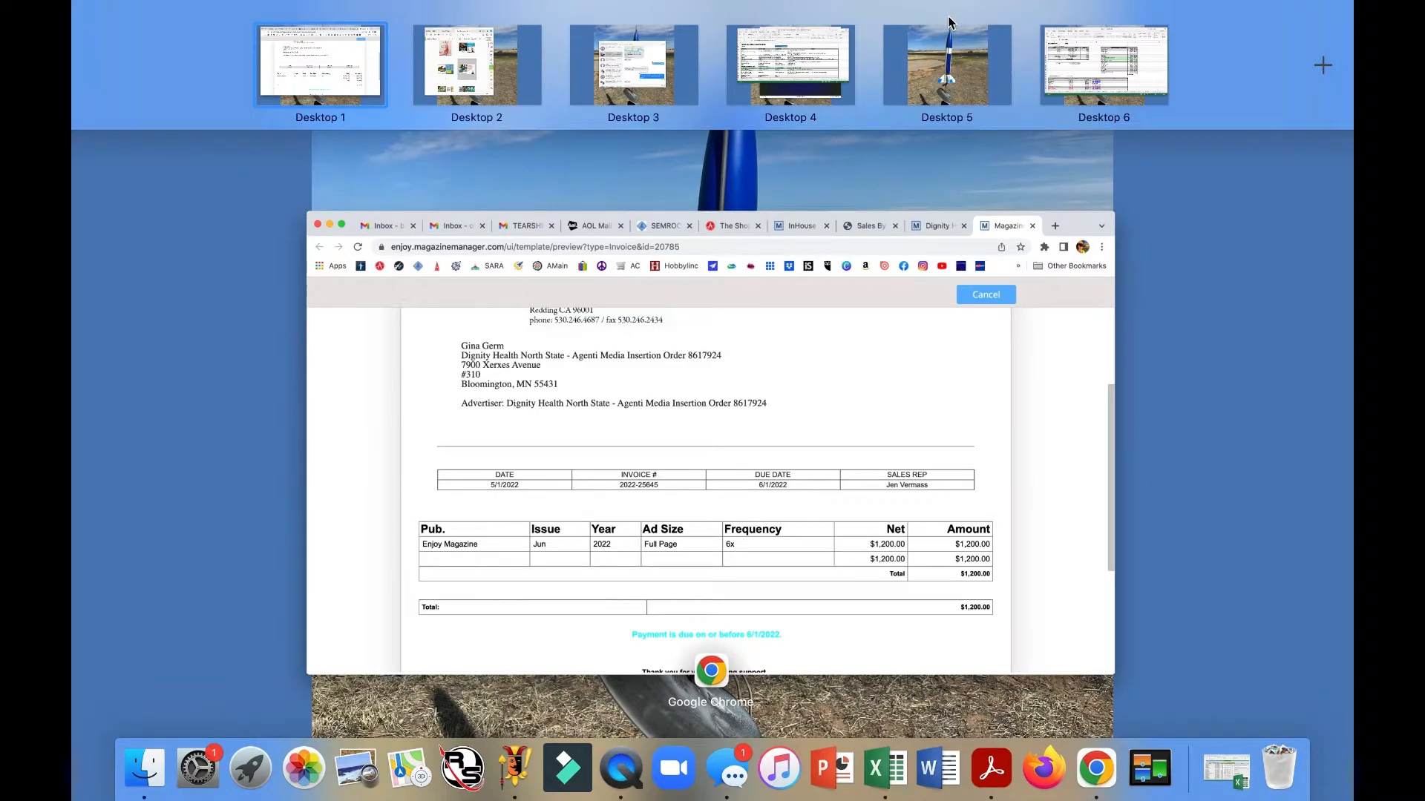
{"action": "left_click", "coordinate": [947, 44]}
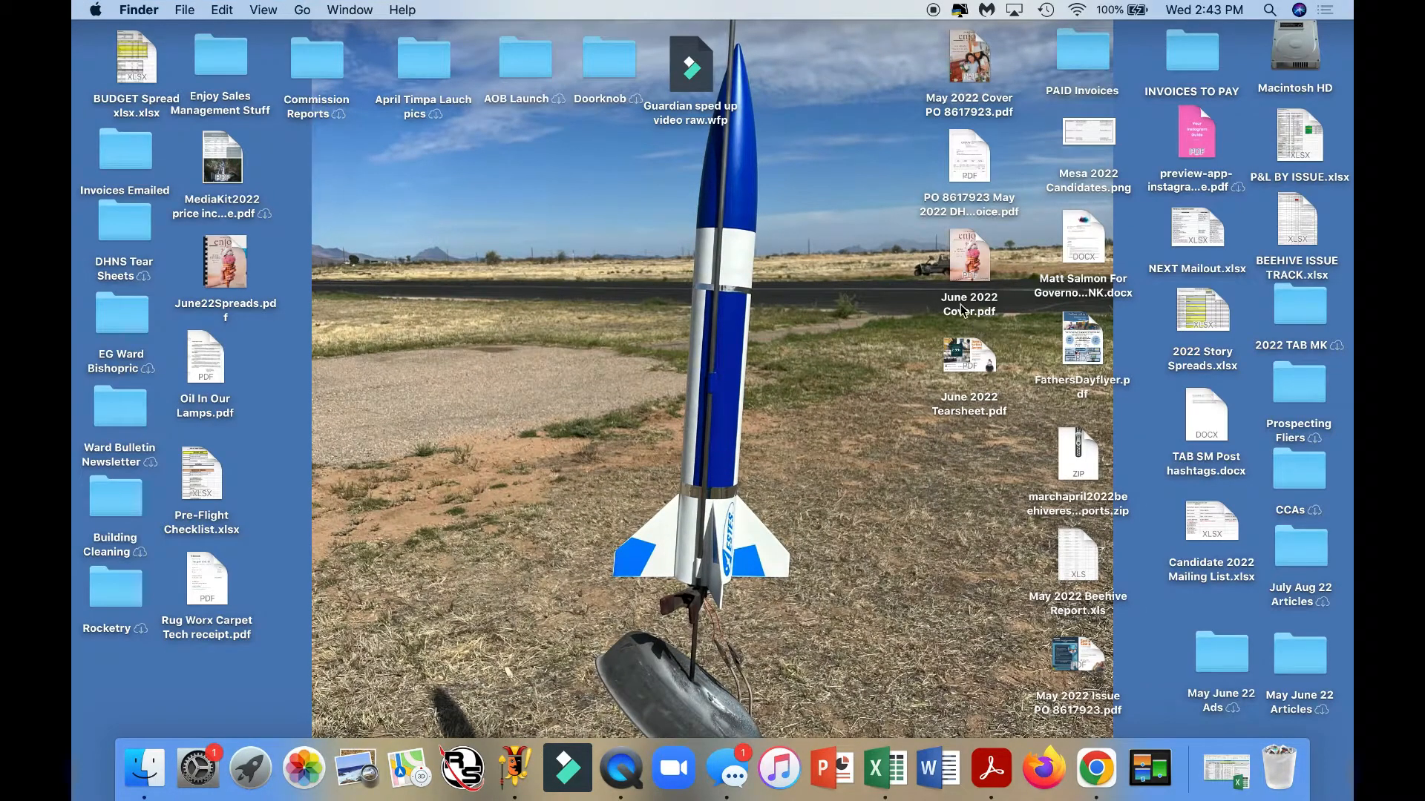
{"action": "left_click", "coordinate": [962, 310]}
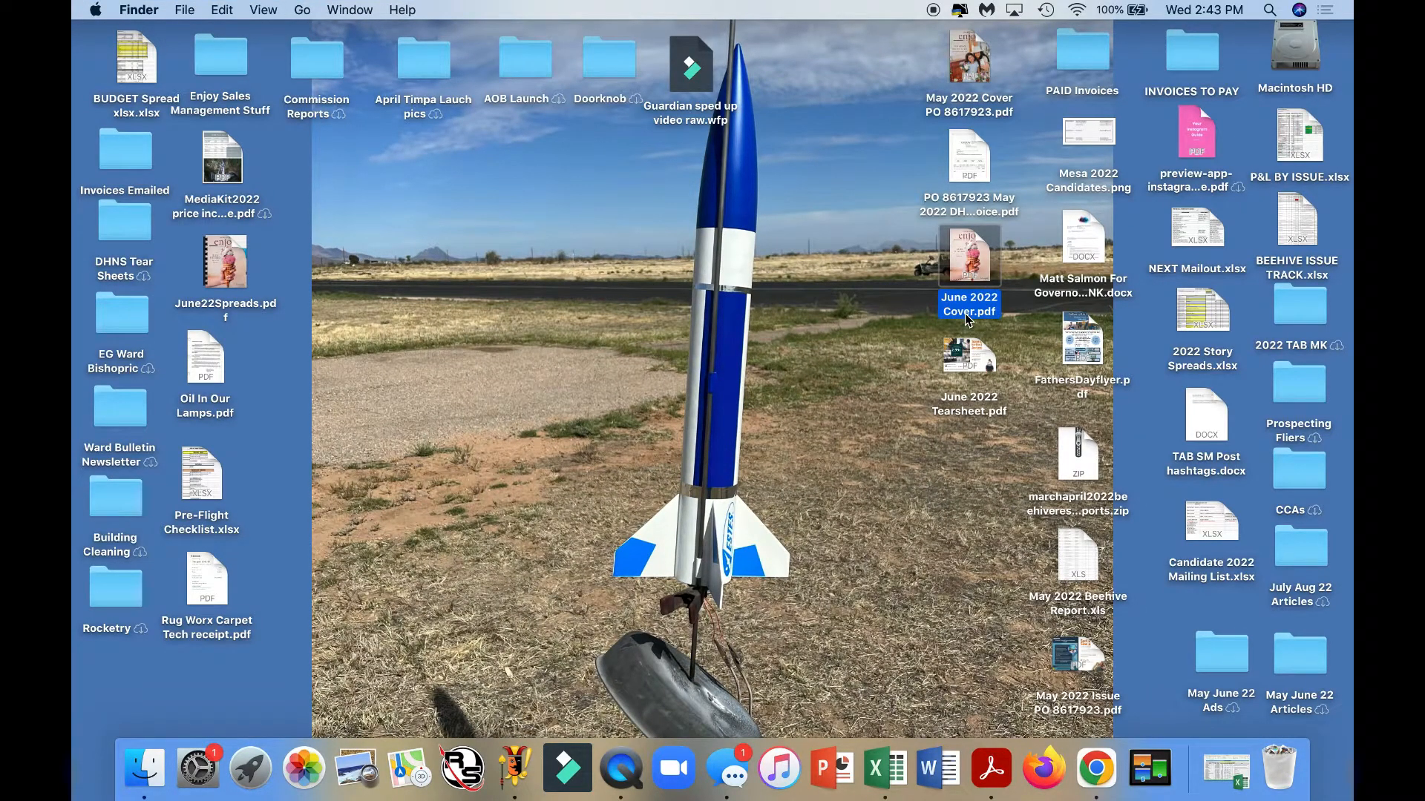
{"action": "key", "text": "Return"}
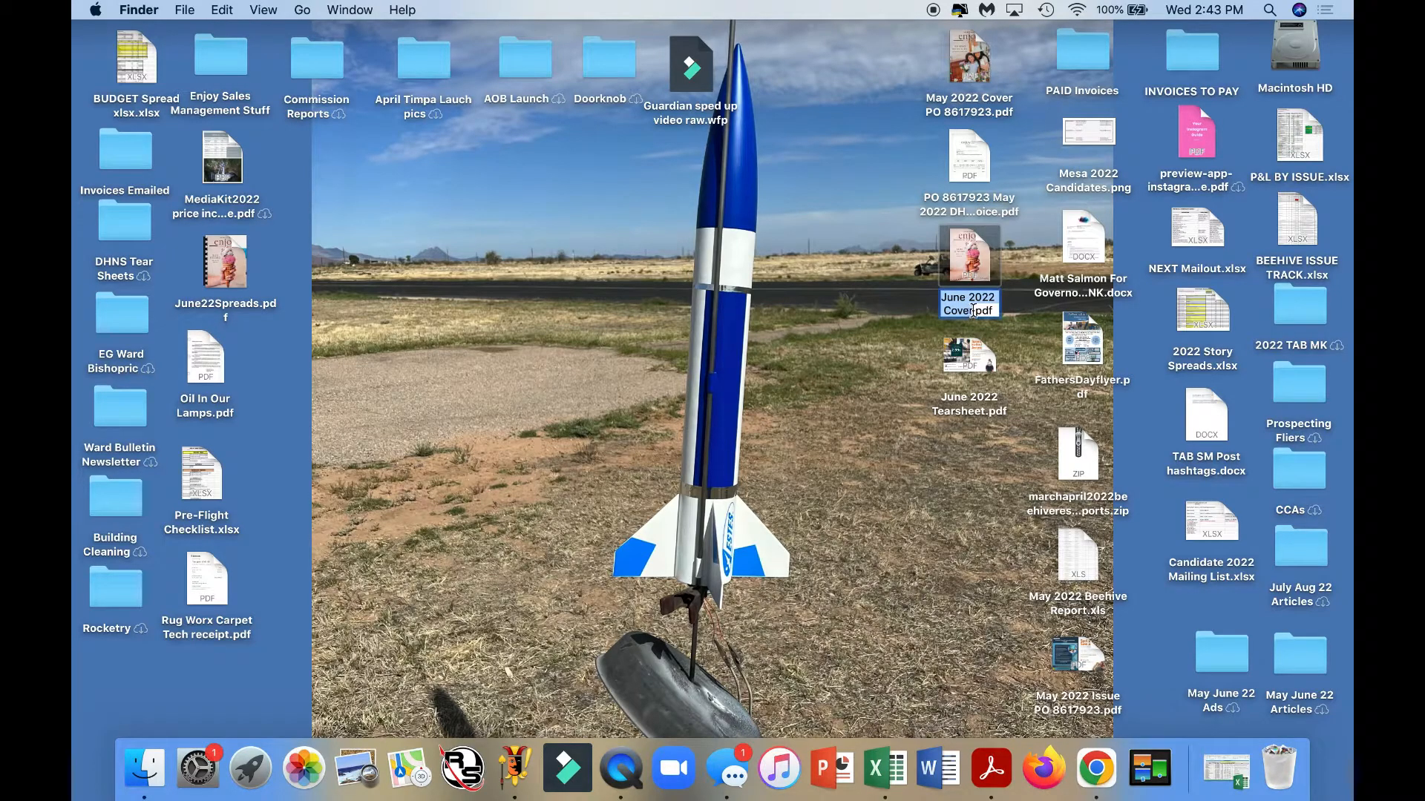
{"action": "type", "text": "IO"}
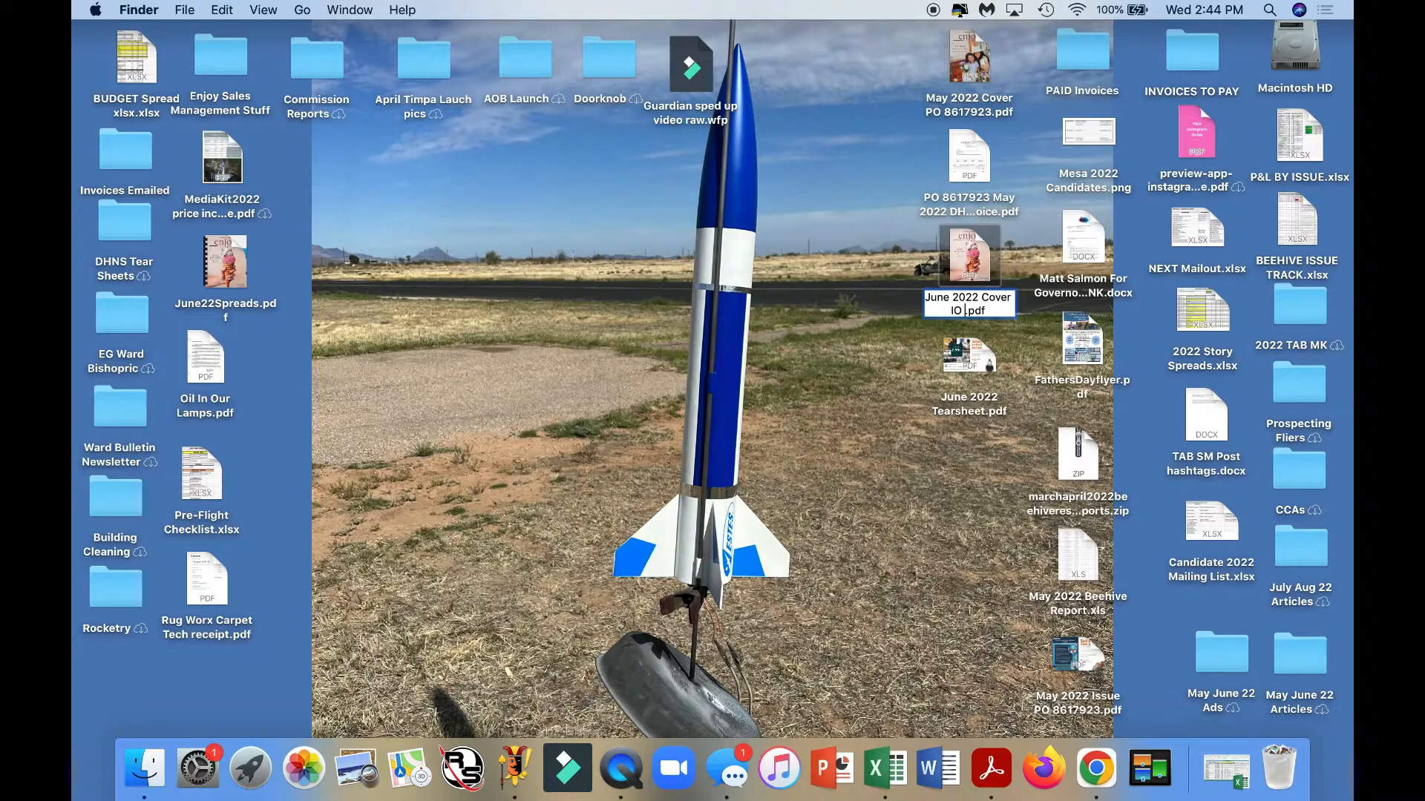
{"action": "type", "text": "86"}
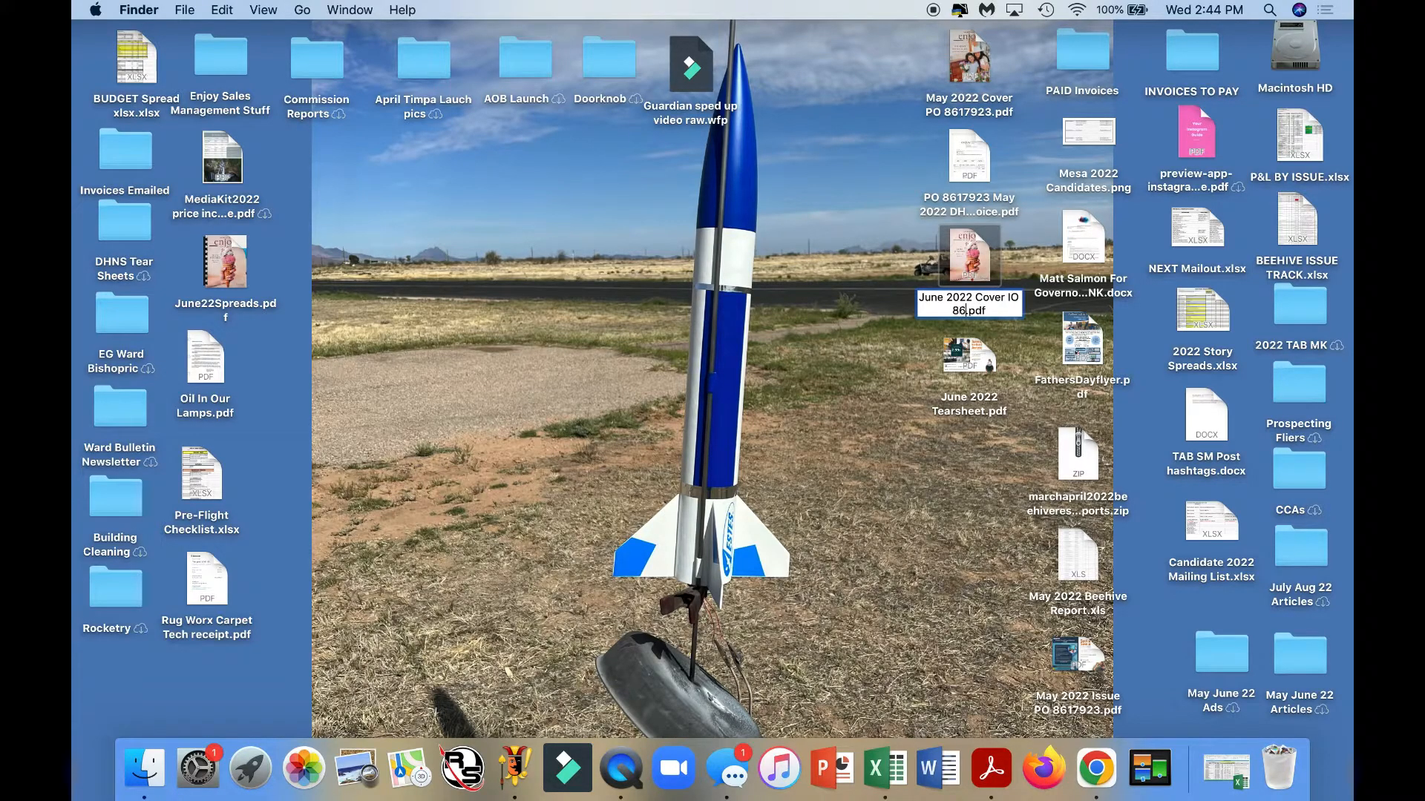
{"action": "type", "text": "17924"}
{"action": "key", "text": "Return"}
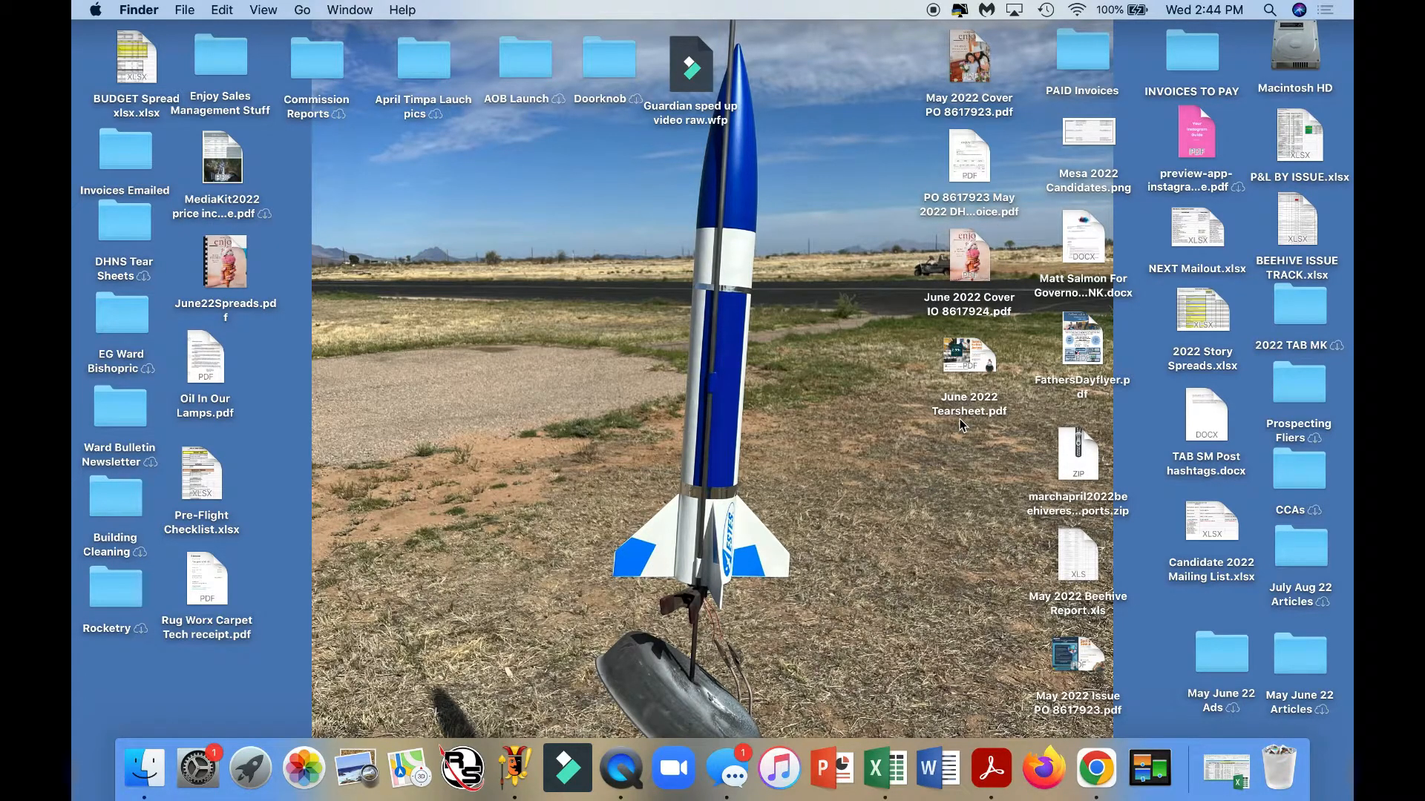
Append IO and the insertion order number to the name of the June 2022 Tearsheet PDF
{"action": "left_click", "coordinate": [957, 413]}
{"action": "key", "text": "Return"}
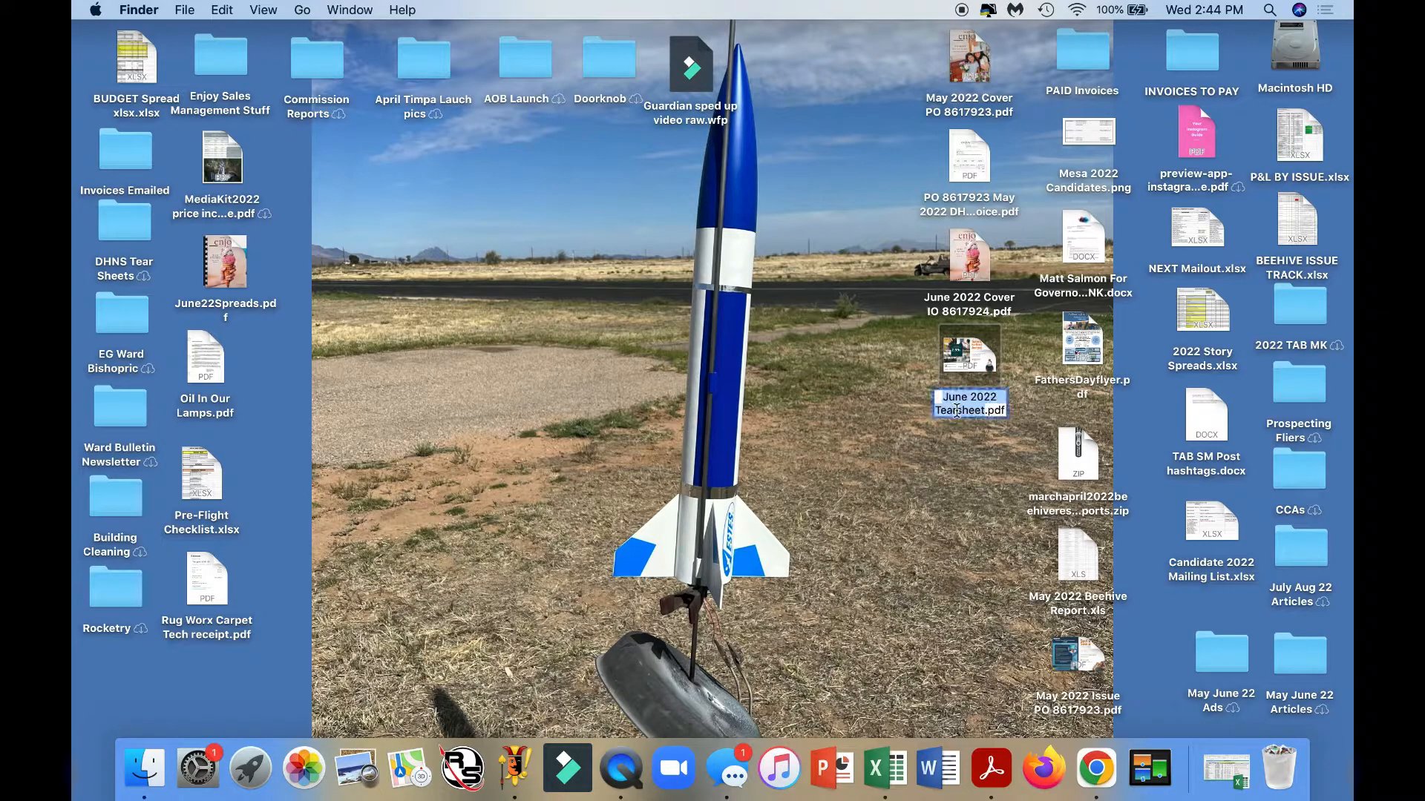
{"action": "left_click", "coordinate": [986, 410]}
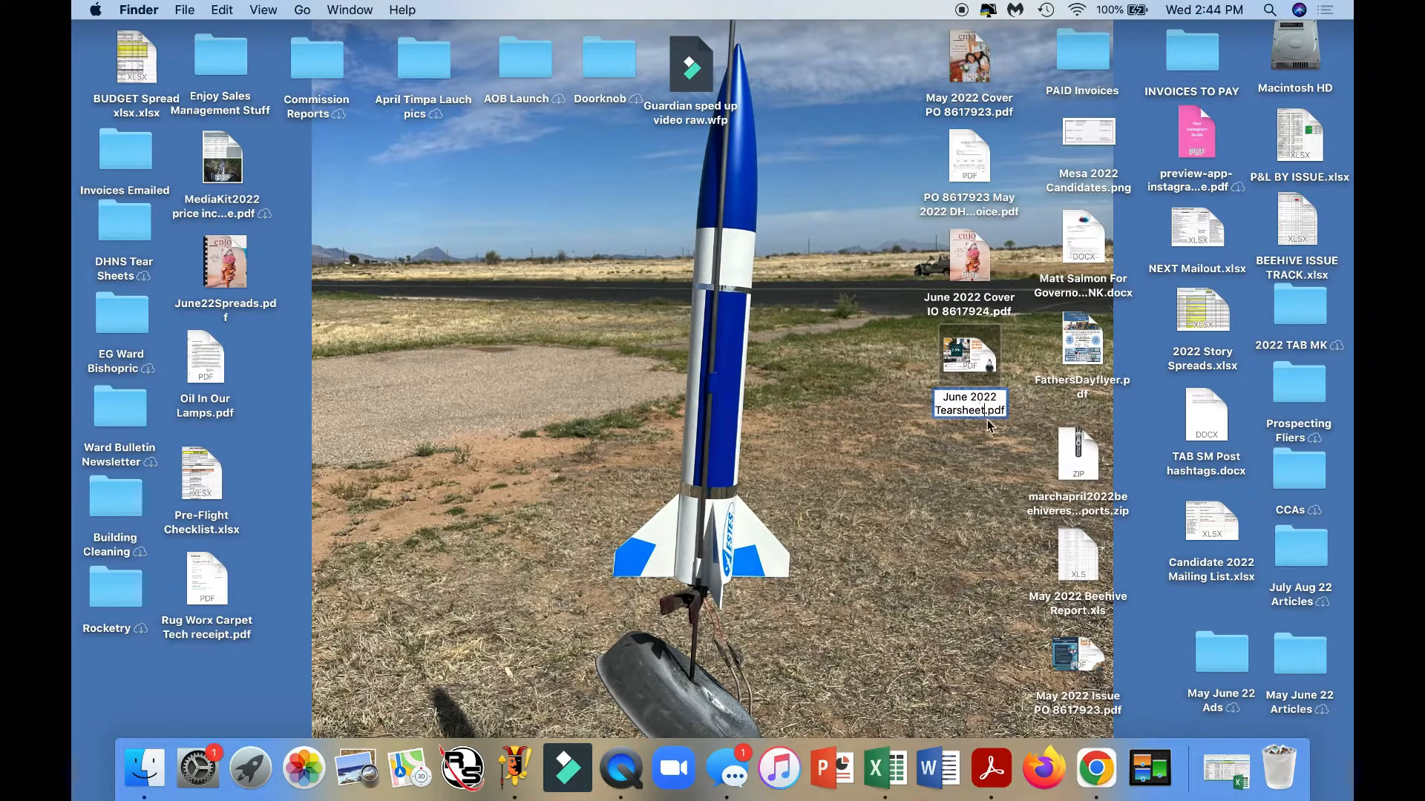
{"action": "type", "text": "IO"}
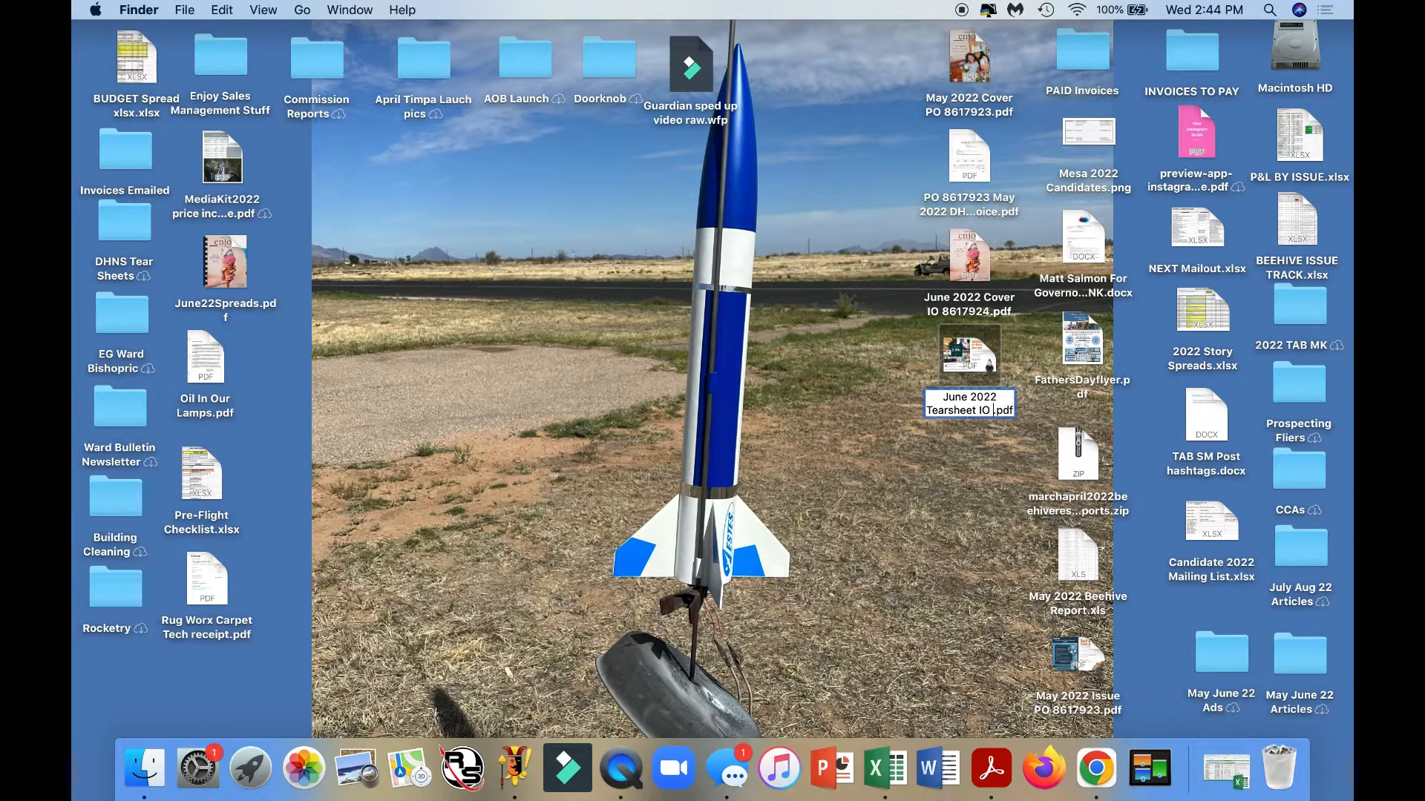
{"action": "type", "text": " 861"}
{"action": "type", "text": "79"}
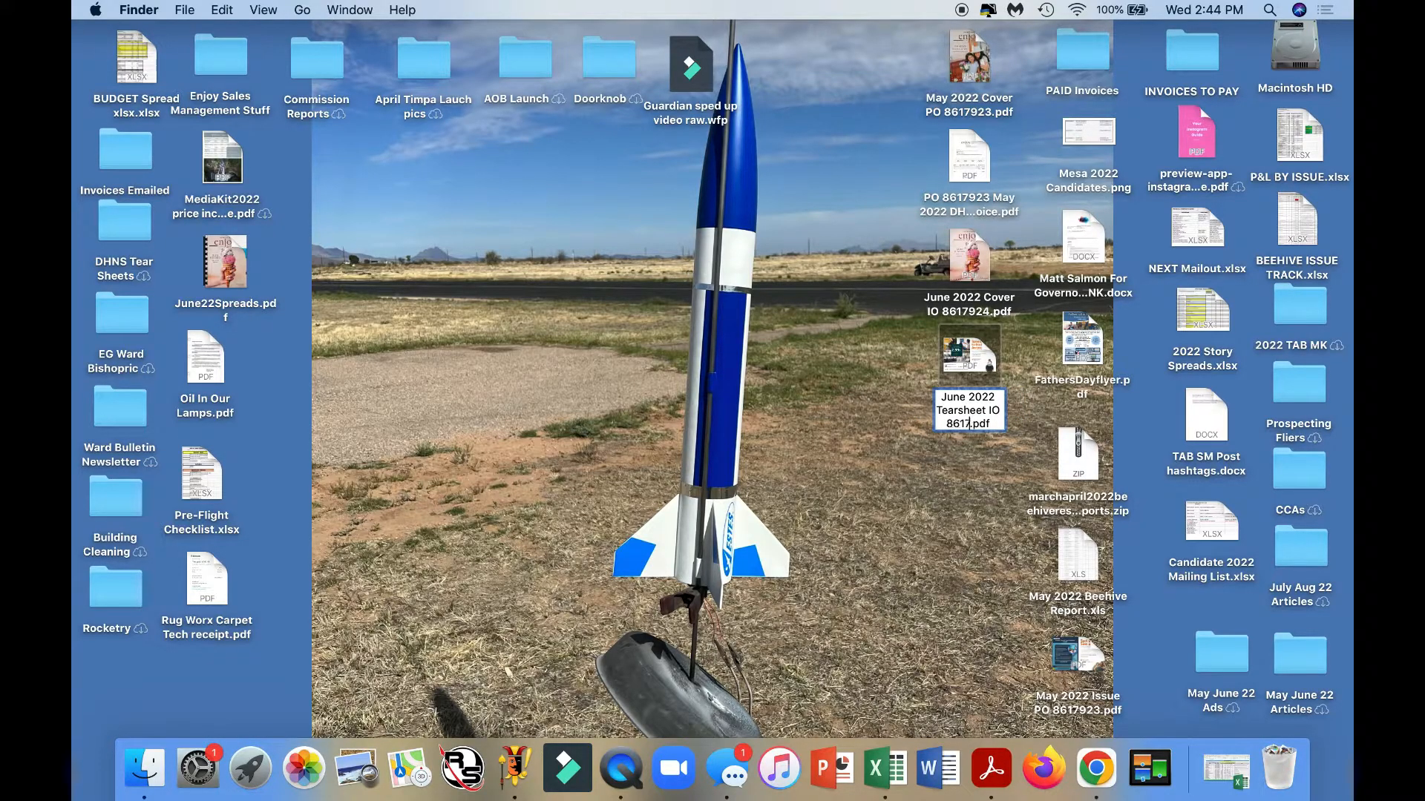
{"action": "type", "text": "24"}
{"action": "left_click", "coordinate": [884, 533]}
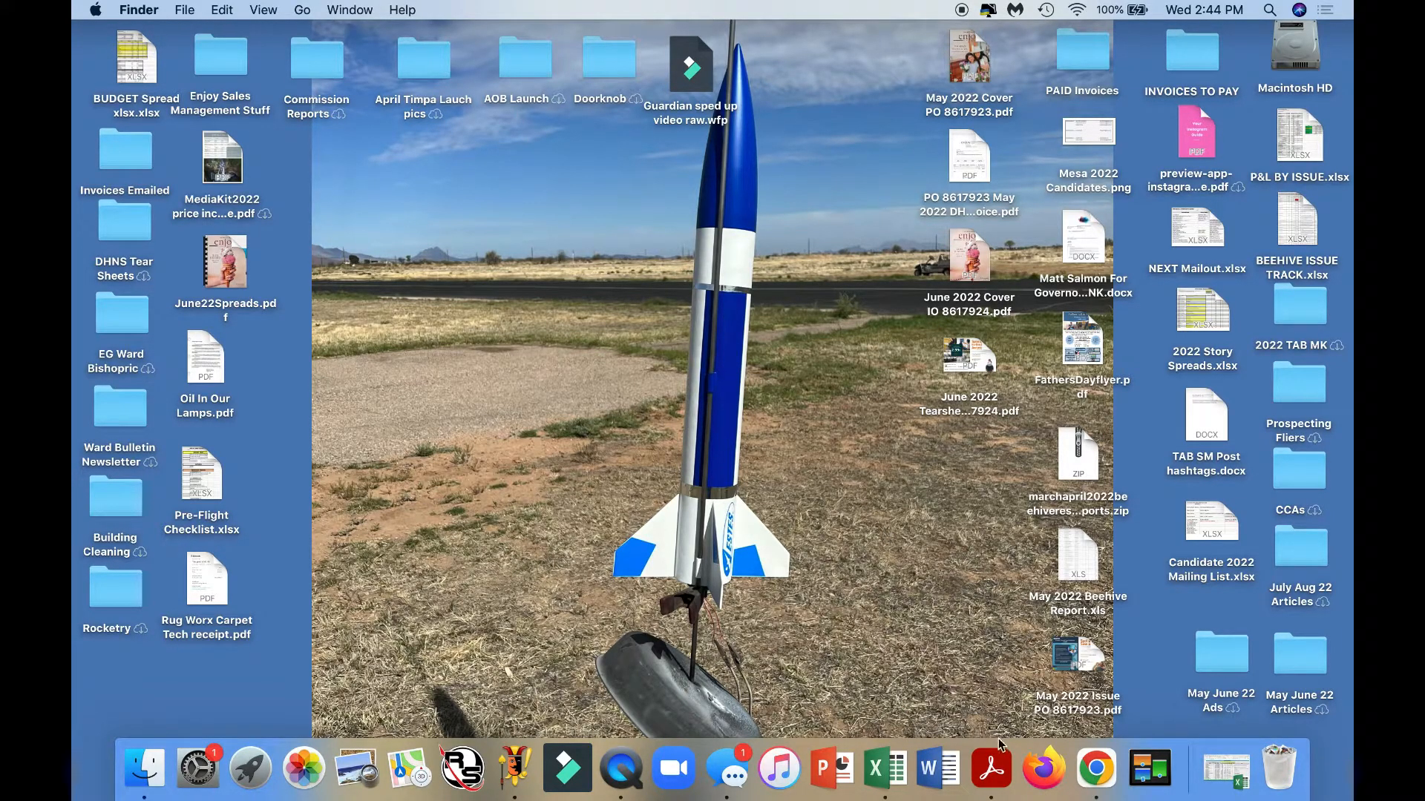
Return to the Dignity Health invoice preview in Chrome and open it in the system print dialog
{"action": "left_click", "coordinate": [1097, 767]}
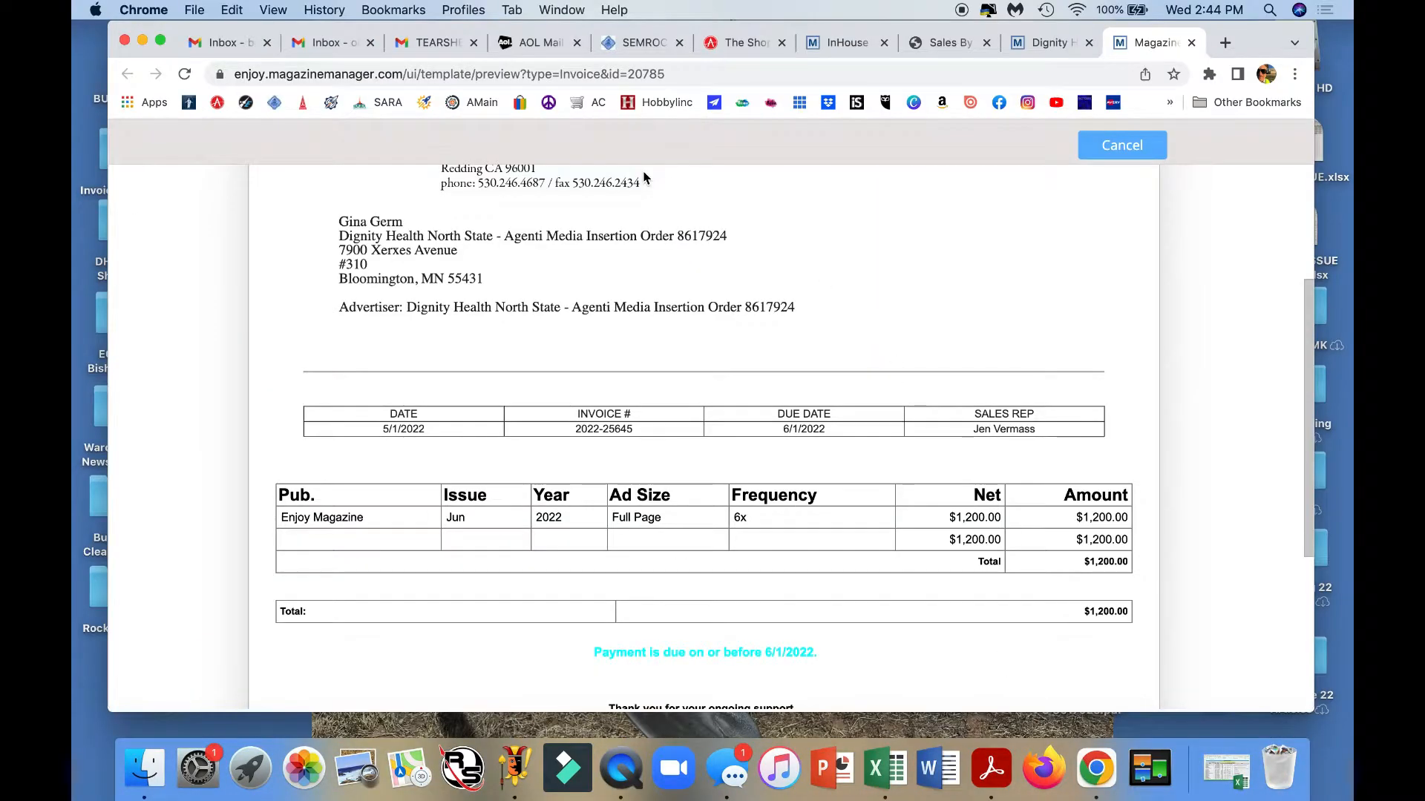
{"action": "scroll", "coordinate": [668, 371], "scroll_direction": "up", "scroll_amount": 5}
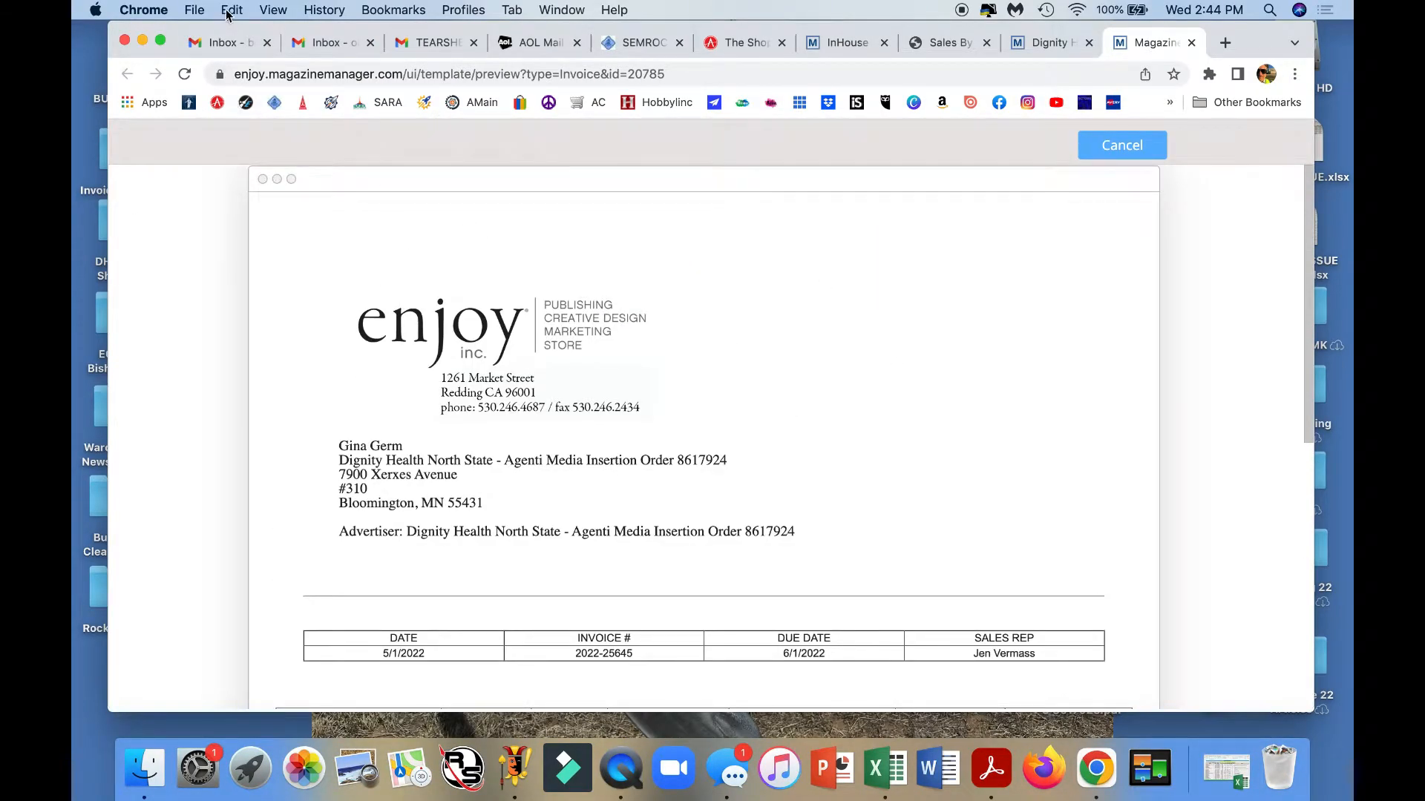
{"action": "left_click", "coordinate": [196, 10]}
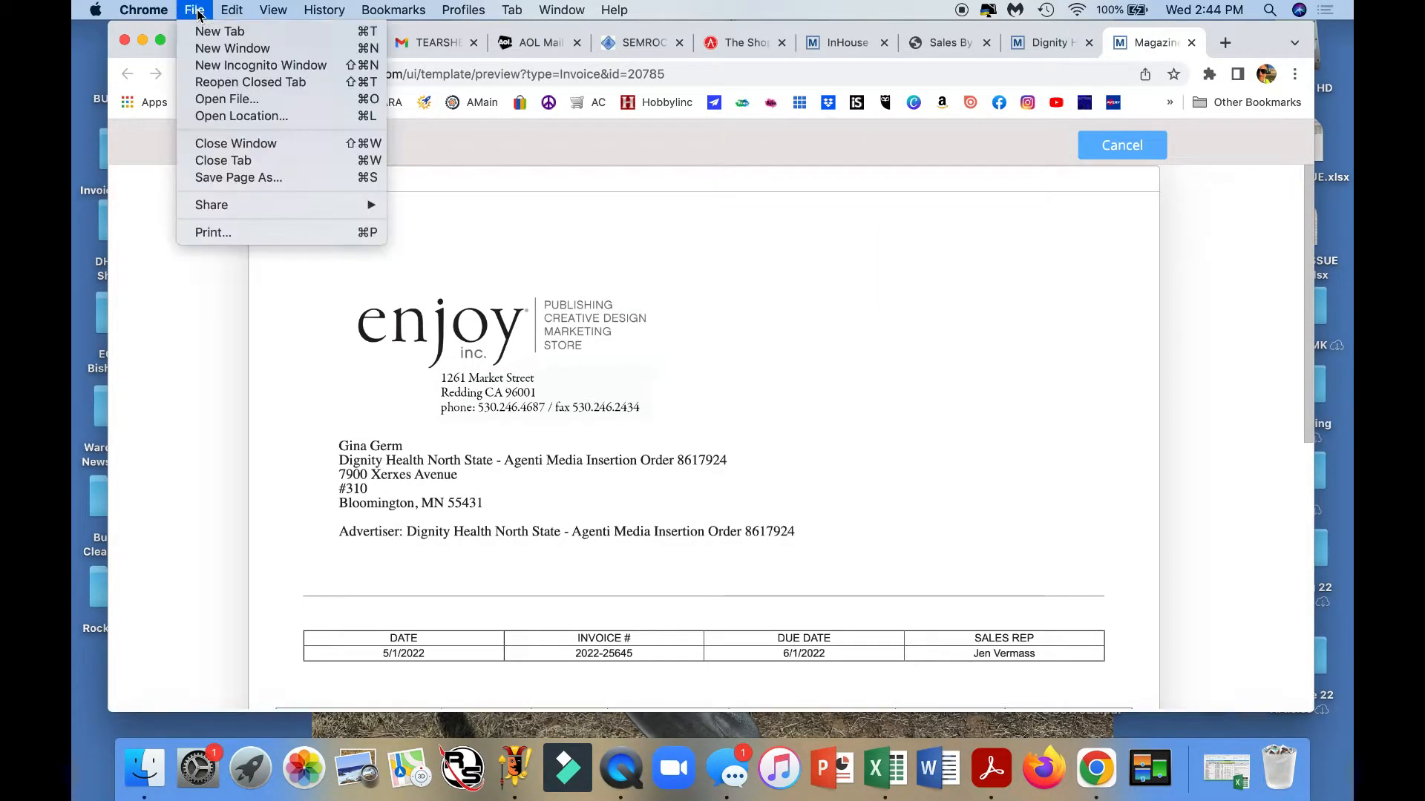
{"action": "left_click", "coordinate": [212, 231]}
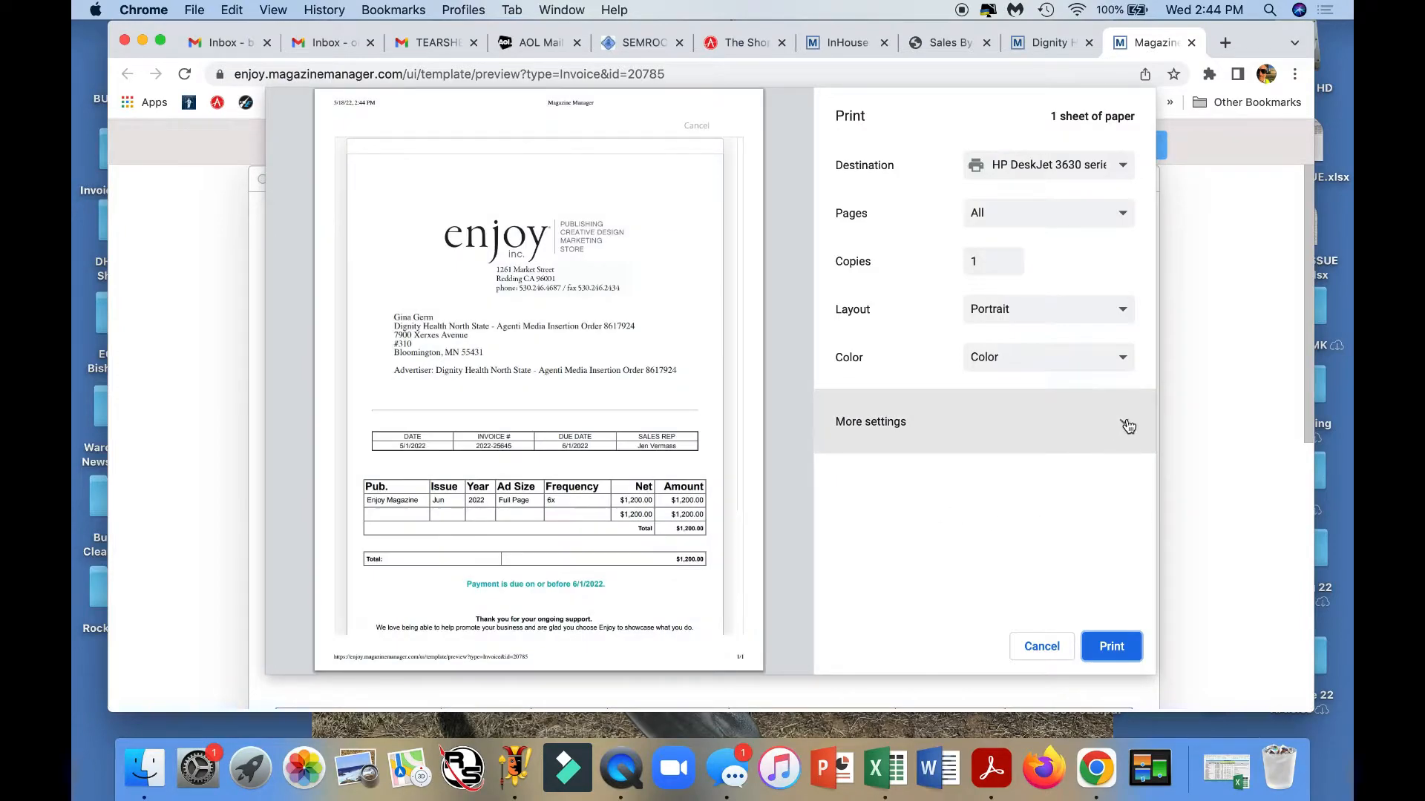
{"action": "left_click", "coordinate": [1123, 422]}
{"action": "scroll", "coordinate": [964, 508], "scroll_direction": "down", "scroll_amount": 5}
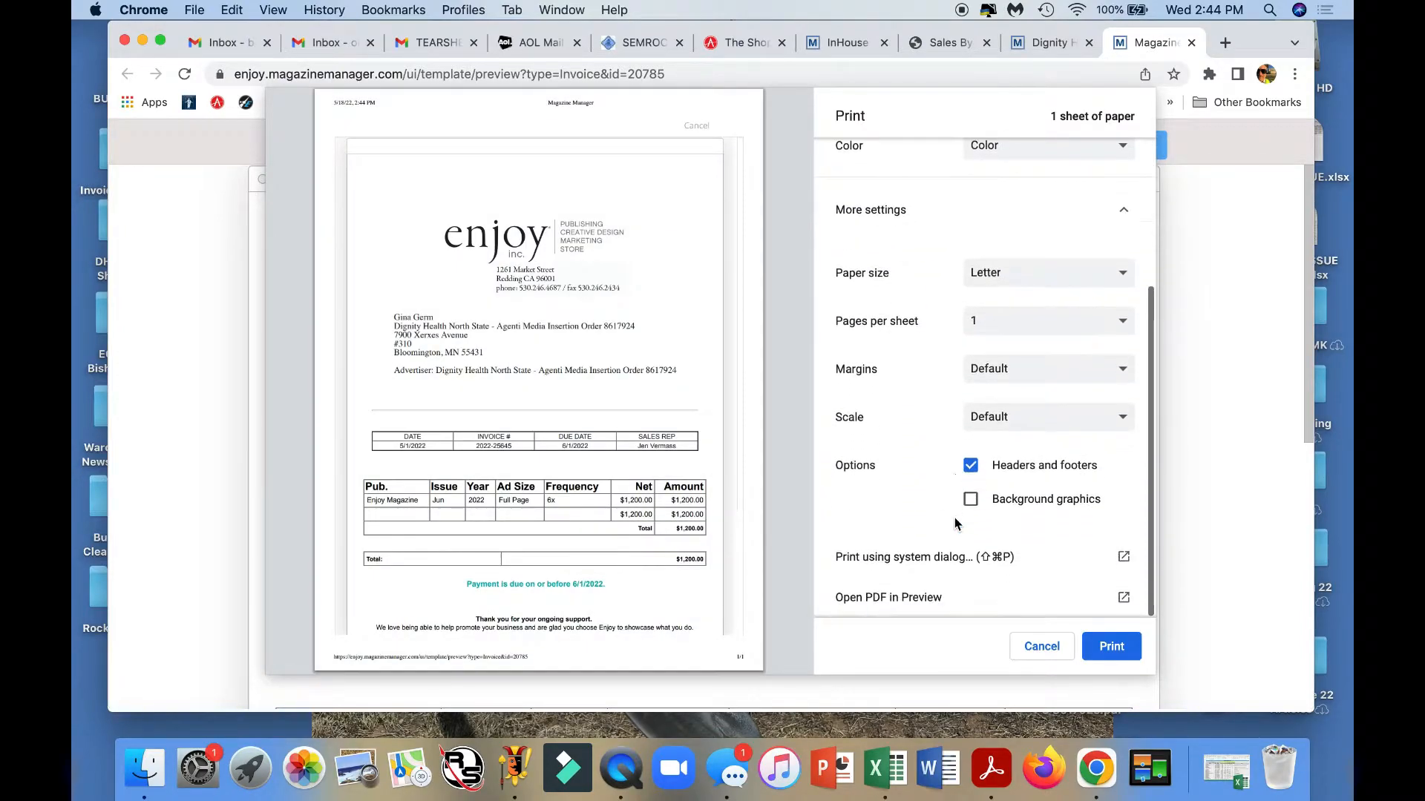
{"action": "left_click", "coordinate": [898, 560]}
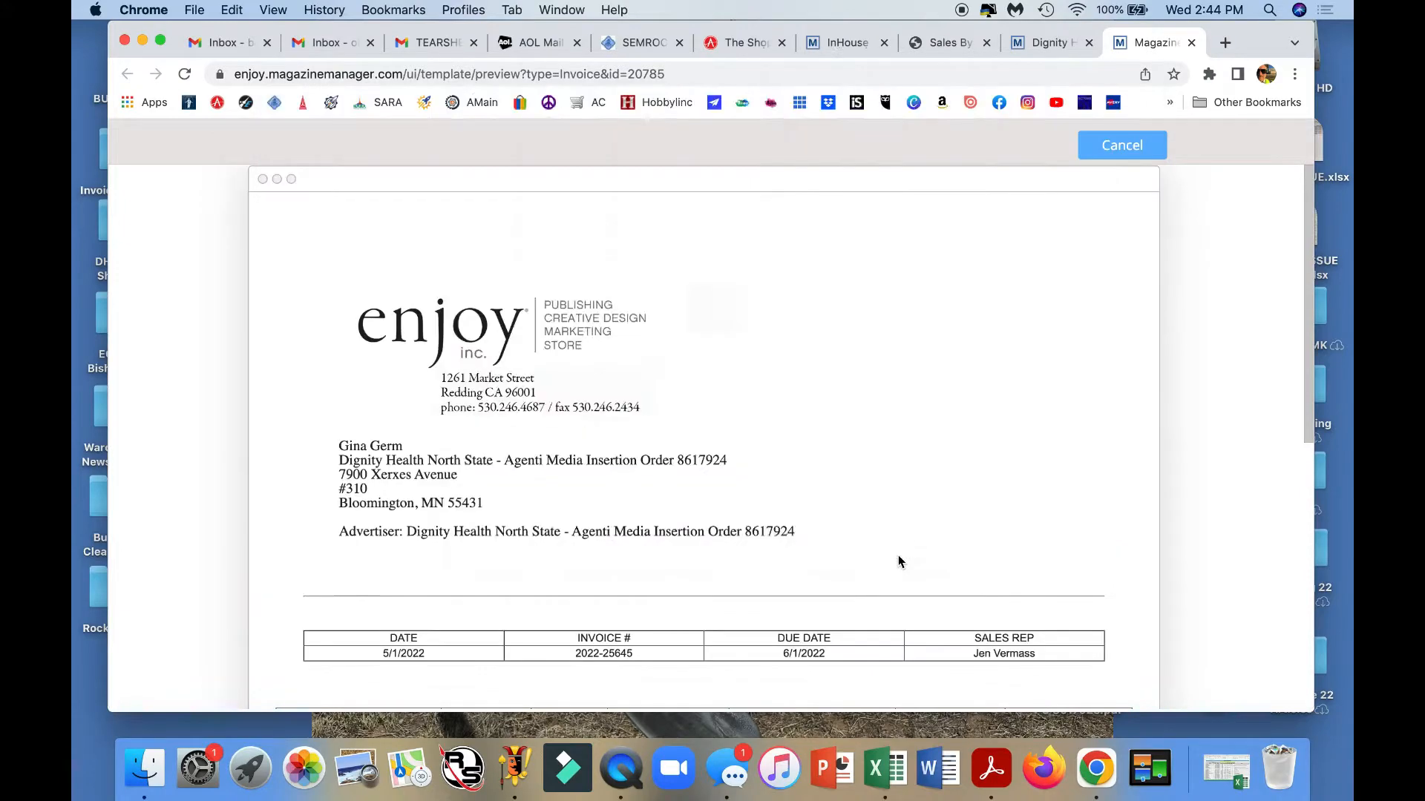
Save the invoice as a PDF on the desktop named June 2022 DHNS Invoice IO # plus the insertion order number, and check the file there
{"action": "left_click", "coordinate": [564, 503]}
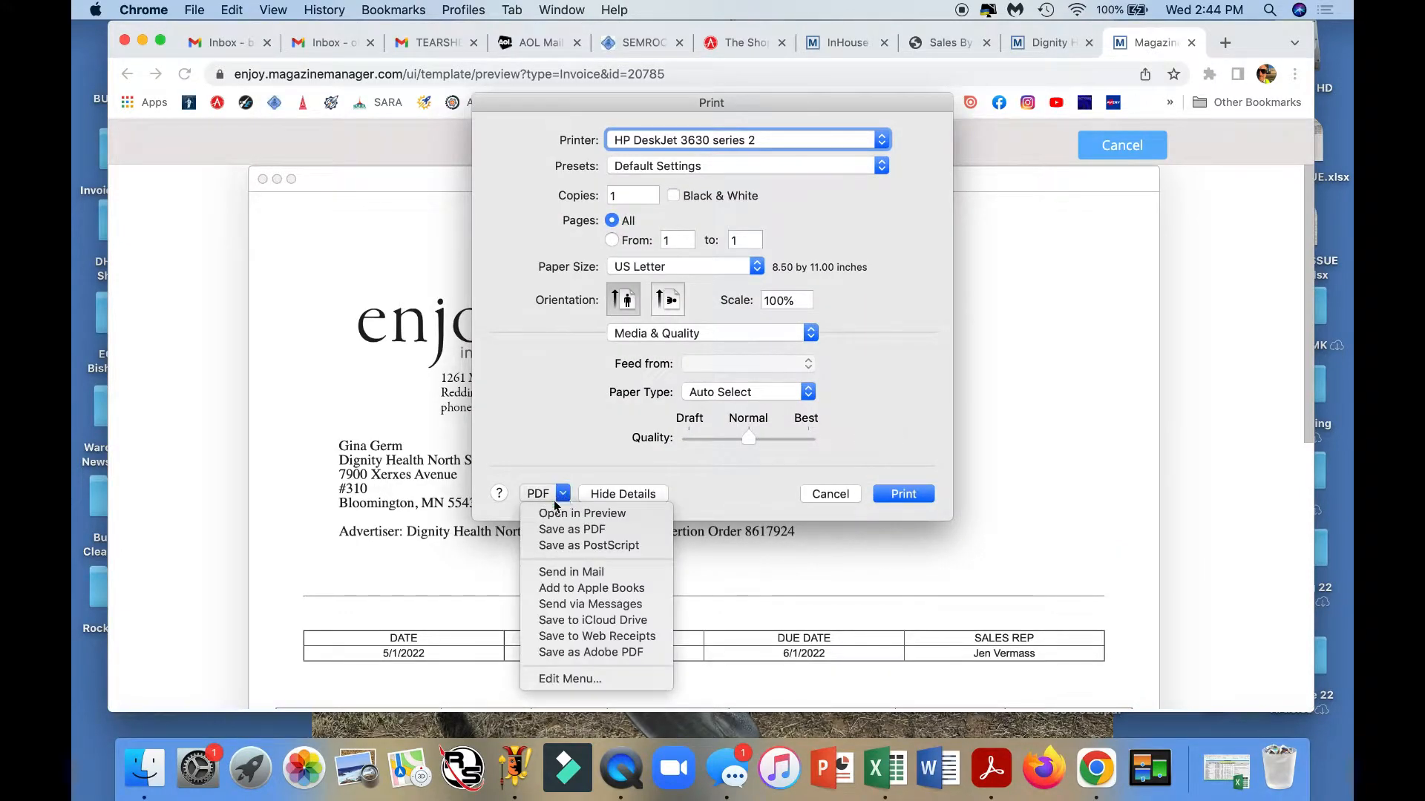
{"action": "left_click", "coordinate": [553, 531]}
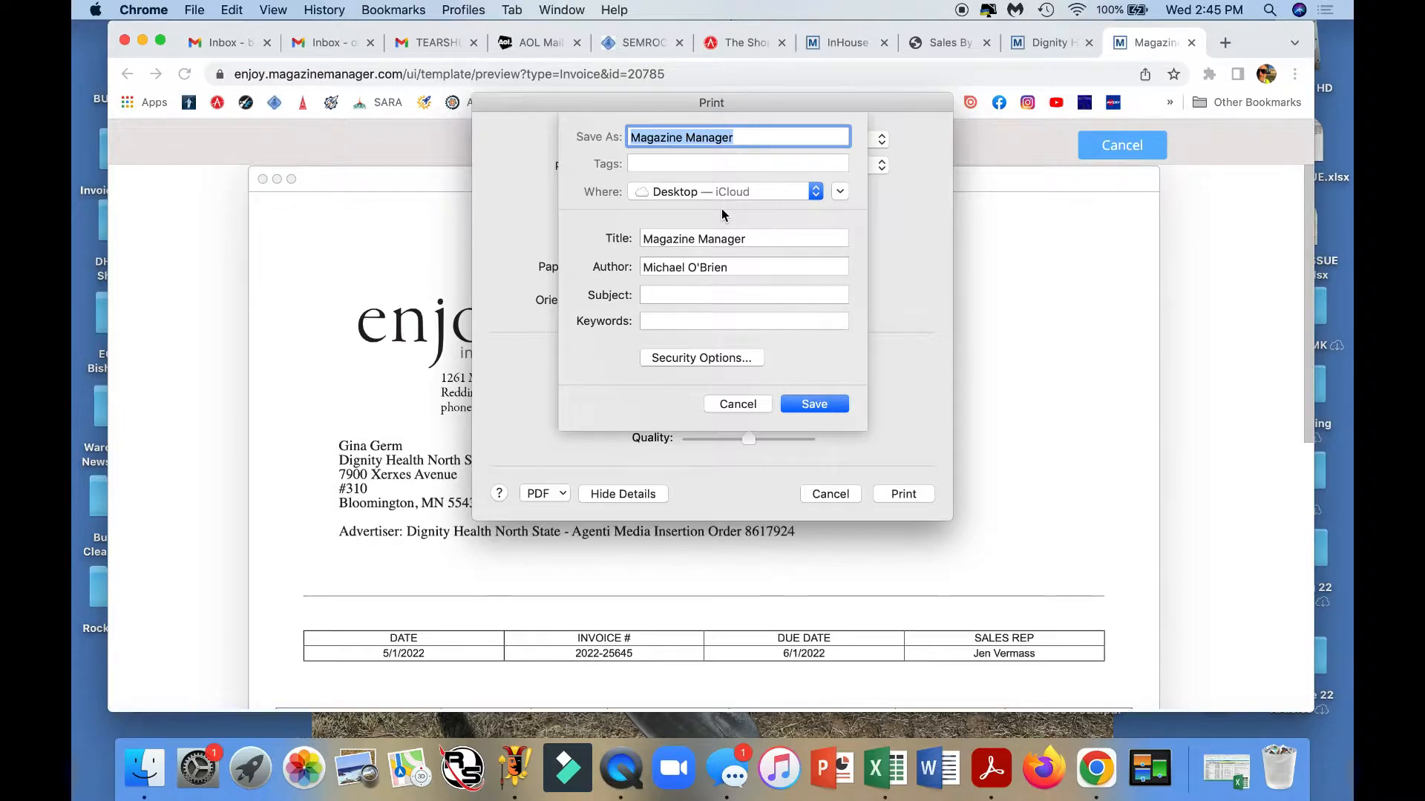
{"action": "type", "text": "Jun"}
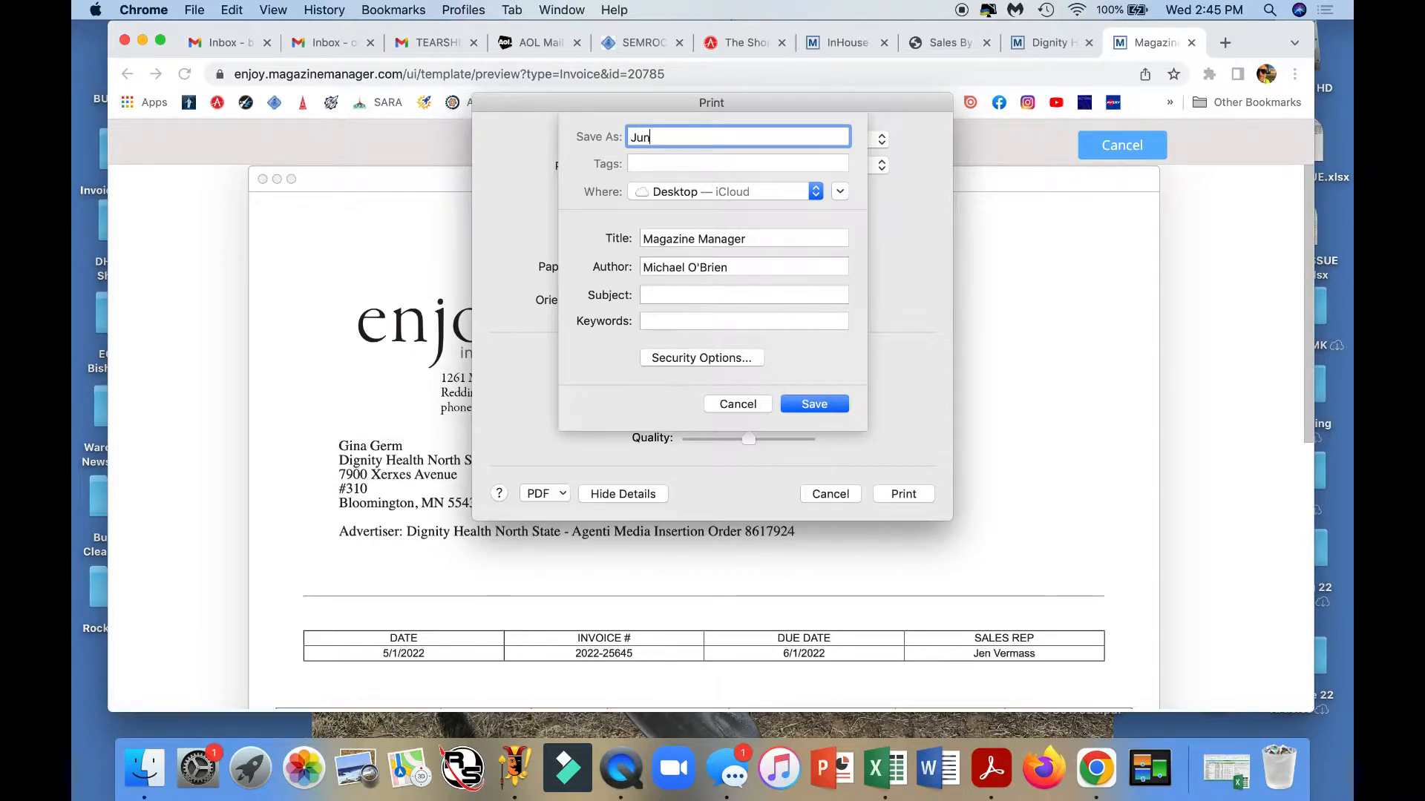
{"action": "type", "text": "e 2022 DHNS Invoice IO #861"}
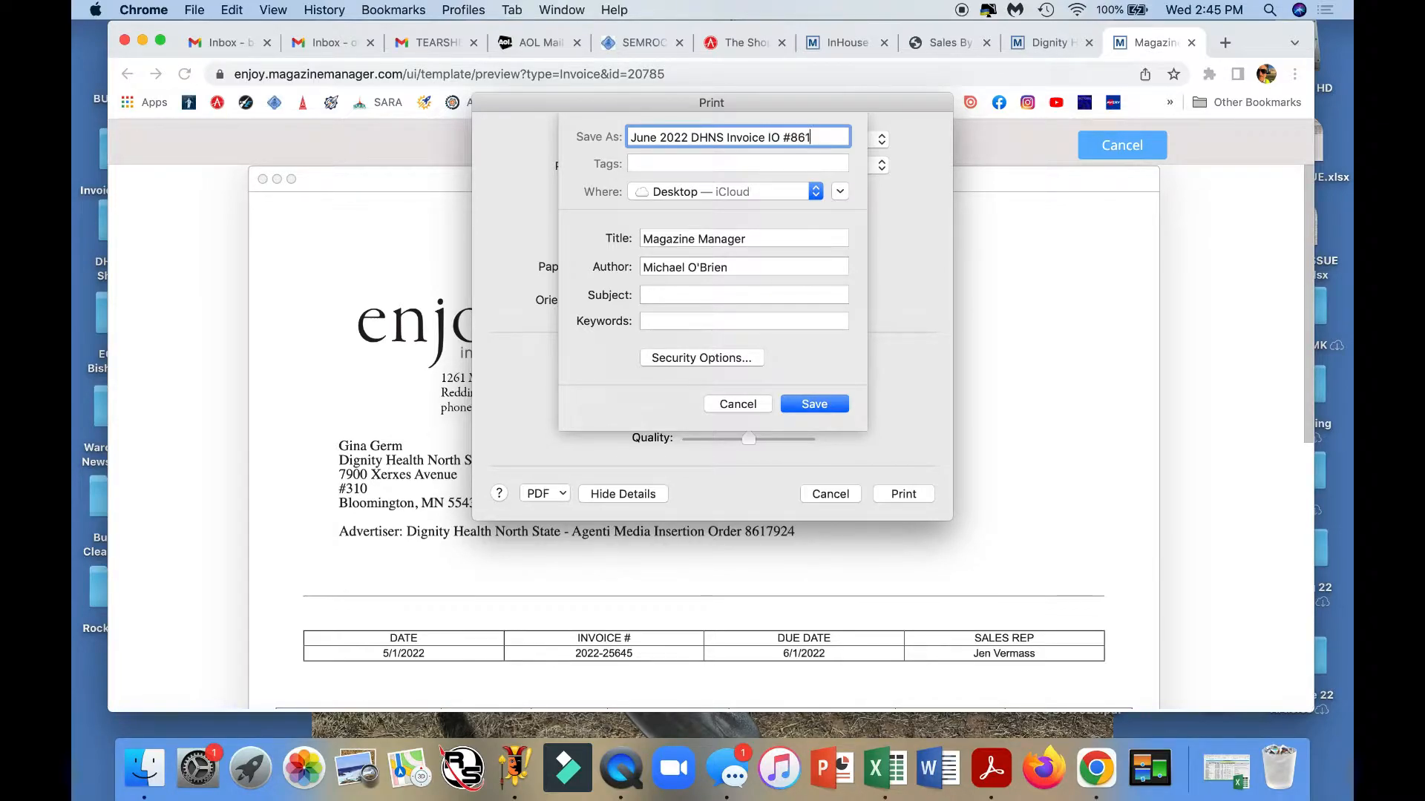
{"action": "type", "text": "7924"}
{"action": "left_click", "coordinate": [814, 404]}
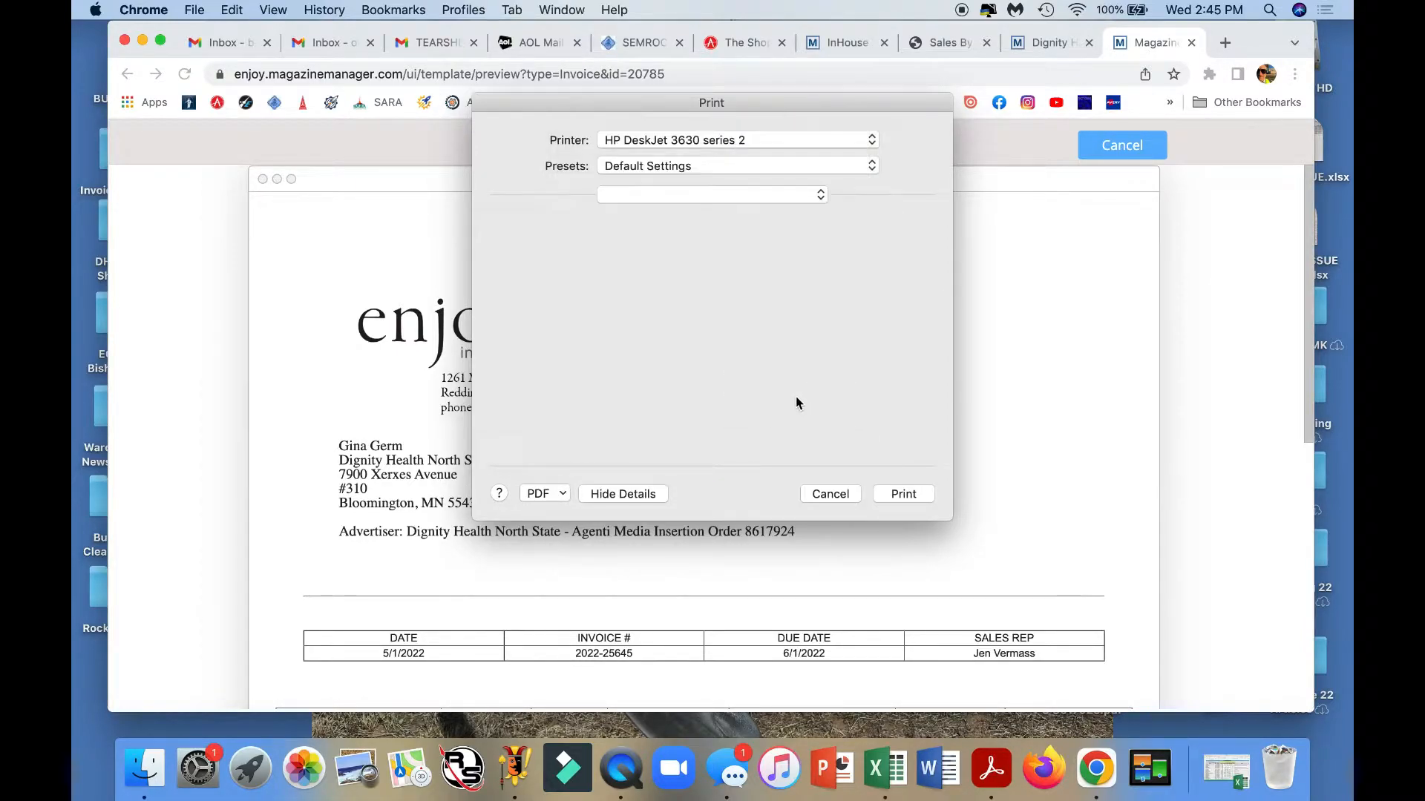
{"action": "left_click", "coordinate": [1146, 759]}
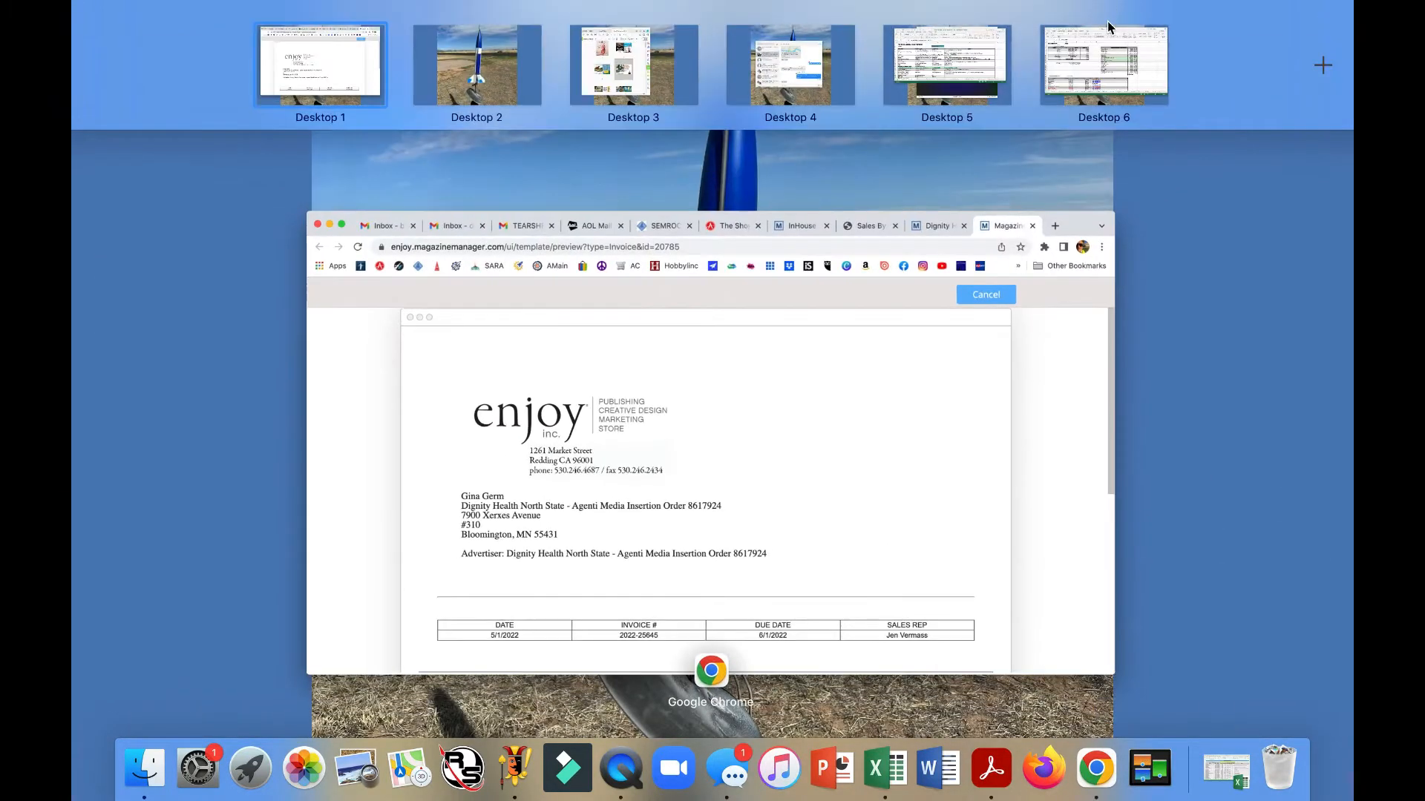
{"action": "left_click", "coordinate": [475, 74]}
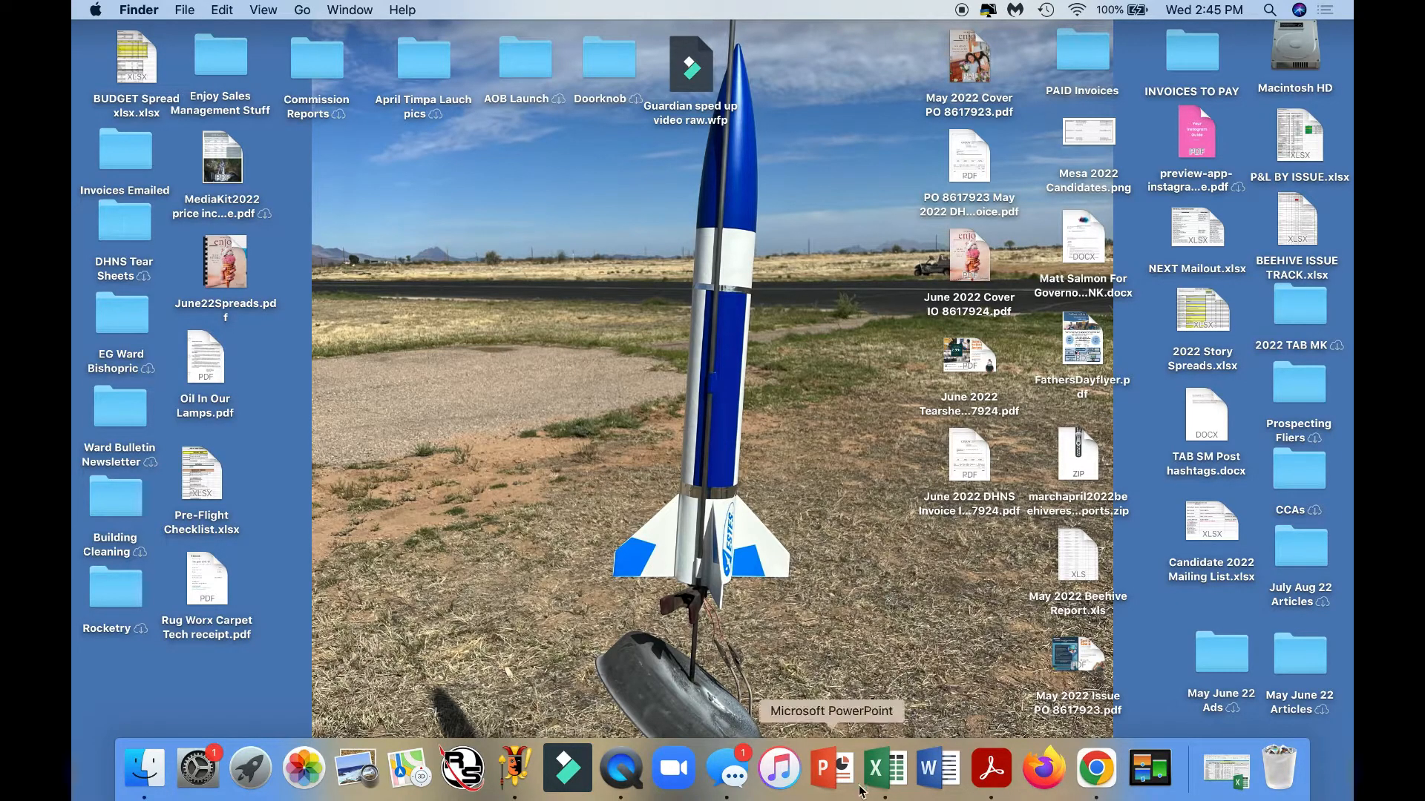
Switch to Gmail in Chrome and start a new message to Agenti Media Services' statements address
{"action": "left_click", "coordinate": [1096, 770]}
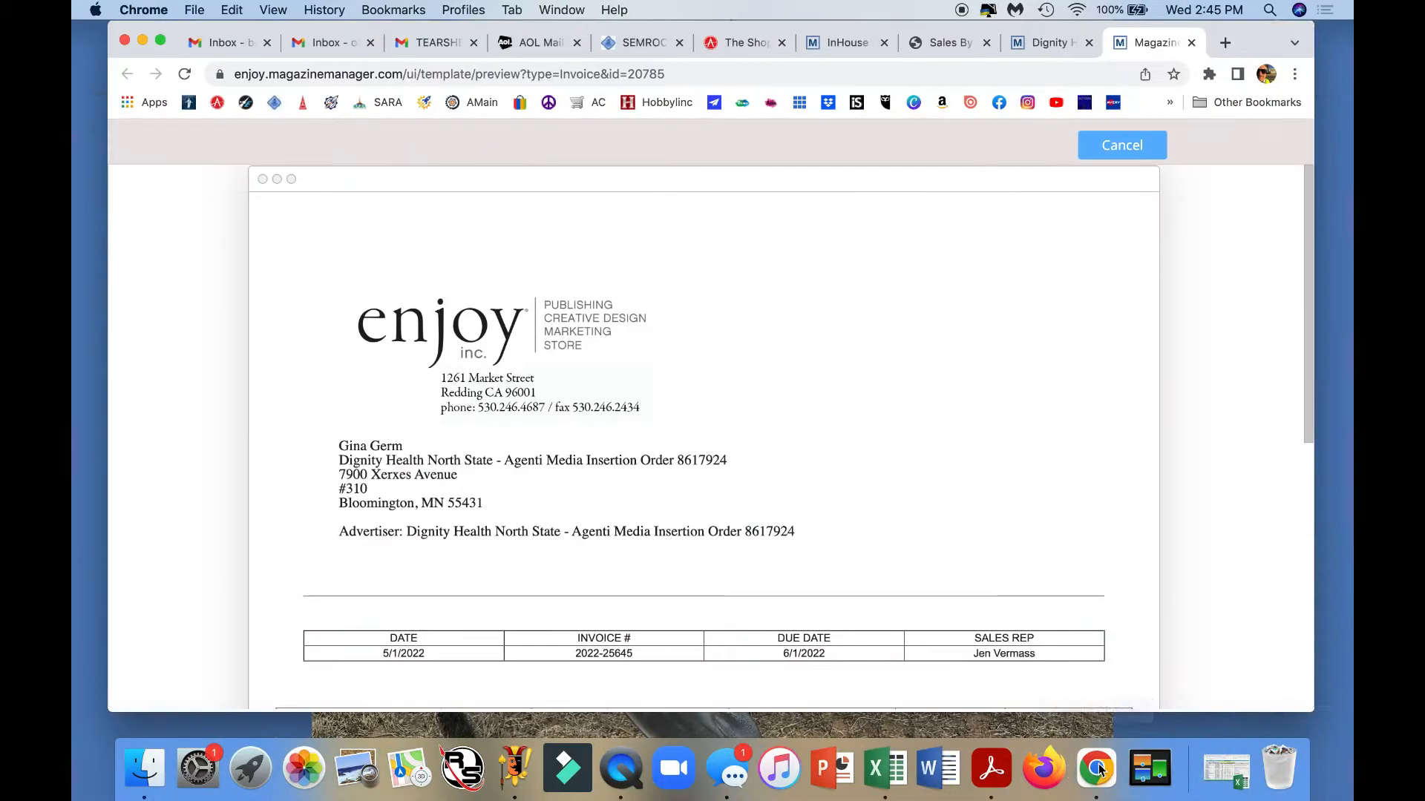
{"action": "left_click", "coordinate": [433, 43]}
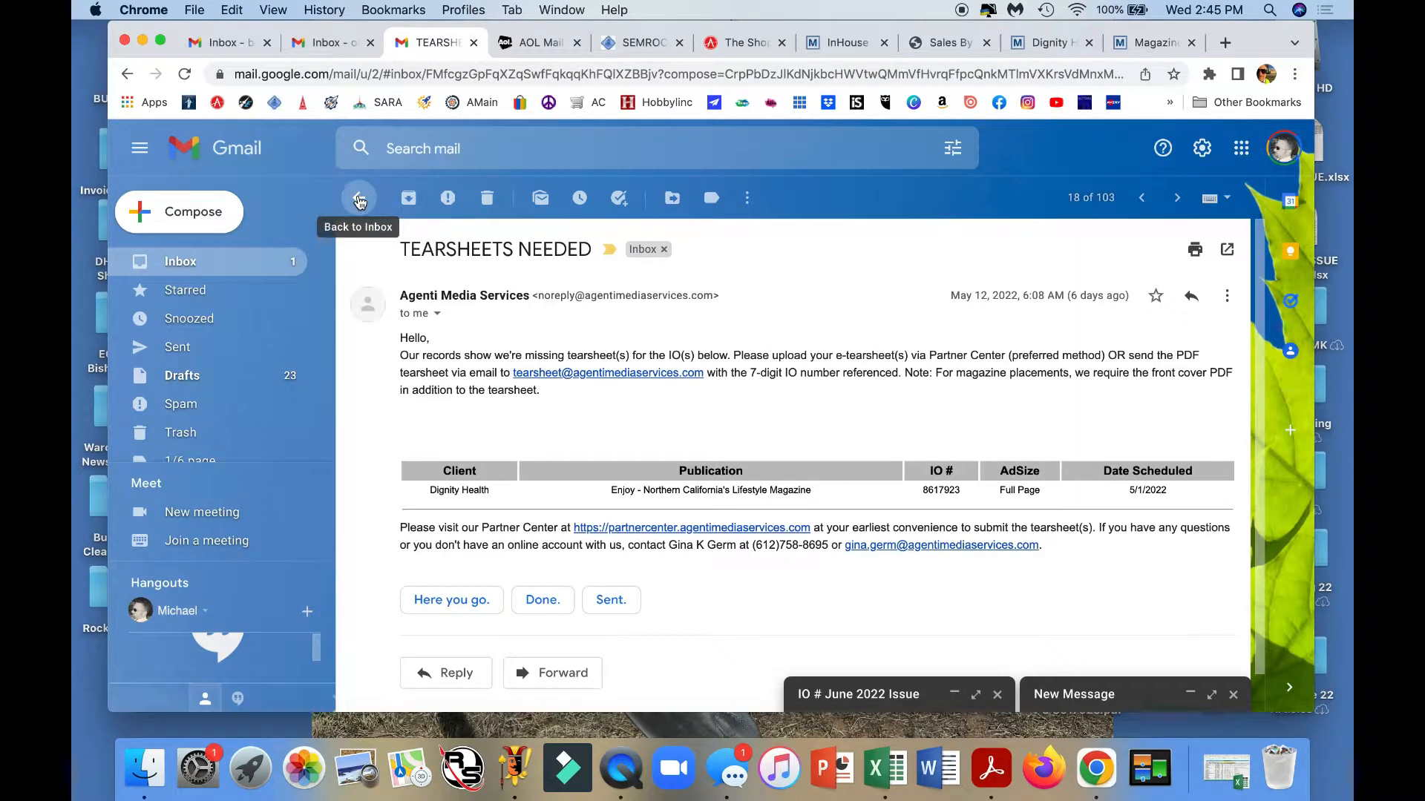
{"action": "left_click", "coordinate": [199, 219]}
{"action": "type", "text": "sta"}
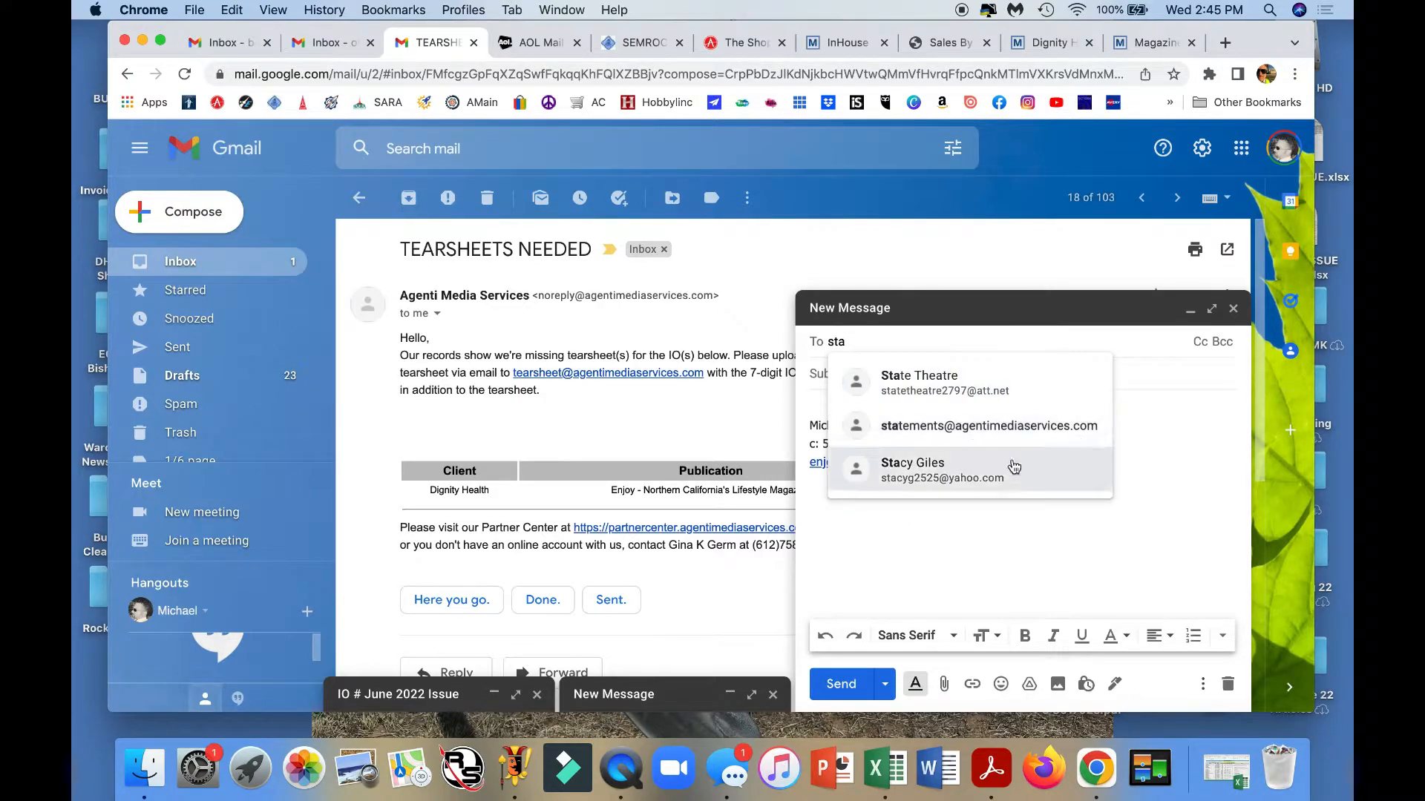
{"action": "left_click", "coordinate": [979, 428]}
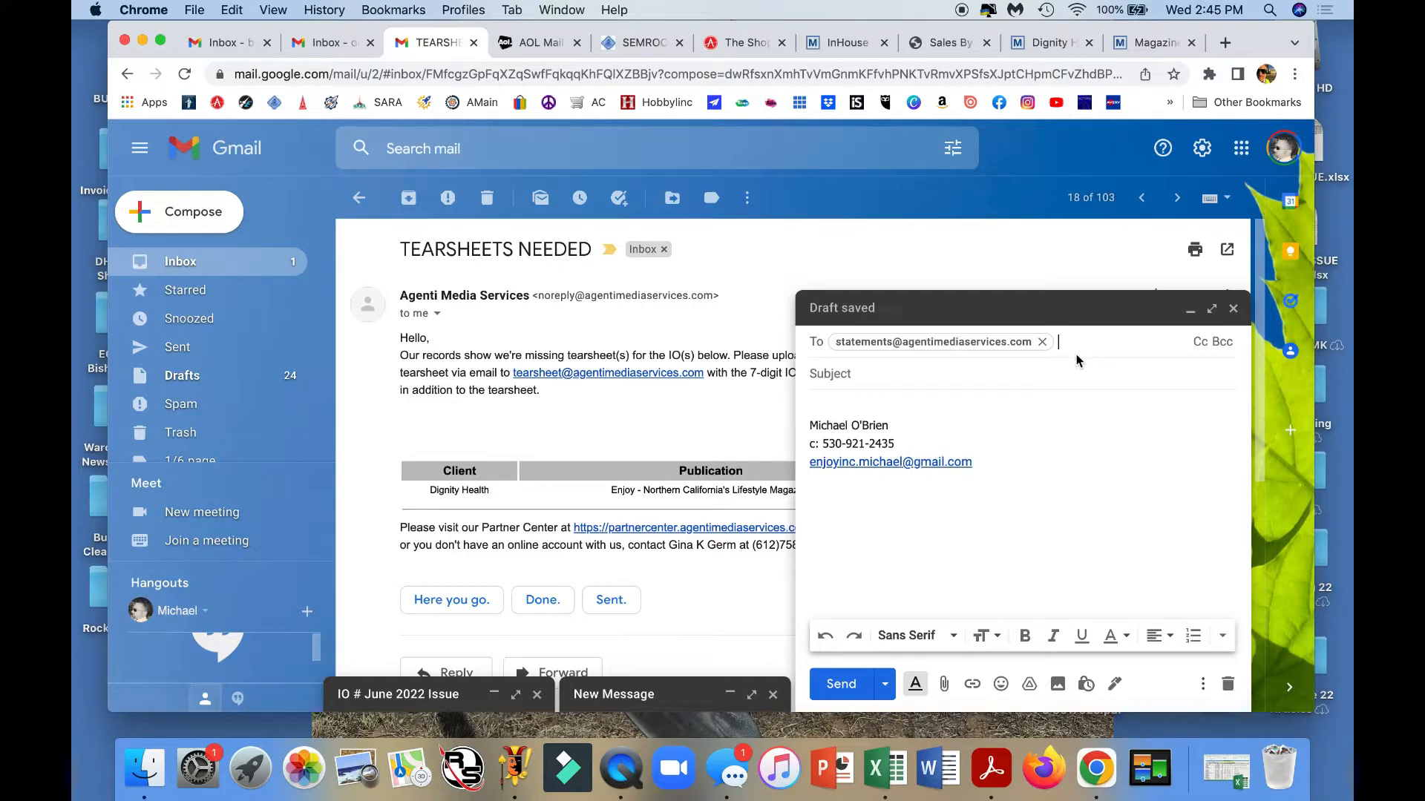
Enter IO and the insertion order number as the subject and write "Attached!" above the signature
{"action": "left_click", "coordinate": [917, 375]}
{"action": "type", "text": "IO"}
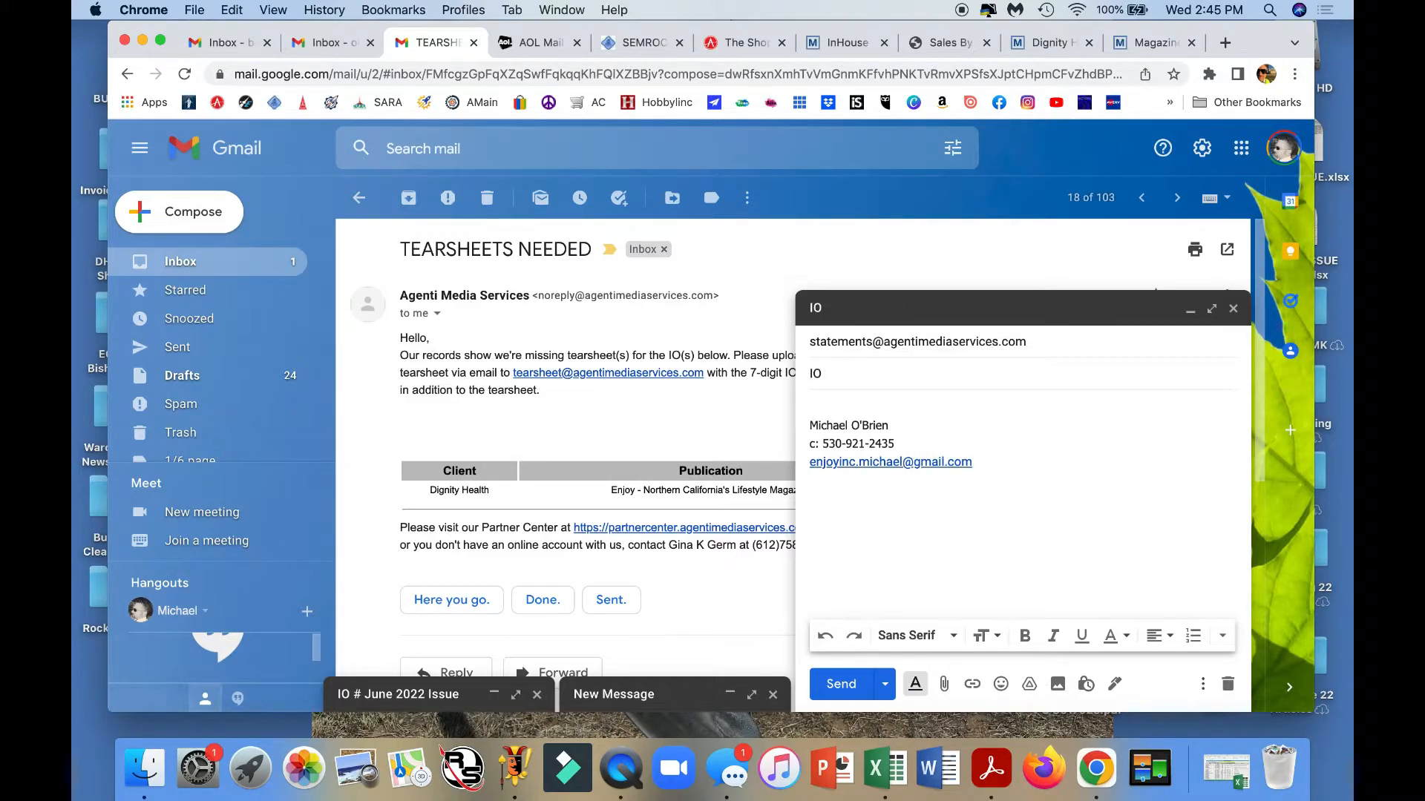
{"action": "type", "text": " 8617924"}
{"action": "left_click", "coordinate": [869, 406]}
{"action": "type", "text": "Attached!"}
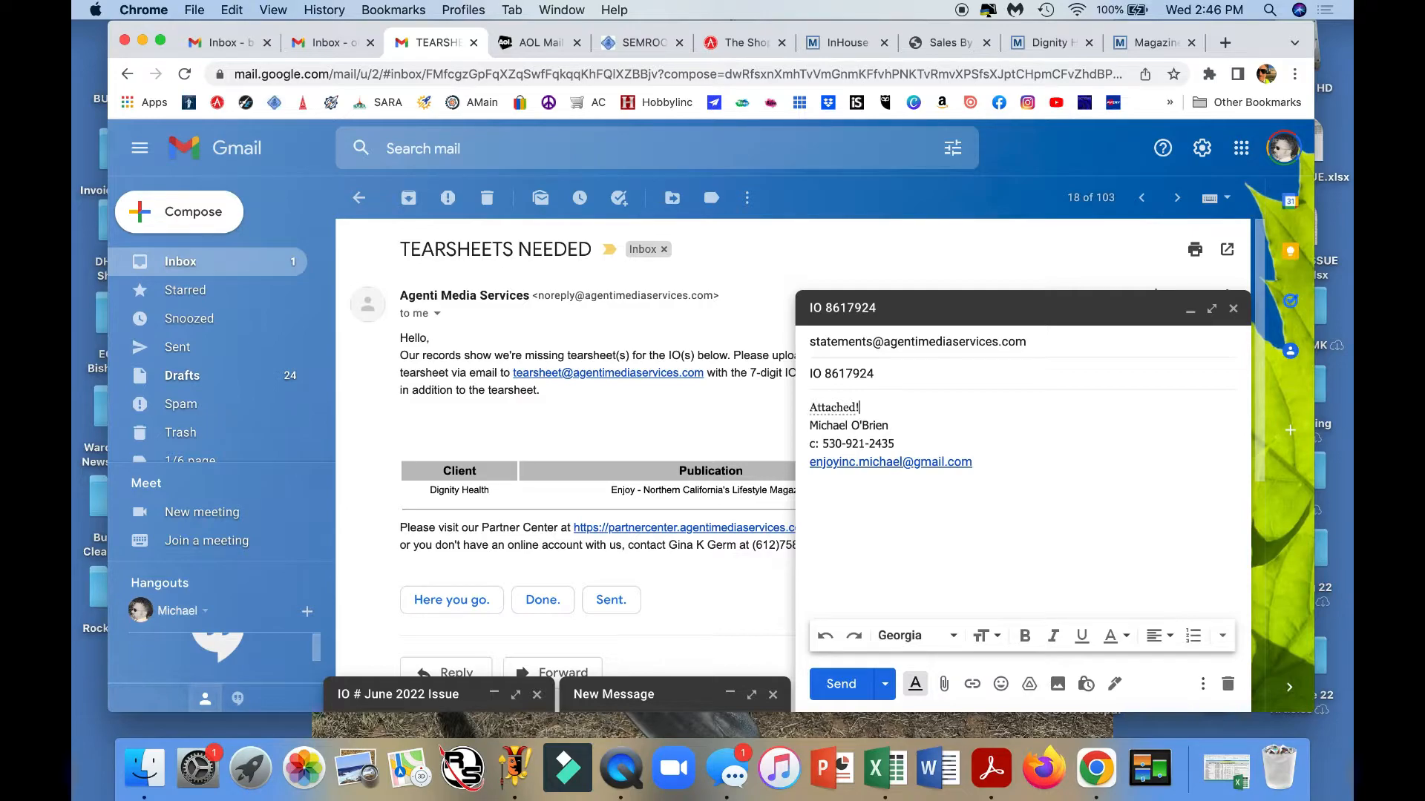
{"action": "key", "text": "Return"}
Attach the June 2022 DHNS Invoice PDF from the iCloud Drive Desktop folder and send the message to the statements address
{"action": "left_click", "coordinate": [947, 686]}
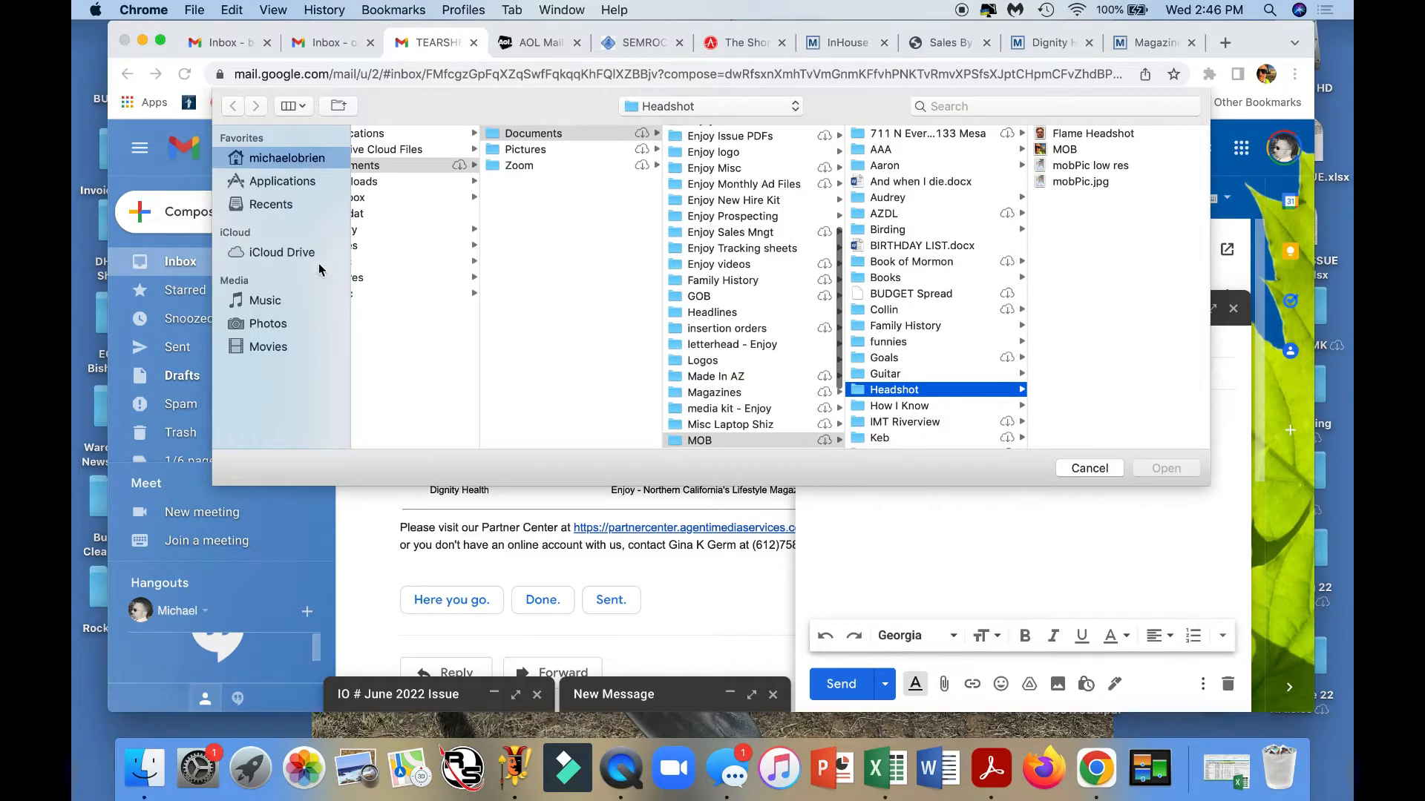
{"action": "left_click", "coordinate": [283, 253]}
{"action": "left_click", "coordinate": [398, 134]}
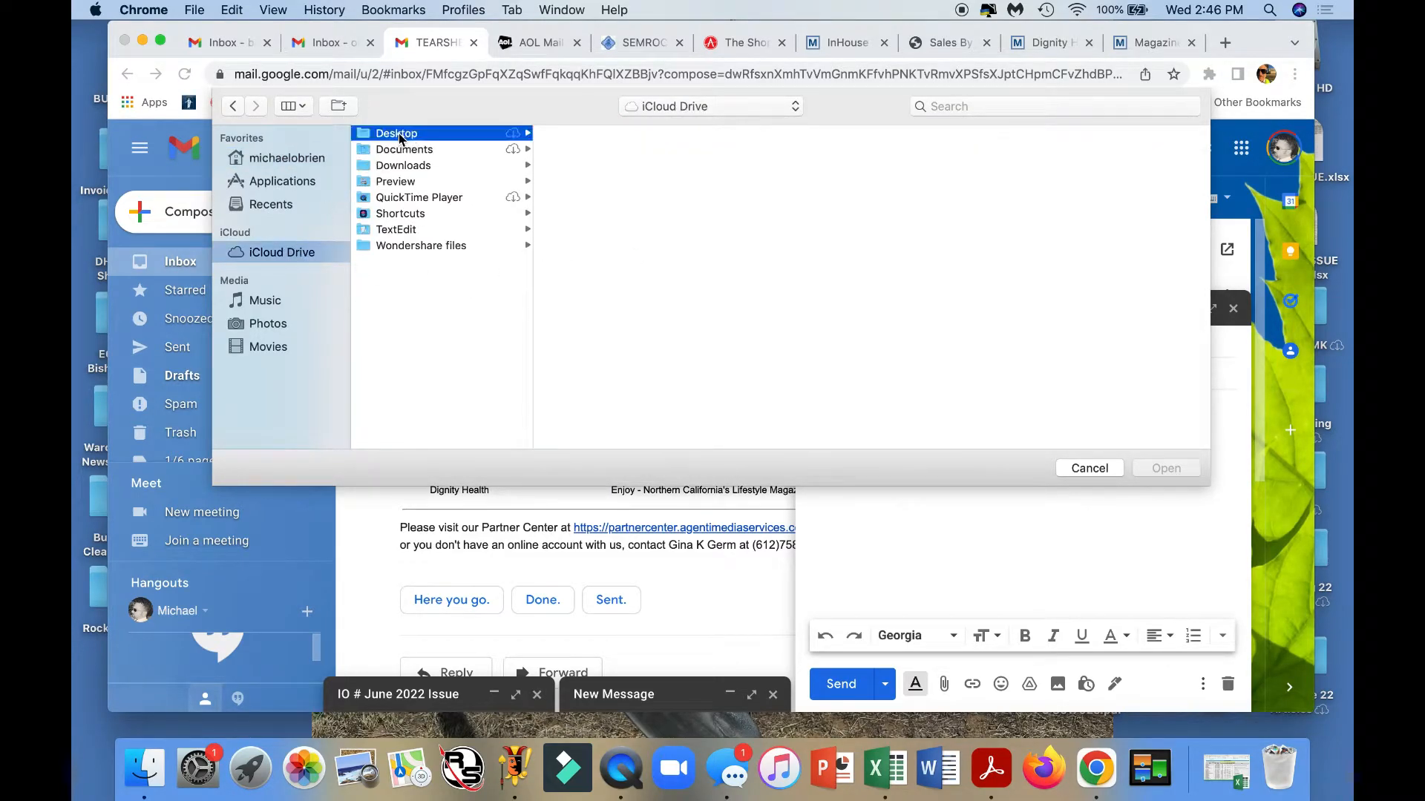
{"action": "scroll", "coordinate": [597, 260], "scroll_direction": "down", "scroll_amount": 5}
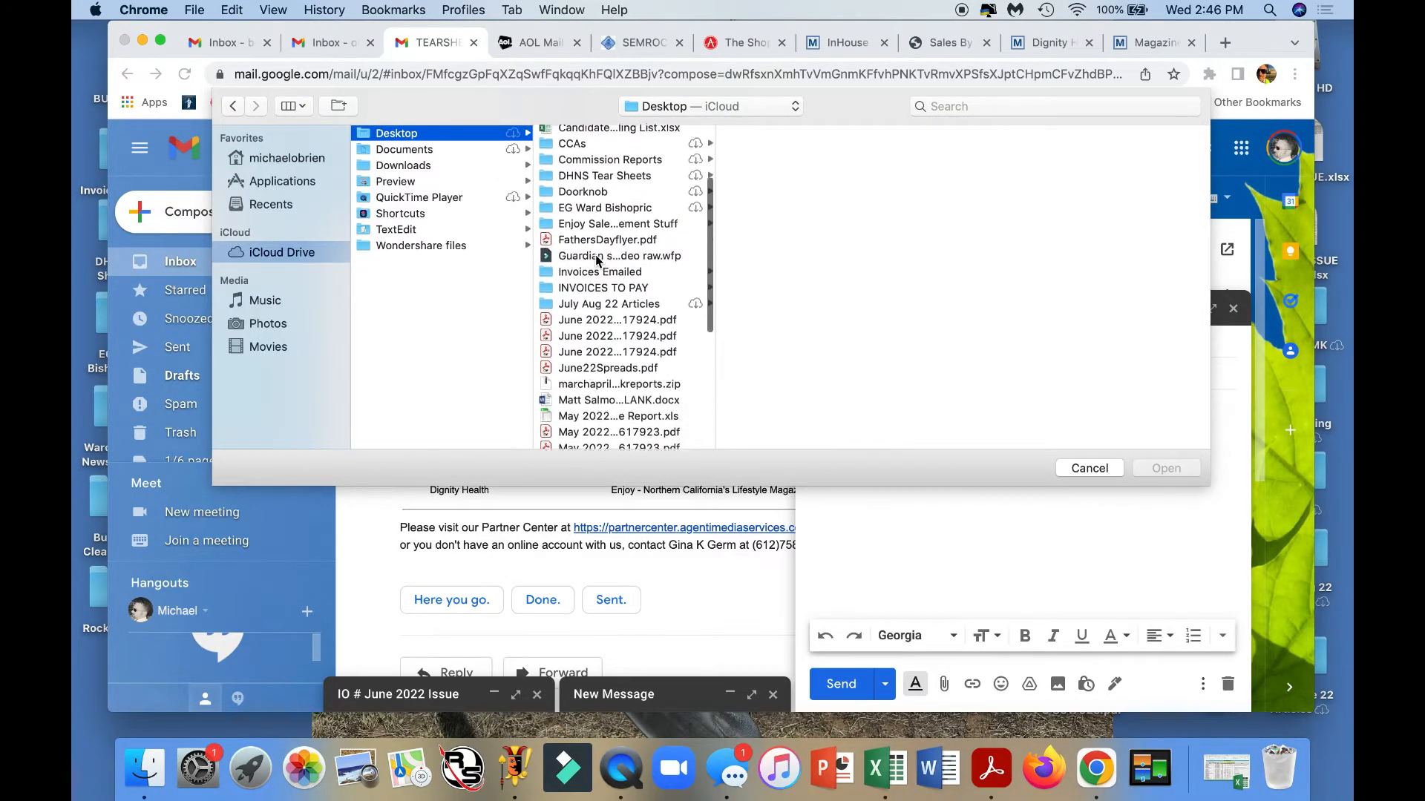
{"action": "scroll", "coordinate": [597, 259], "scroll_direction": "up", "scroll_amount": 5}
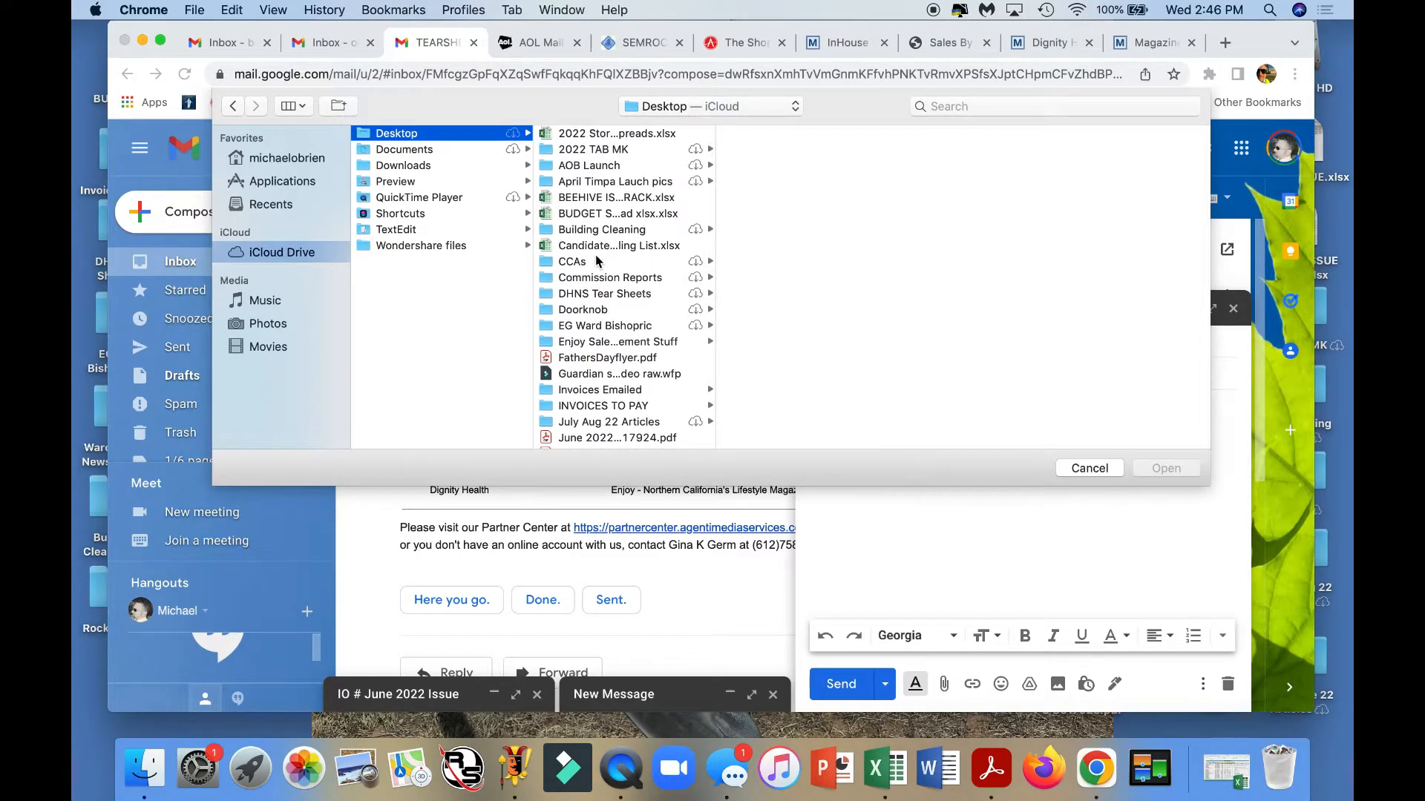
{"action": "scroll", "coordinate": [596, 255], "scroll_direction": "down", "scroll_amount": 4}
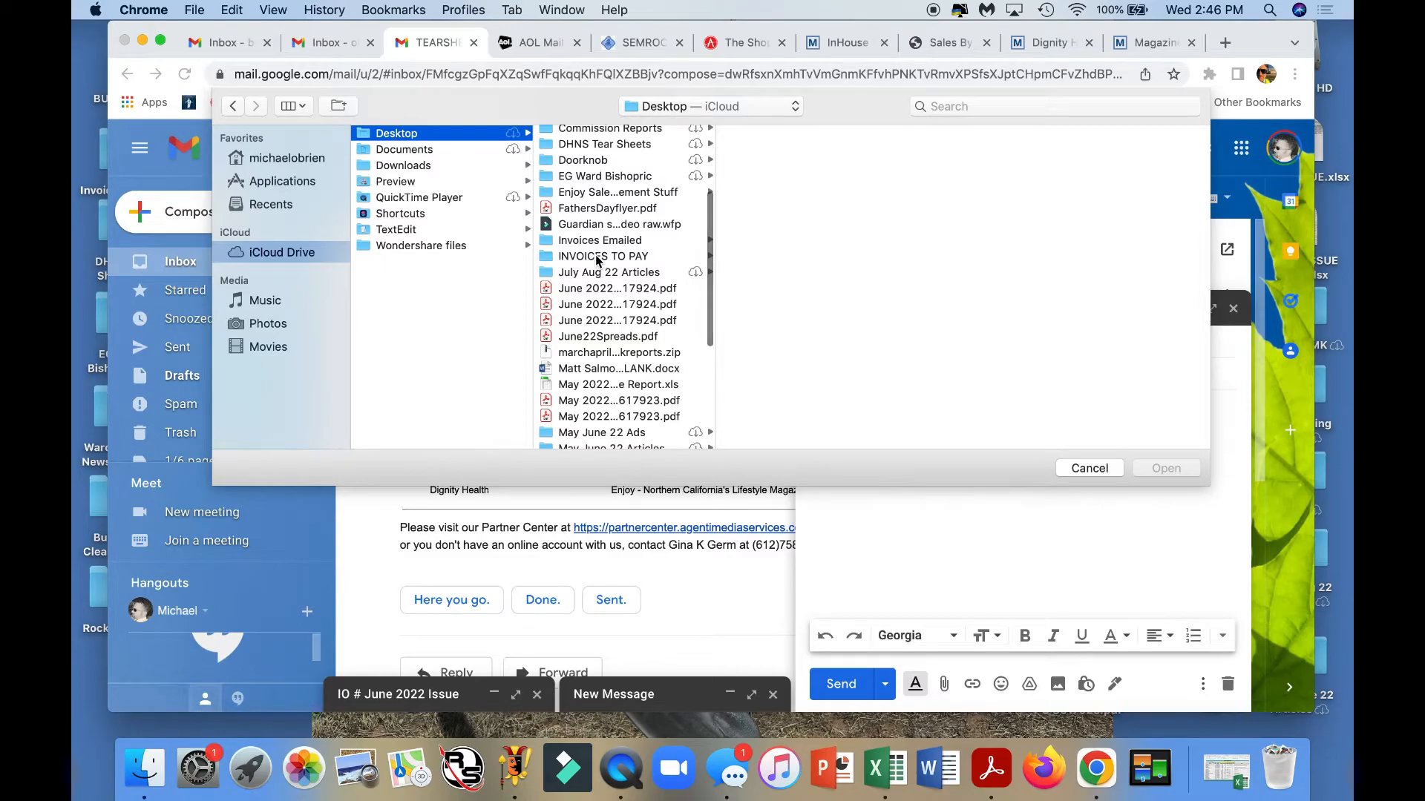
{"action": "left_click_drag", "start_coordinate": [716, 331], "coordinate": [877, 331]}
{"action": "left_click", "coordinate": [700, 305]}
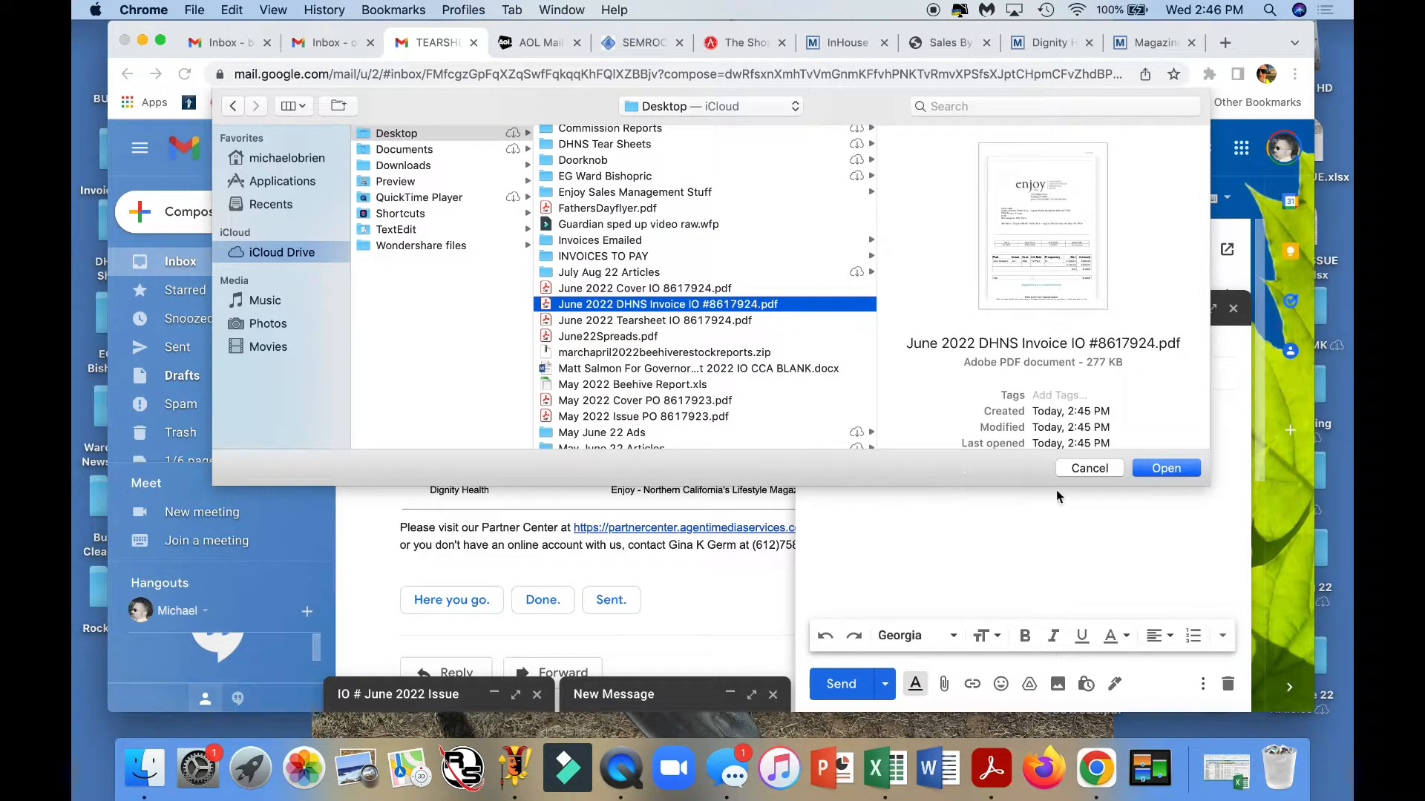
{"action": "left_click", "coordinate": [1166, 468]}
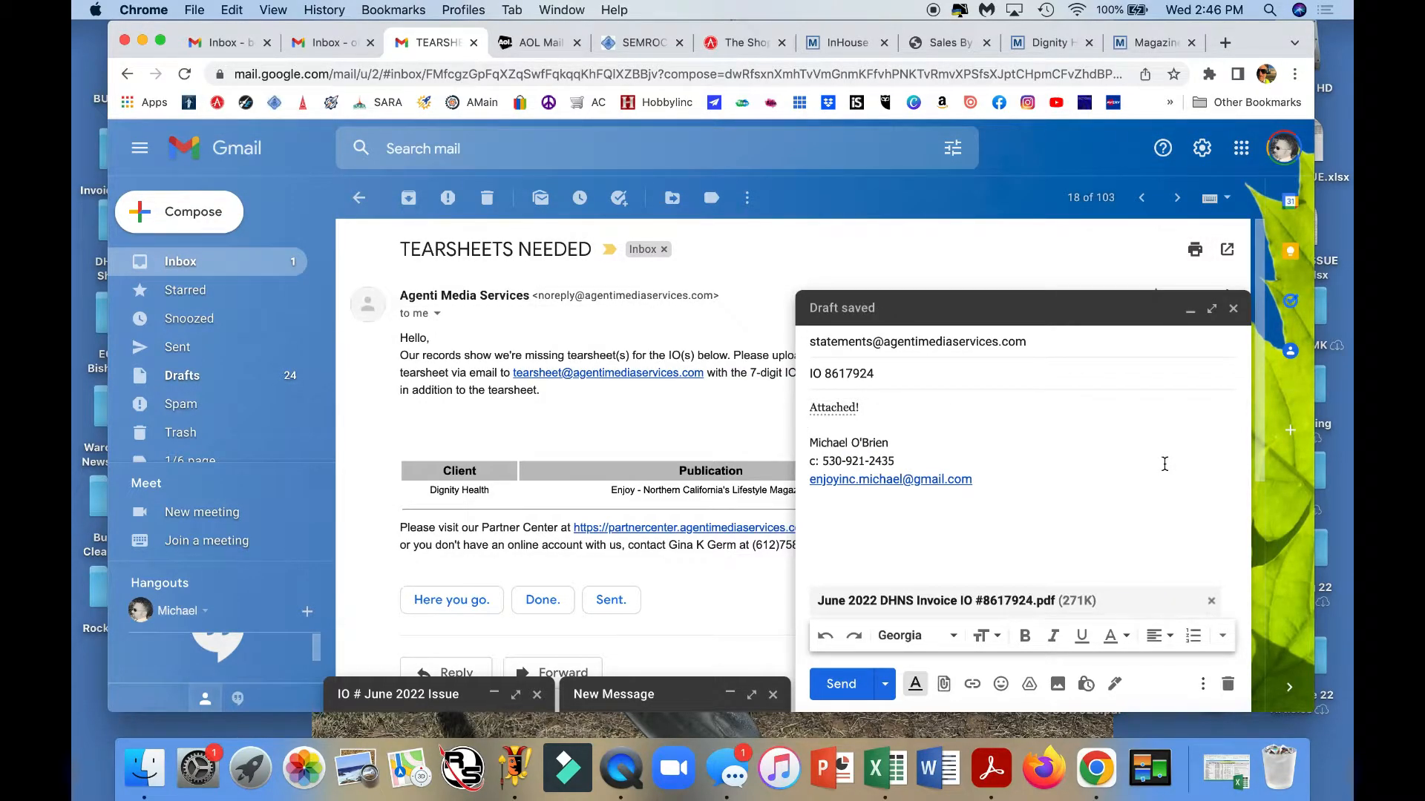
{"action": "left_click", "coordinate": [844, 683]}
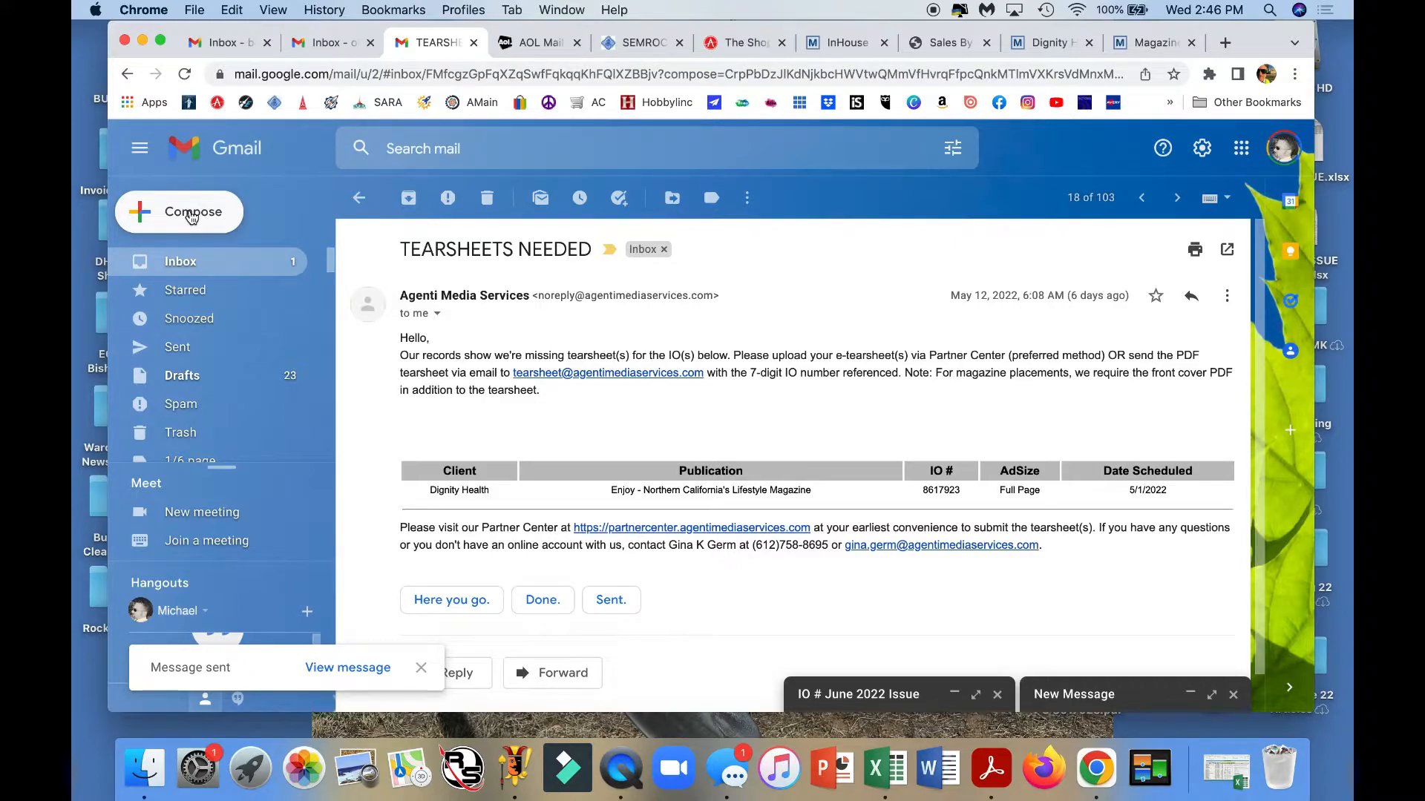
Start a new message to Agenti Media Services' tearsheet address with the subject IO, the insertion order number and "Tearsheet and Cover"
{"action": "left_click", "coordinate": [192, 217]}
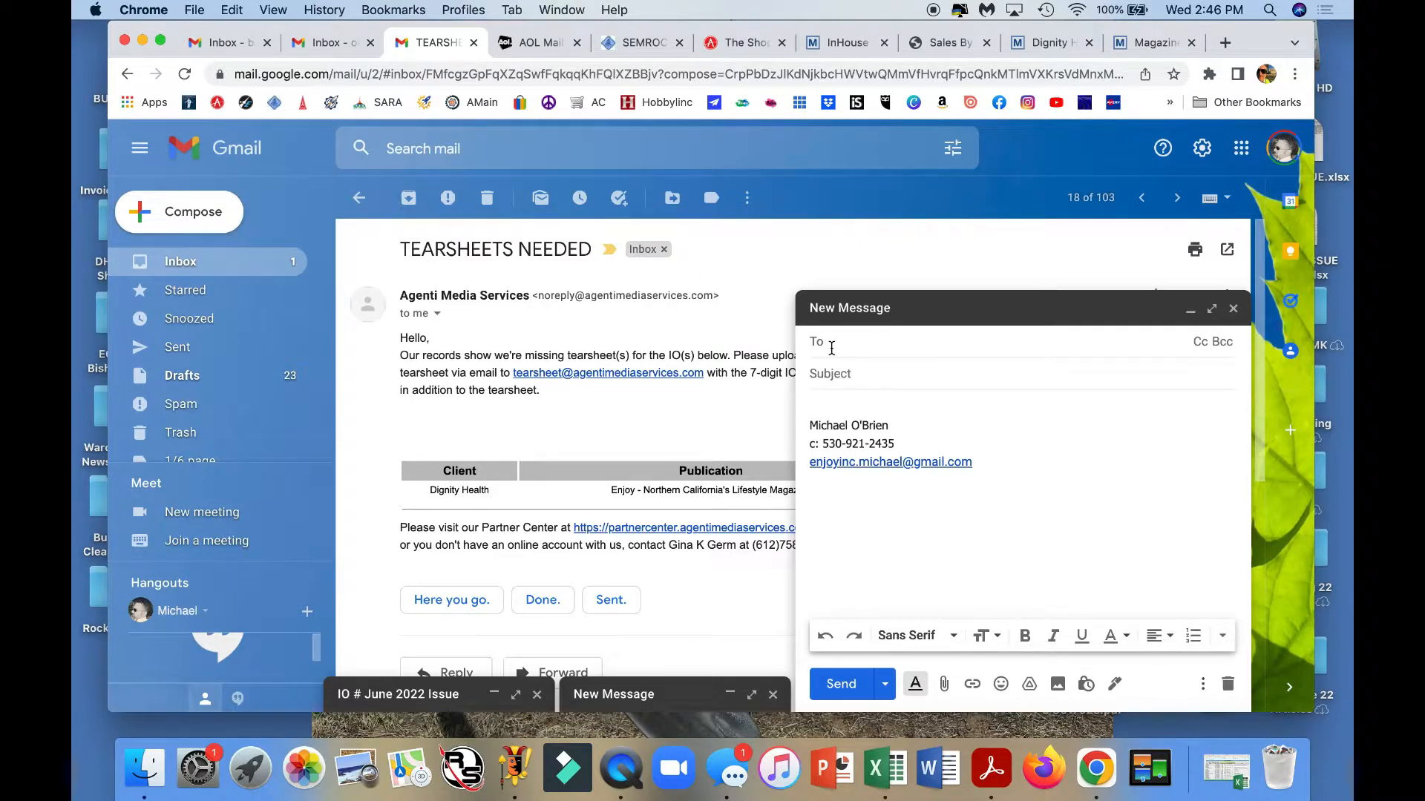
{"action": "type", "text": "tea"}
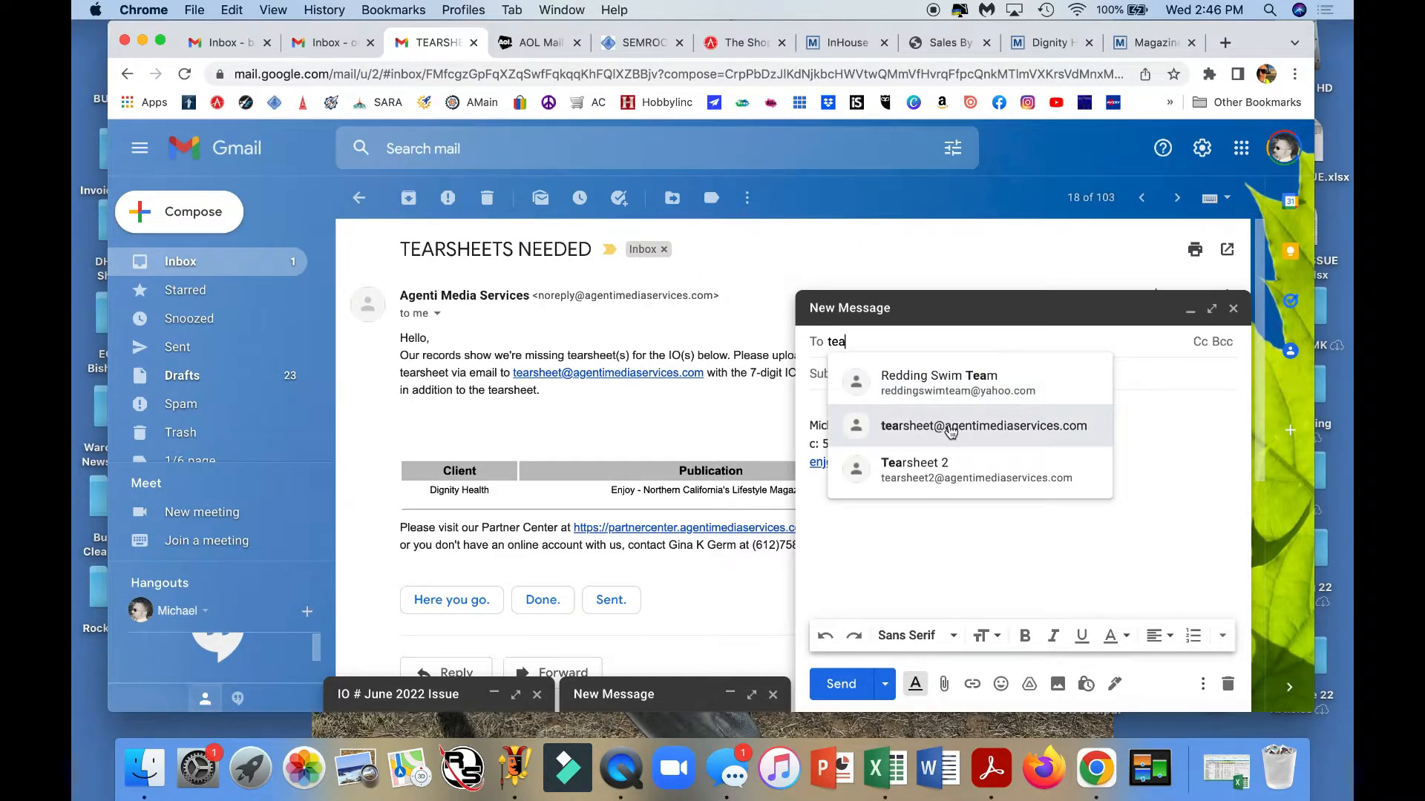
{"action": "left_click", "coordinate": [963, 427]}
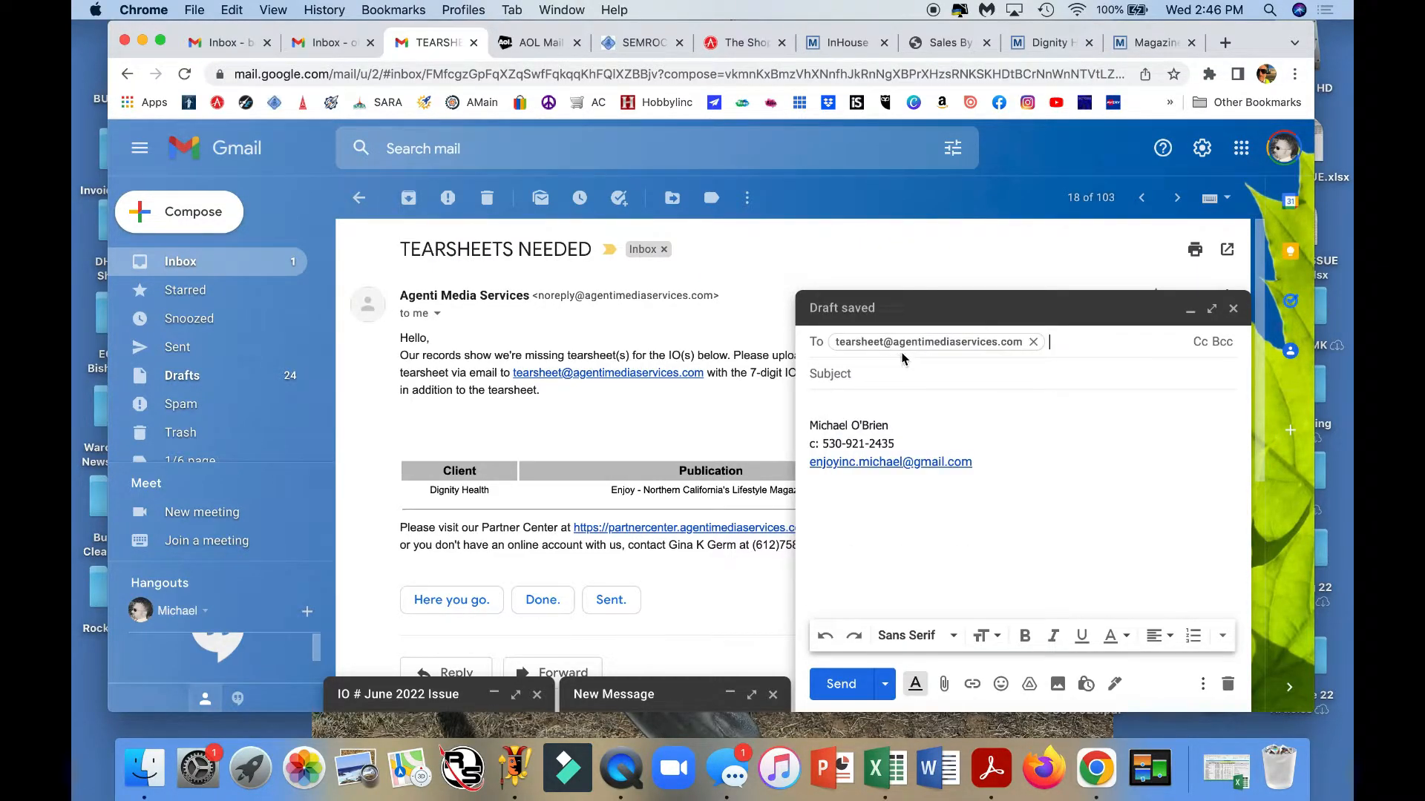
{"action": "left_click", "coordinate": [997, 374]}
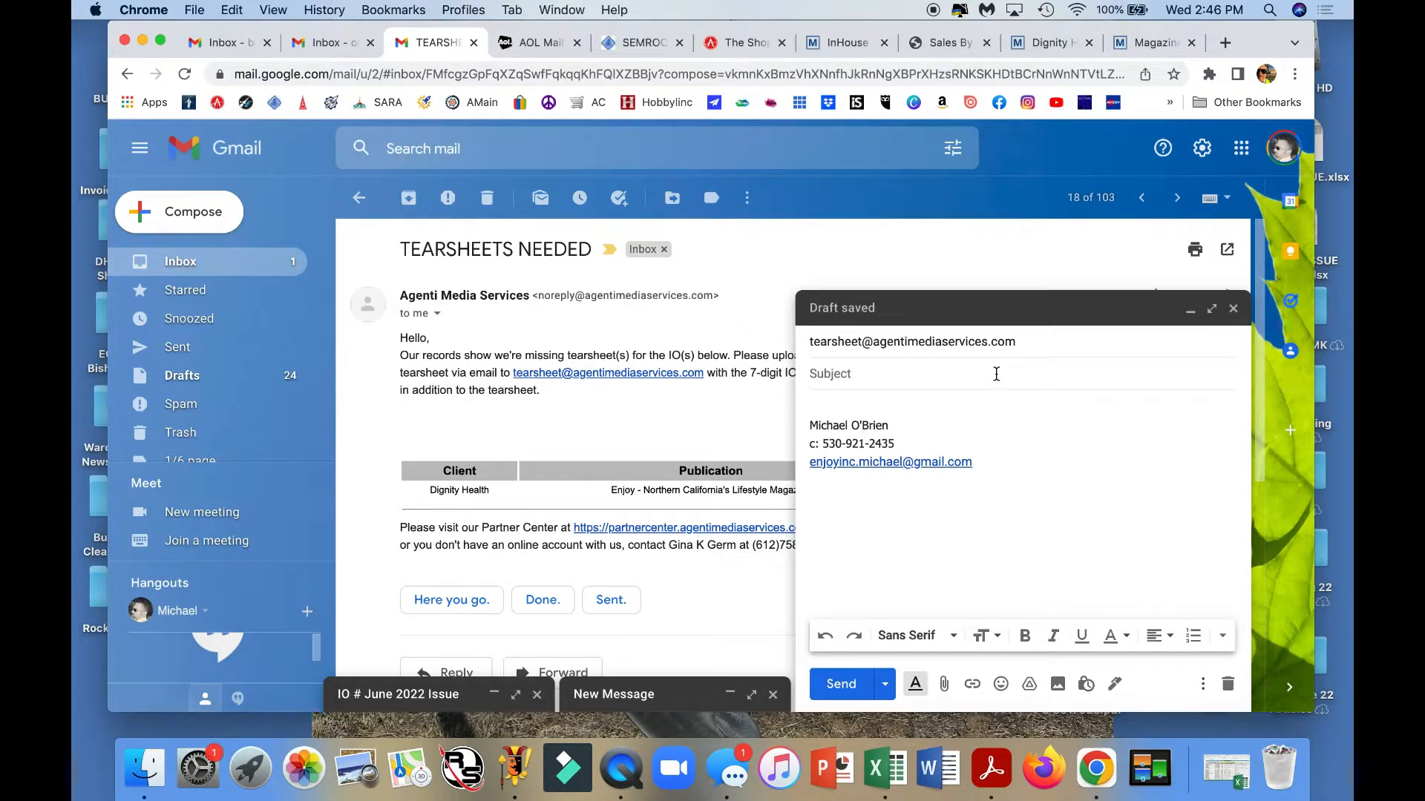
{"action": "type", "text": "IO 8617924 "}
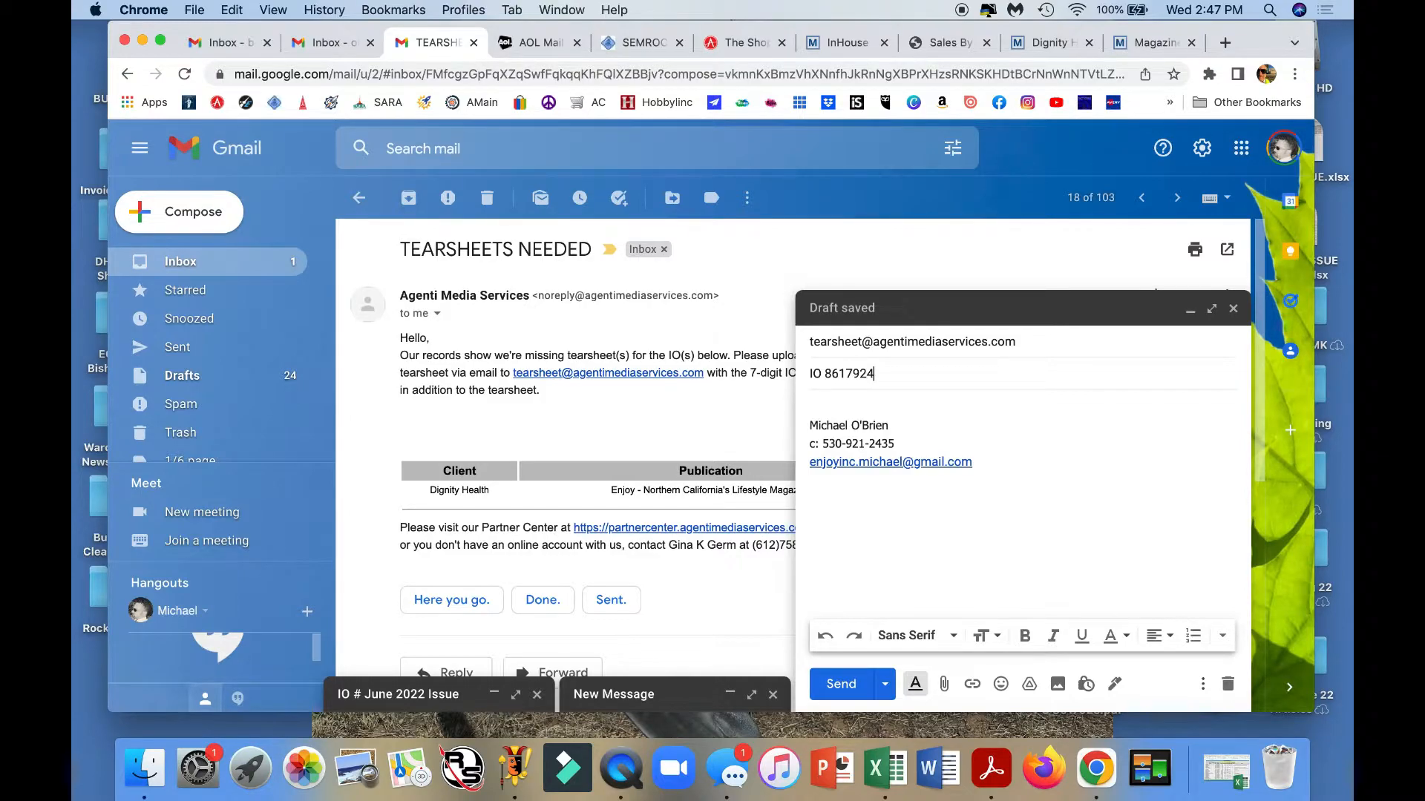
{"action": "type", "text": "Tearsheets"}
{"action": "key", "text": "BackSpace"}
{"action": "type", "text": "and Cover"}
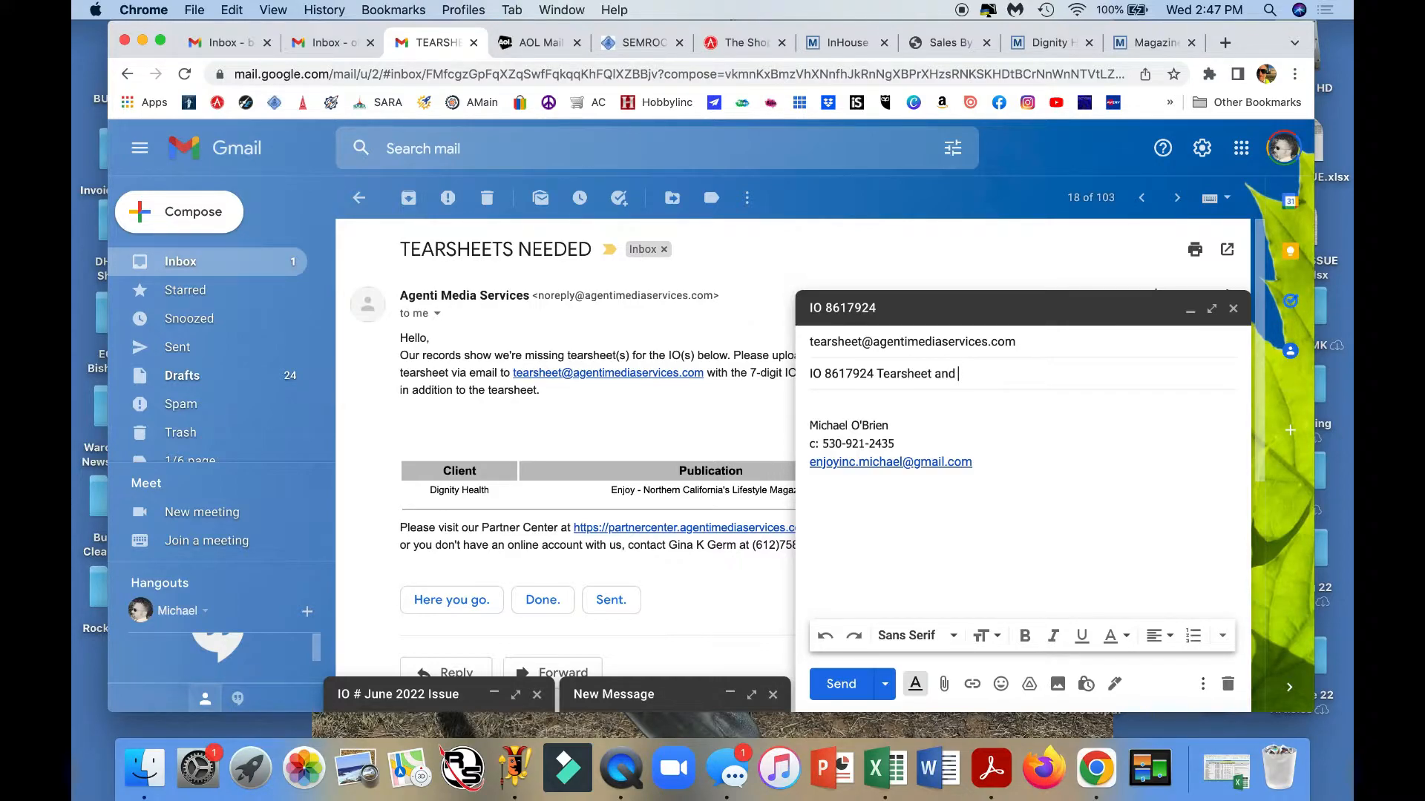
Attach the June 2022 Cover and June 2022 Tearsheet PDFs from the desktop to the message
{"action": "left_click", "coordinate": [944, 683]}
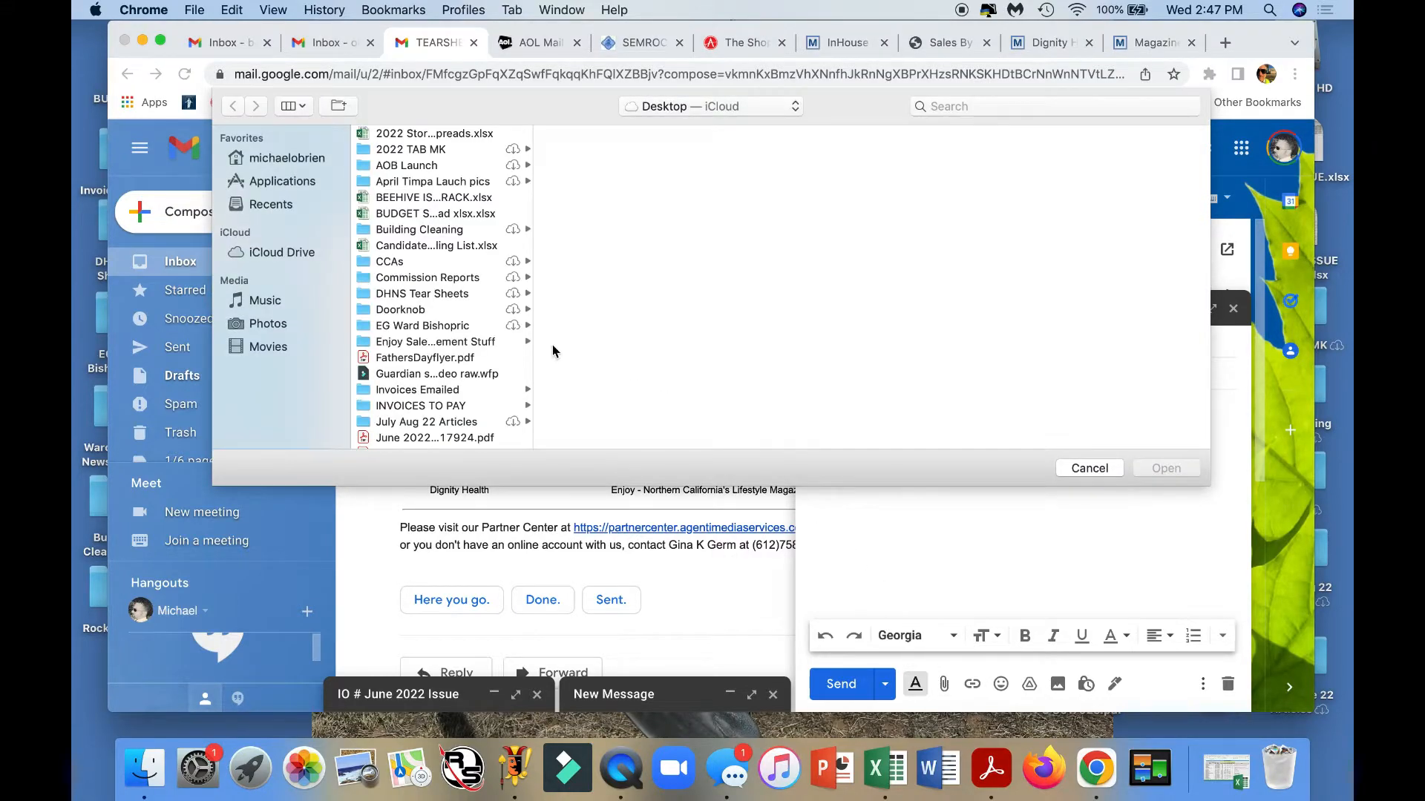
{"action": "scroll", "coordinate": [437, 308], "scroll_direction": "down", "scroll_amount": 5}
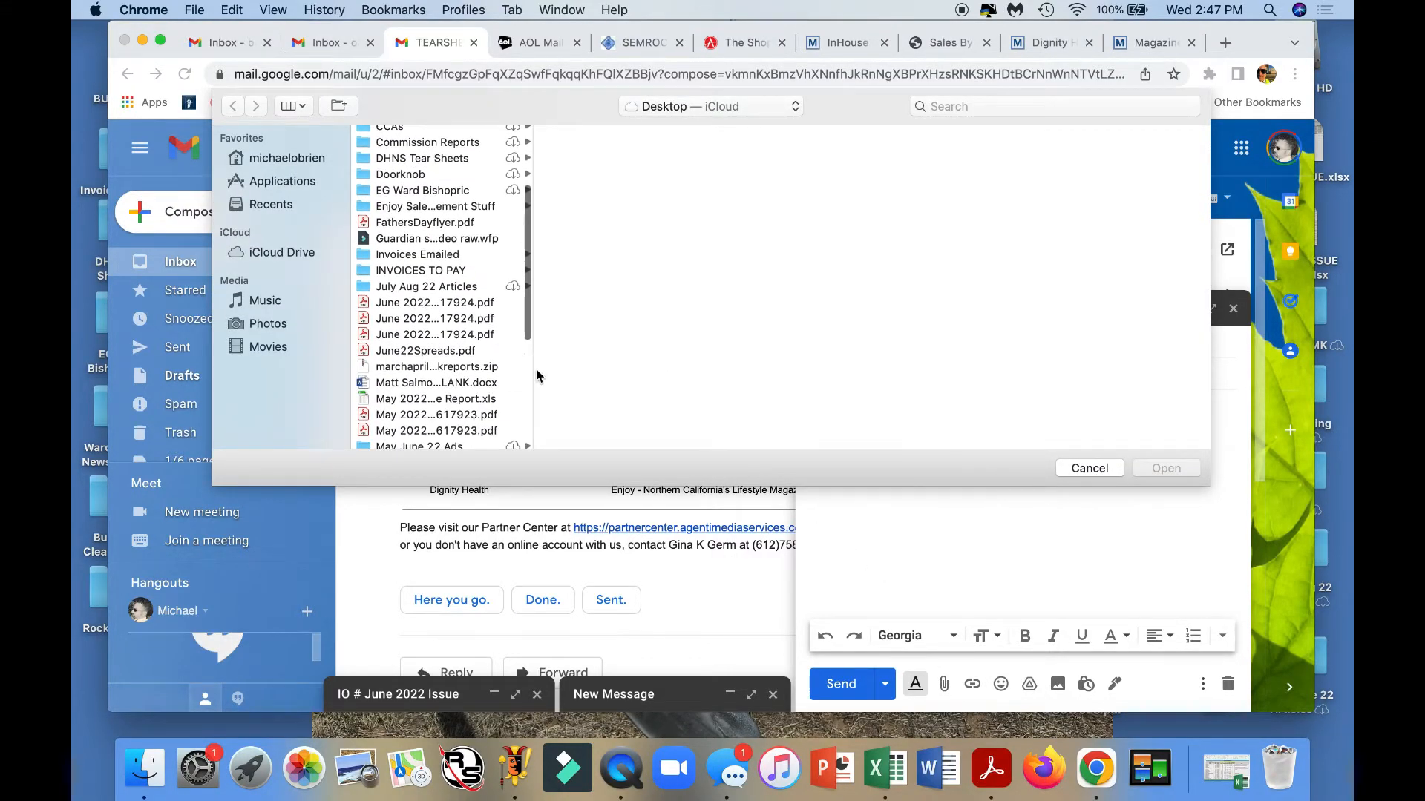
{"action": "left_click_drag", "start_coordinate": [528, 371], "coordinate": [820, 347]}
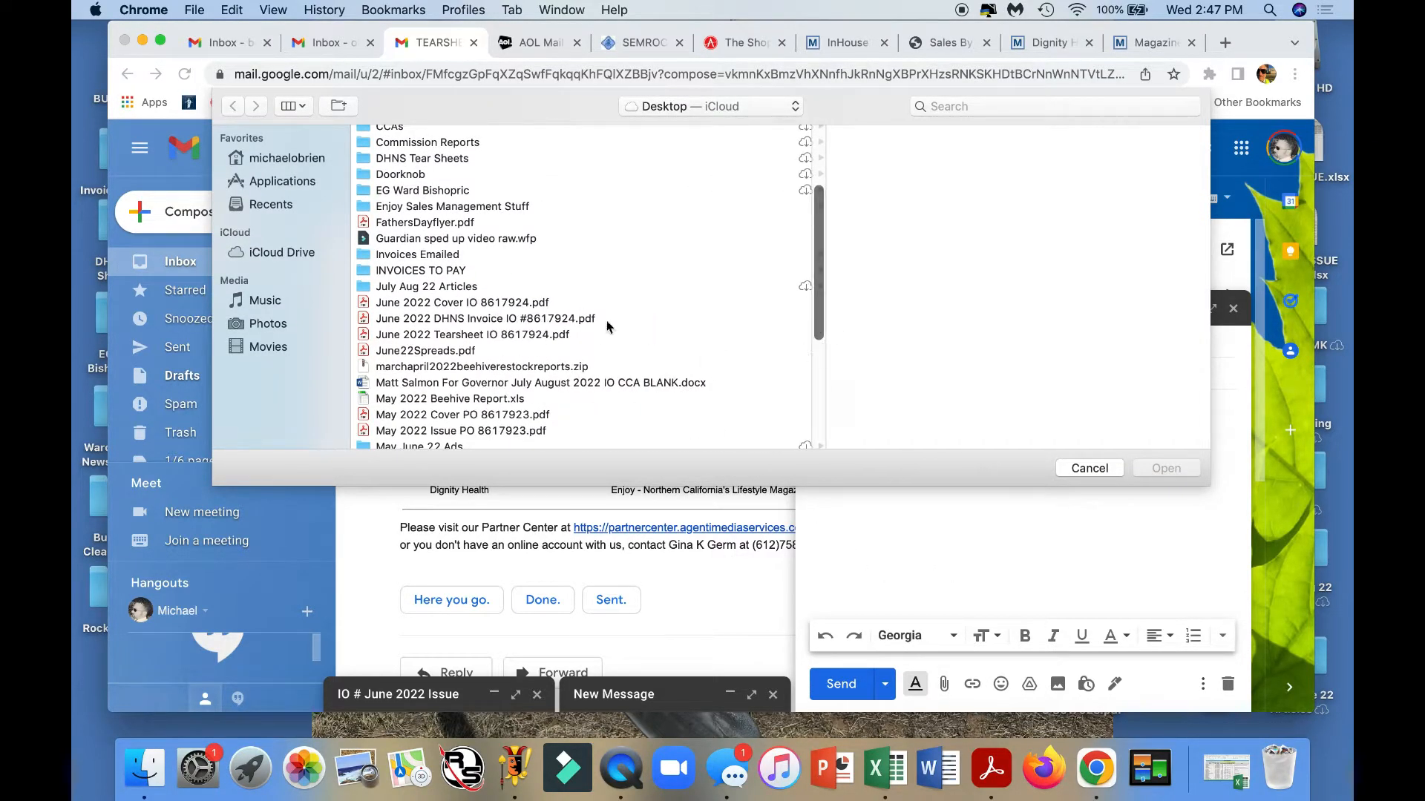
{"action": "left_click", "coordinate": [485, 302]}
{"action": "left_click", "coordinate": [486, 335]}
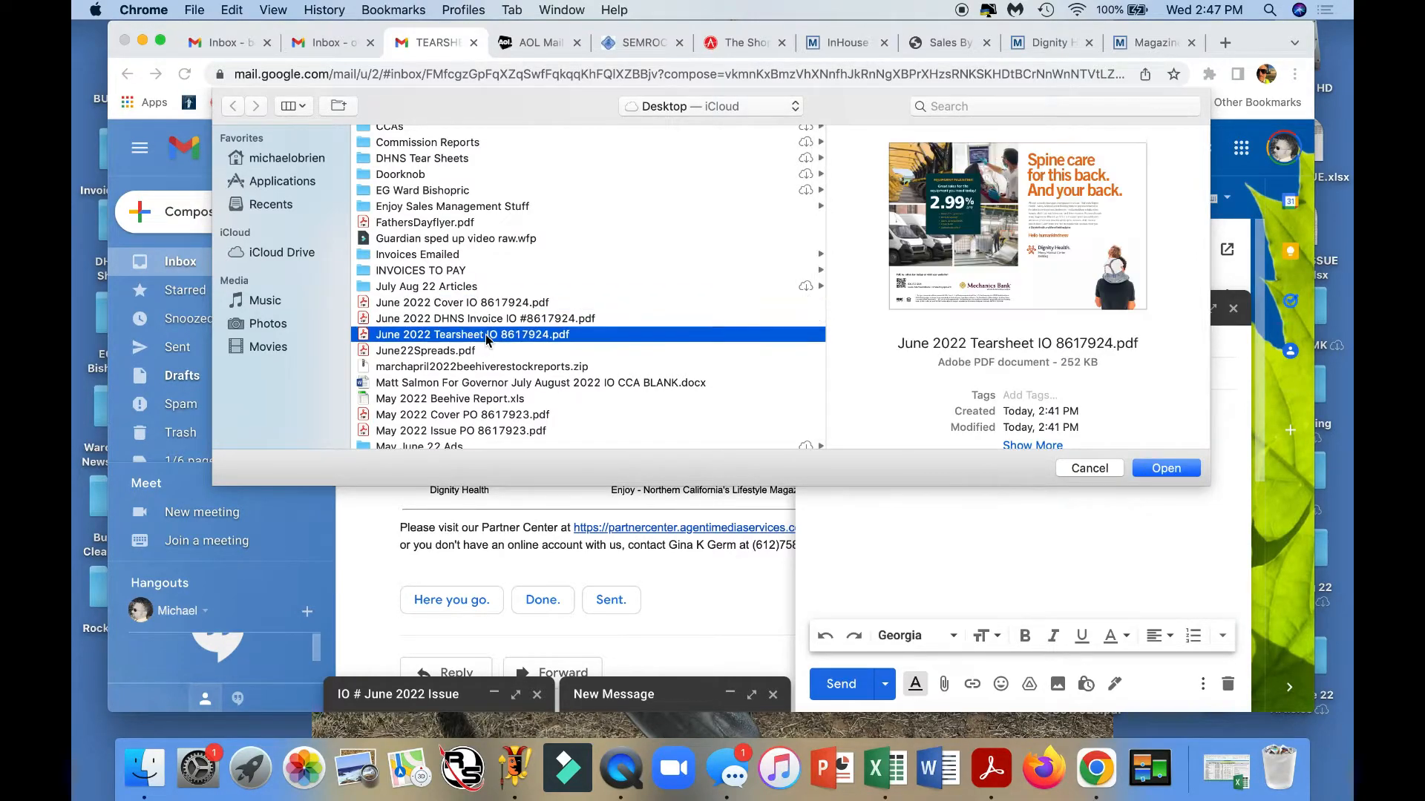
{"action": "left_click", "coordinate": [479, 304], "text": "super"}
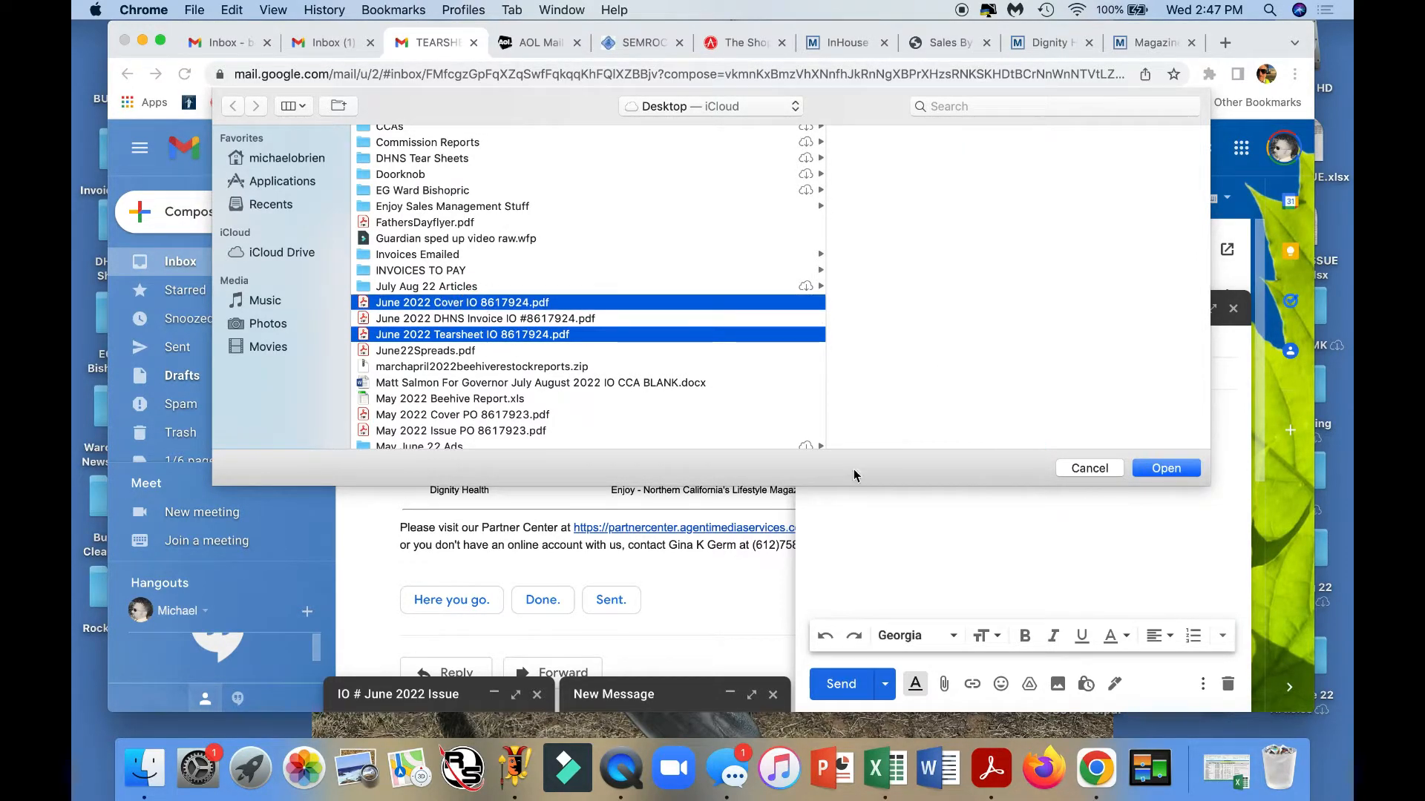
{"action": "left_click", "coordinate": [1184, 470]}
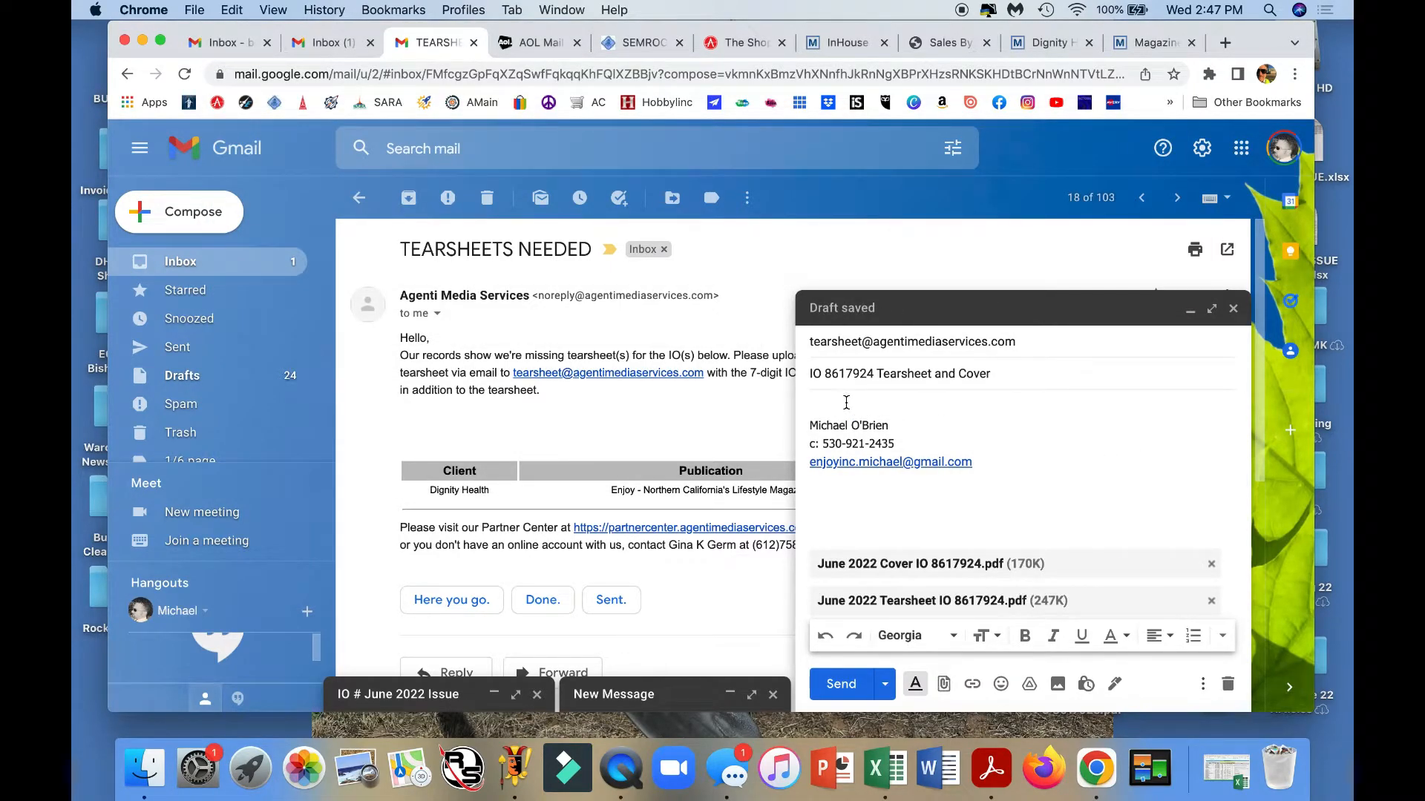
Write "Attached!" and, as a separate paragraph, "Ad placed on page #" above the signature
{"action": "type", "text": "Atta"}
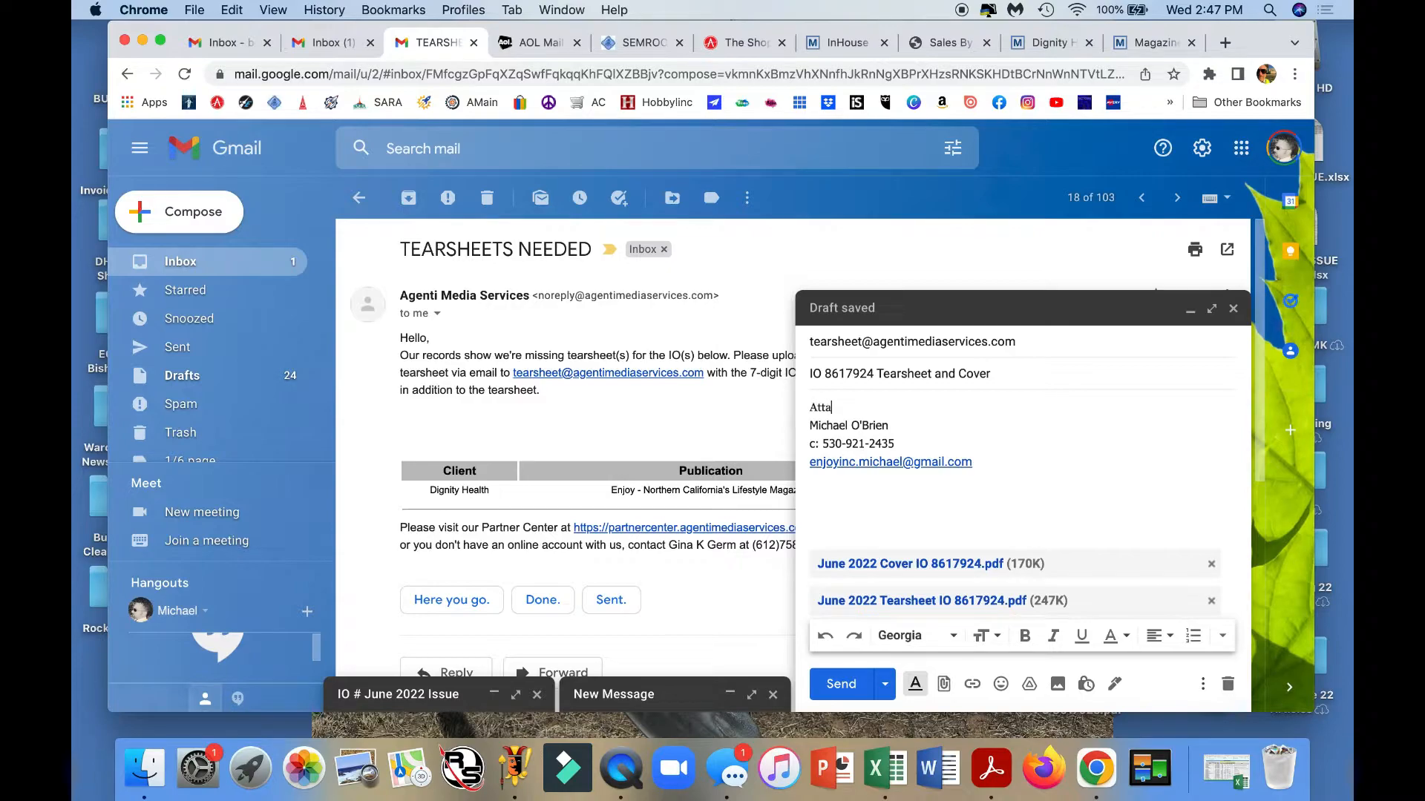
{"action": "type", "text": "ched!"}
{"action": "key", "text": "Return"}
{"action": "key", "text": "Return"}
{"action": "type", "text": "Ad"}
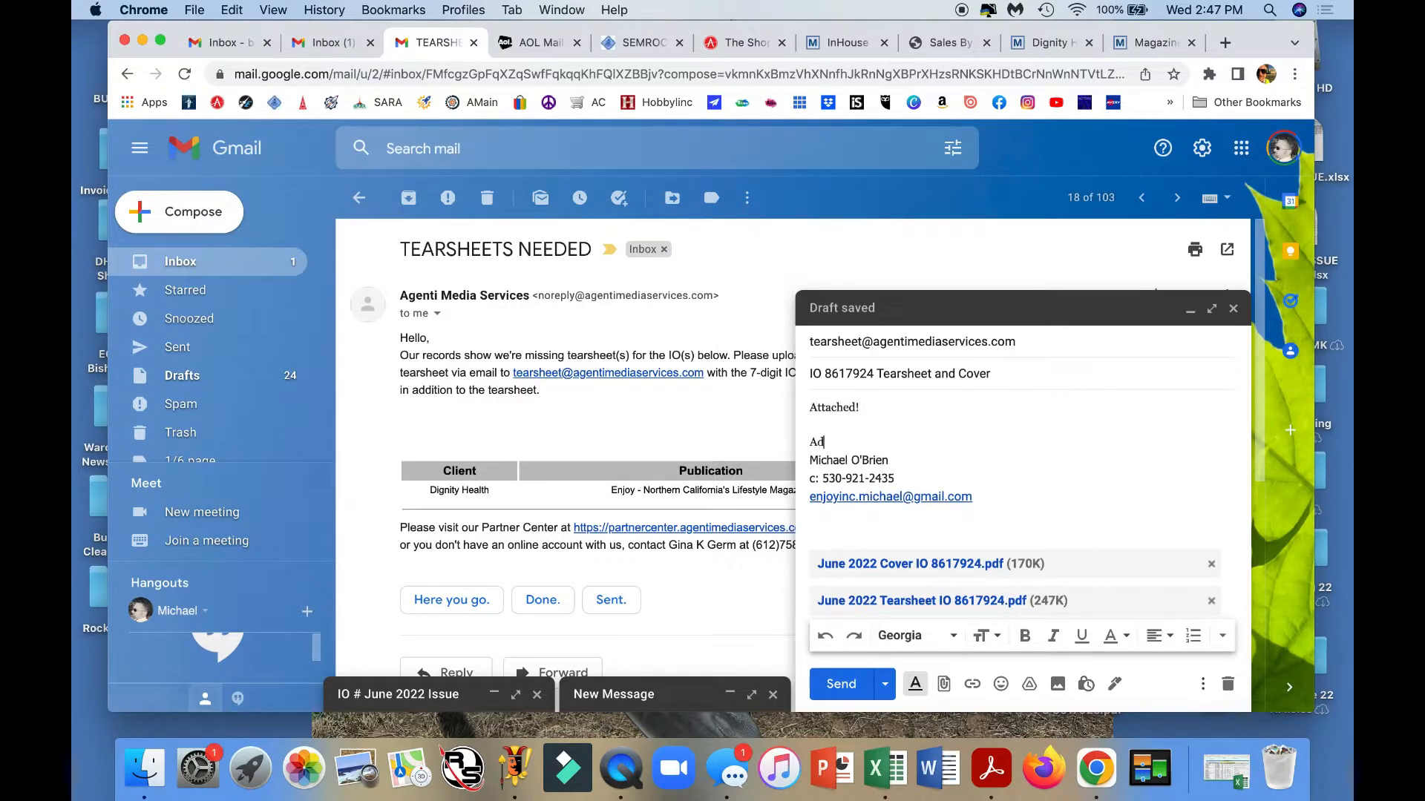
{"action": "type", "text": " pla"}
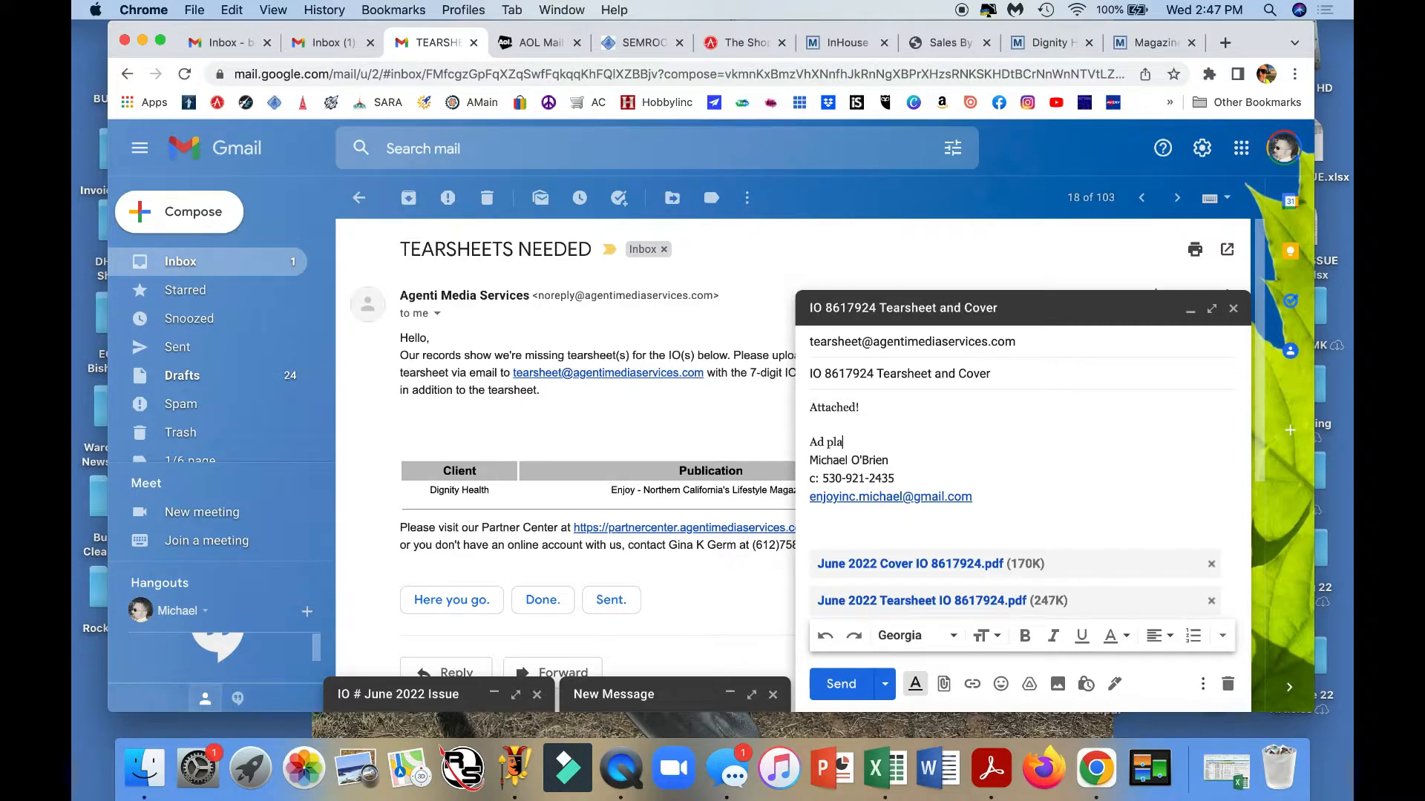
{"action": "type", "text": "ced on page #"}
{"action": "key", "text": "Return"}
{"action": "key", "text": "Return"}
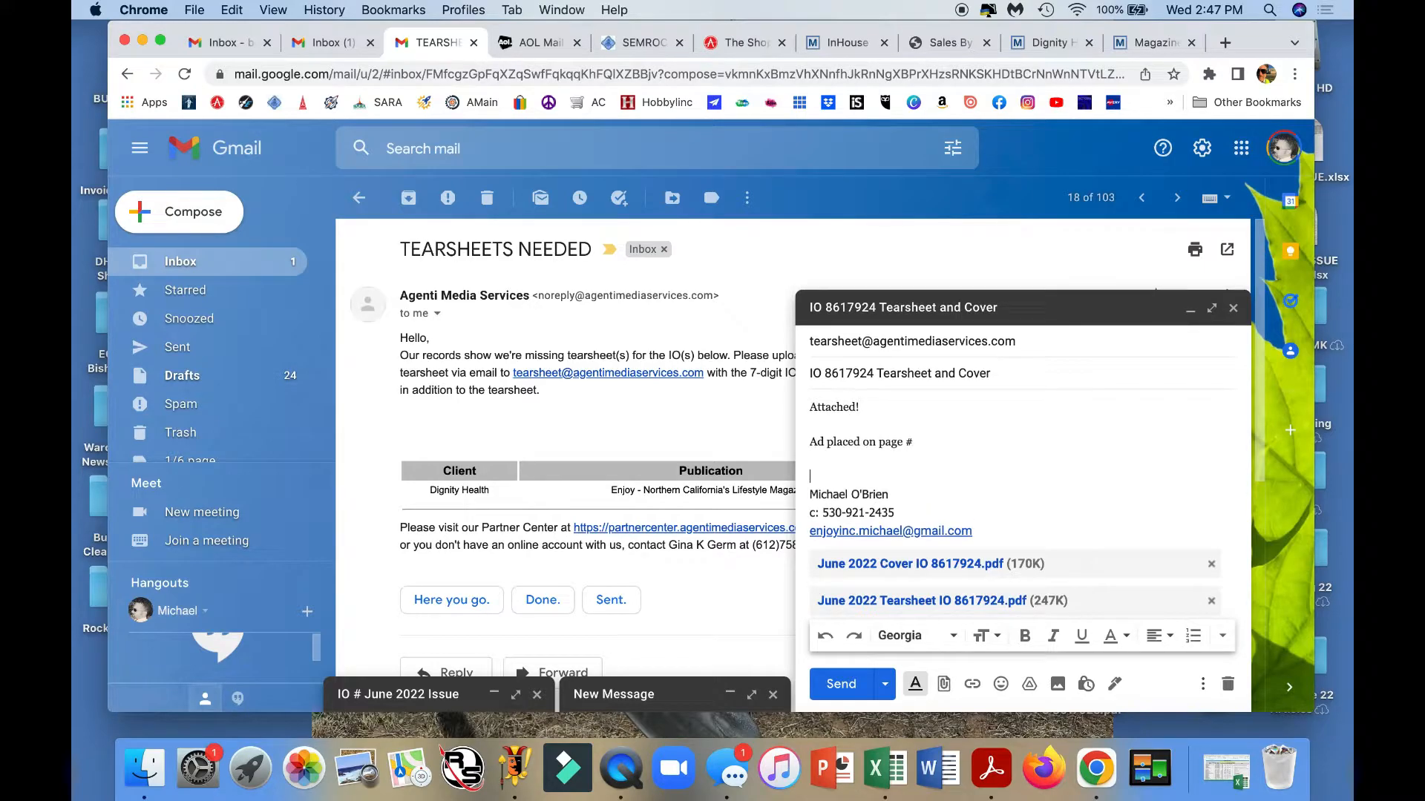
Switch to Acrobat and count through the June22Spreads.pdf pages from the cover to find the Dignity Health ad's page number
{"action": "left_click", "coordinate": [992, 772]}
{"action": "mouse_move", "coordinate": [668, 419]}
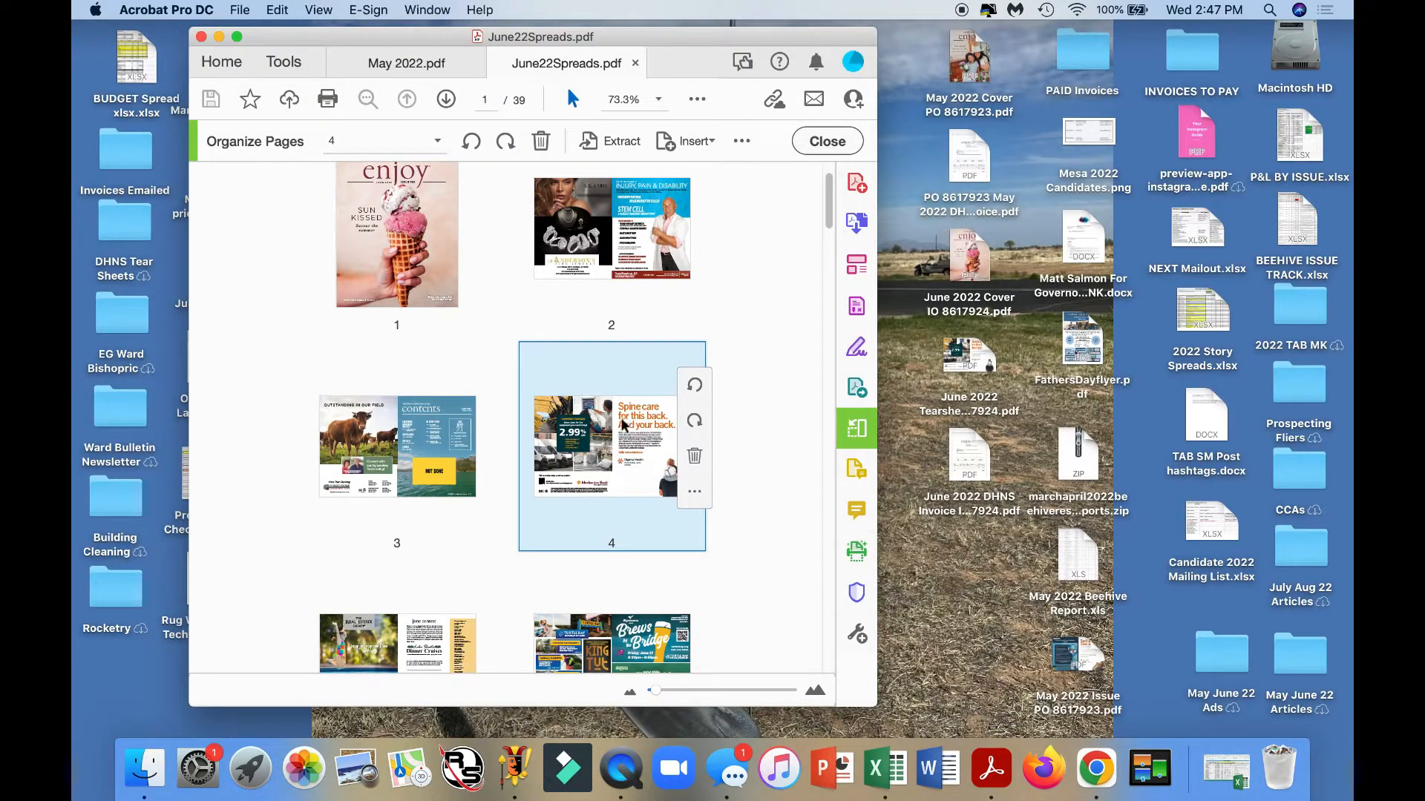
{"action": "mouse_move", "coordinate": [436, 225]}
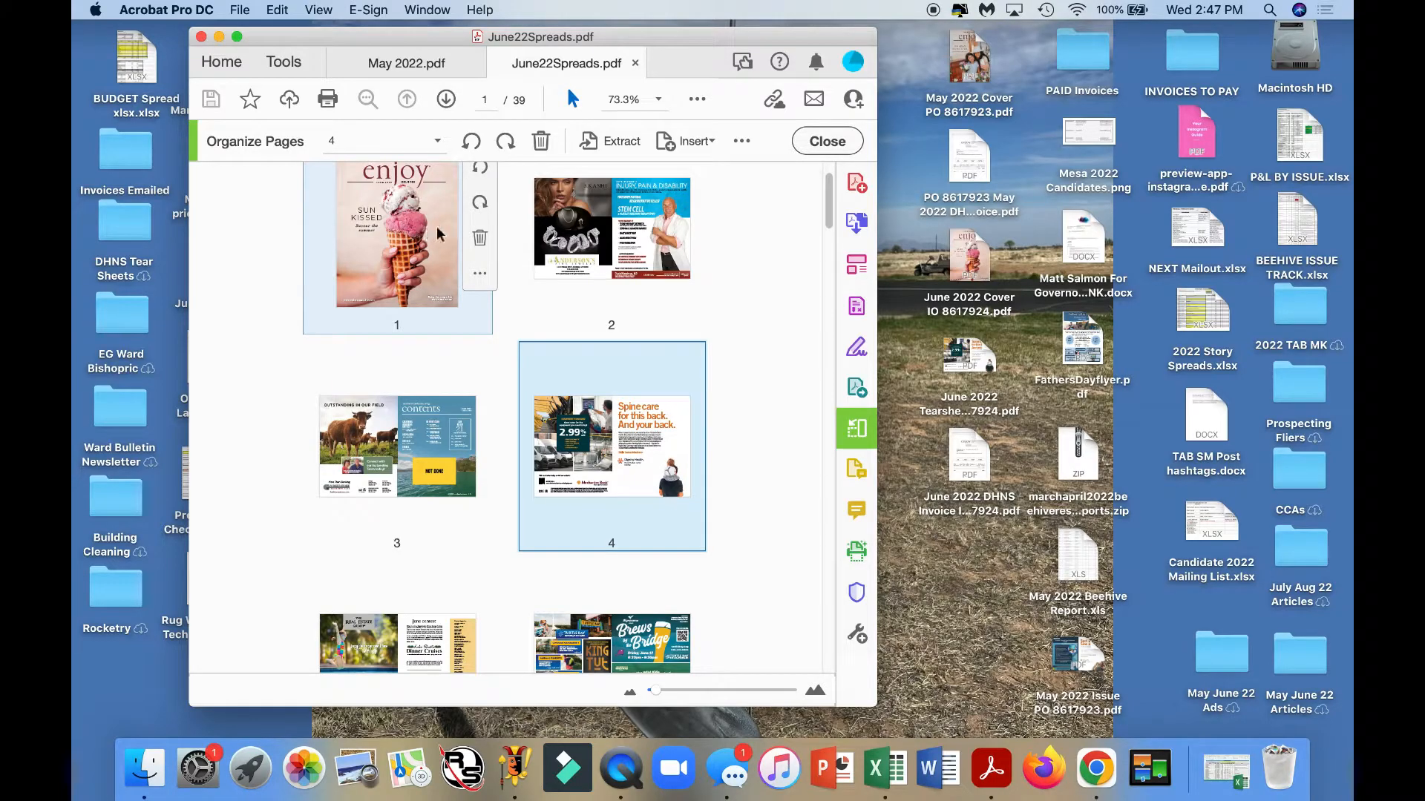
{"action": "mouse_move", "coordinate": [428, 421]}
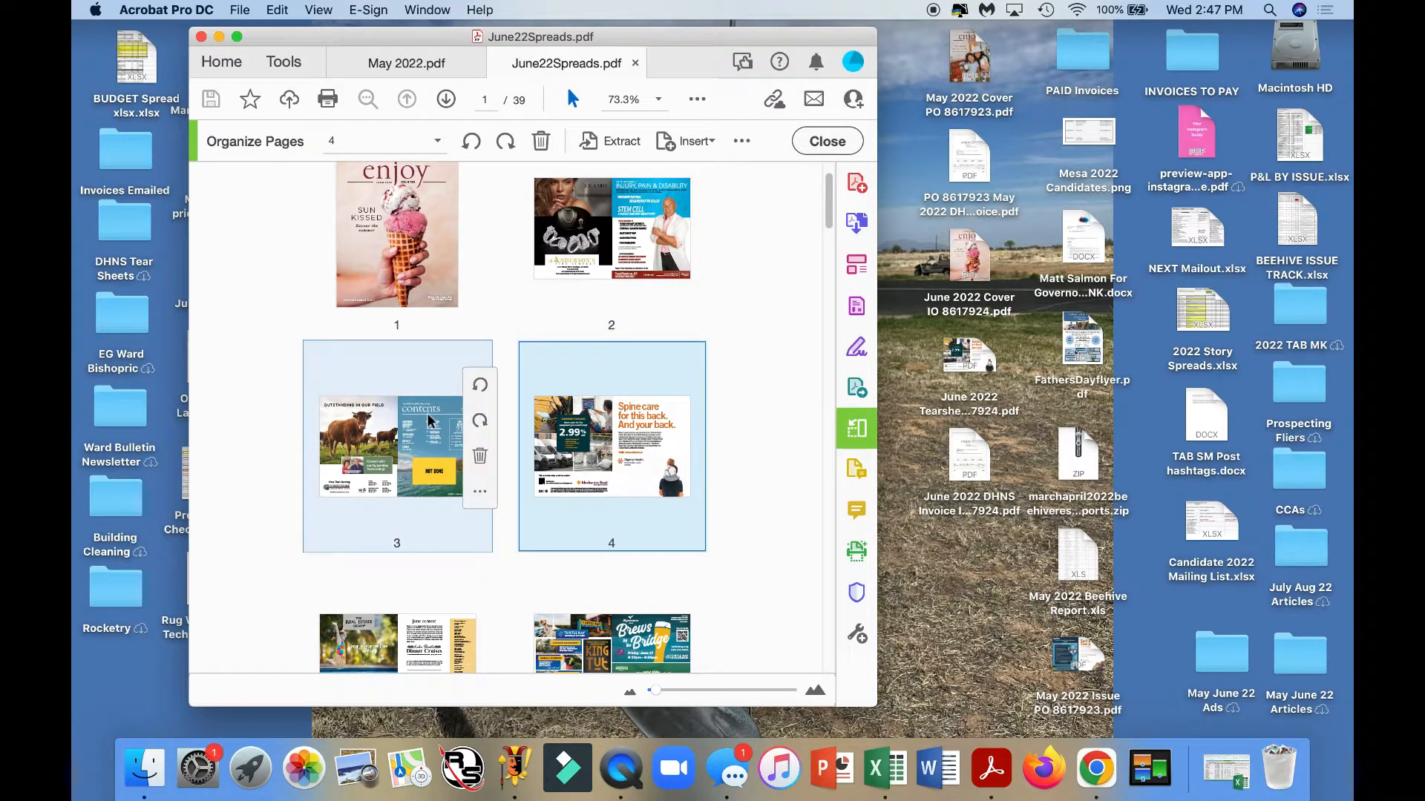
{"action": "mouse_move", "coordinate": [601, 446]}
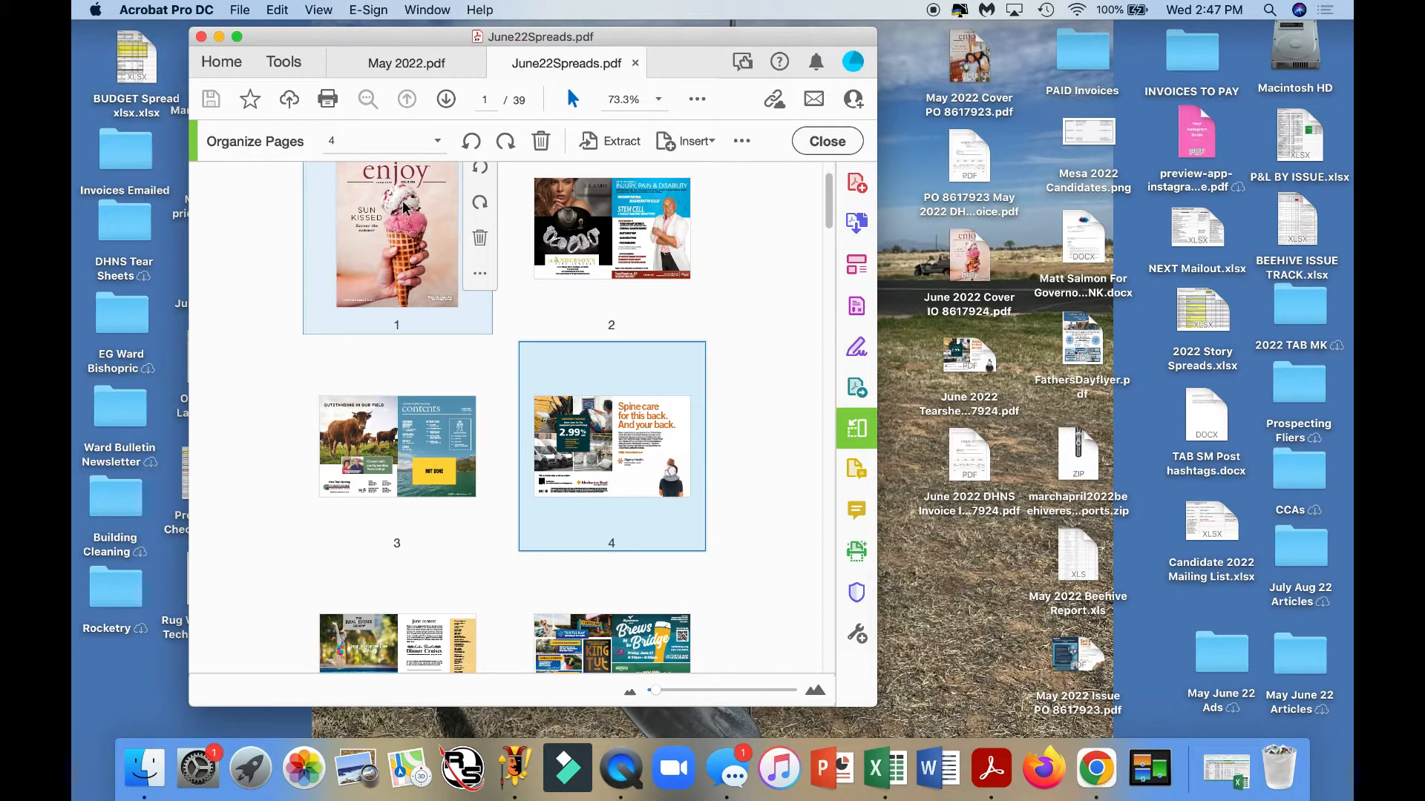
{"action": "mouse_move", "coordinate": [568, 206]}
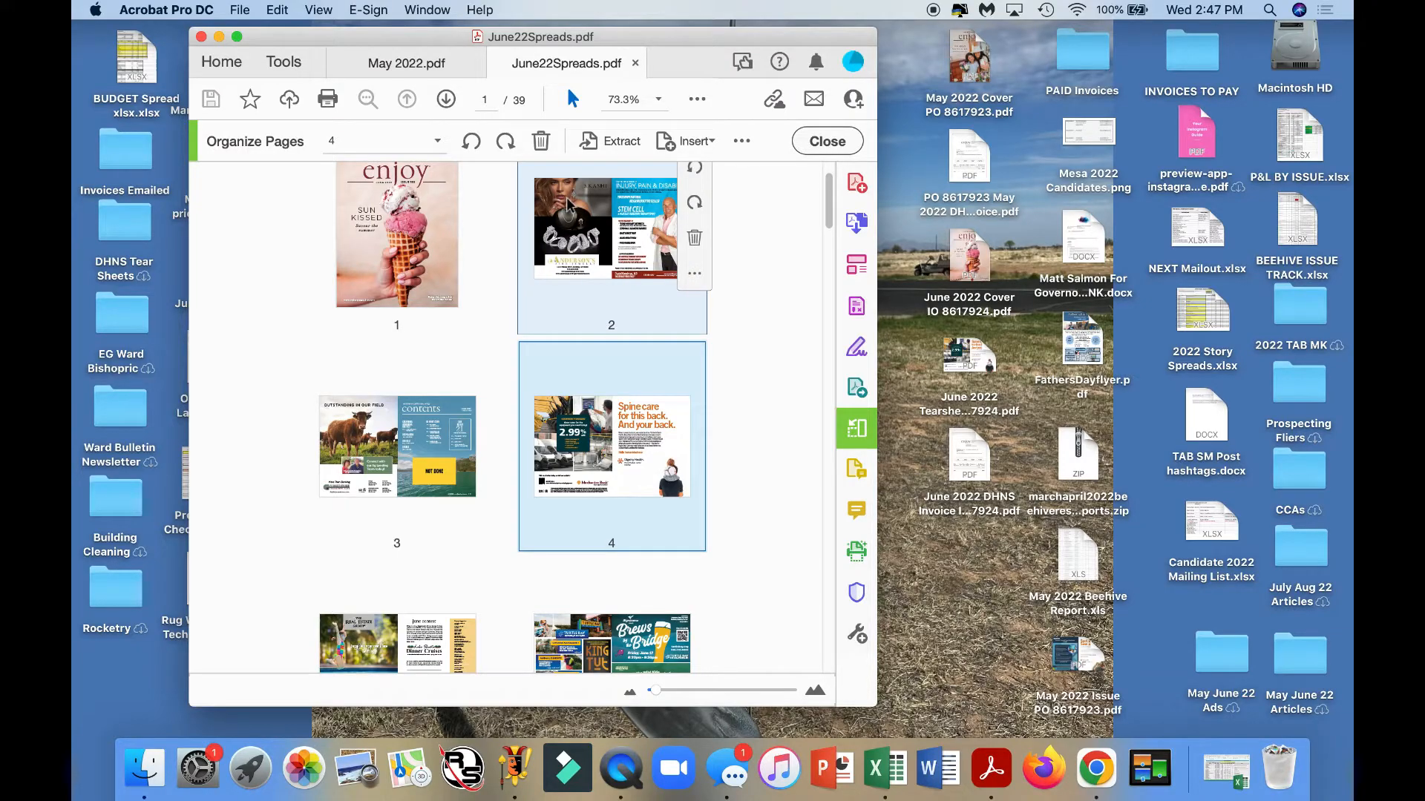
{"action": "mouse_move", "coordinate": [385, 429]}
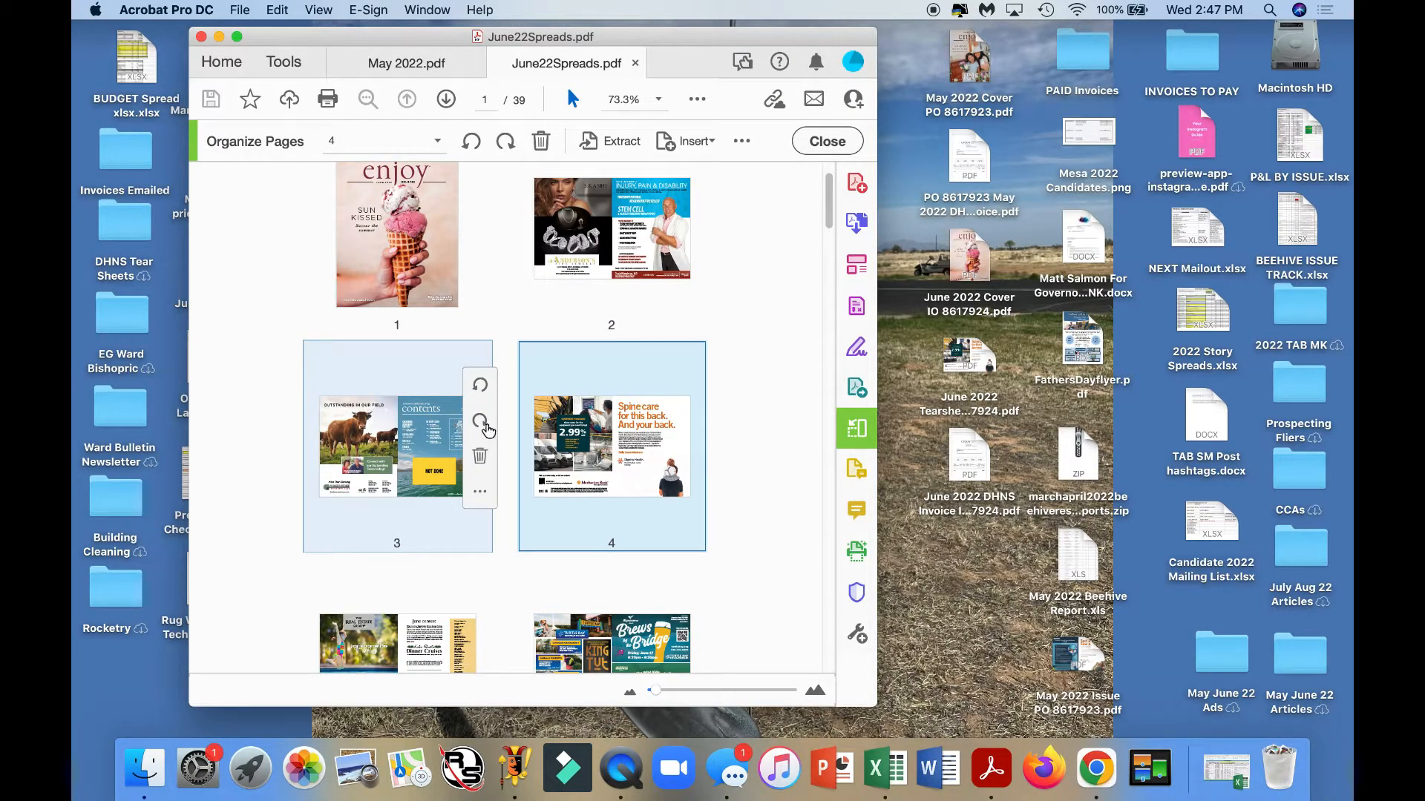
{"action": "left_click_drag", "start_coordinate": [572, 430], "coordinate": [1017, 789]}
Return to the Gmail draft in Chrome, complete the ad's page number as 7, add the sender's initials and send the message
{"action": "left_click", "coordinate": [1095, 767]}
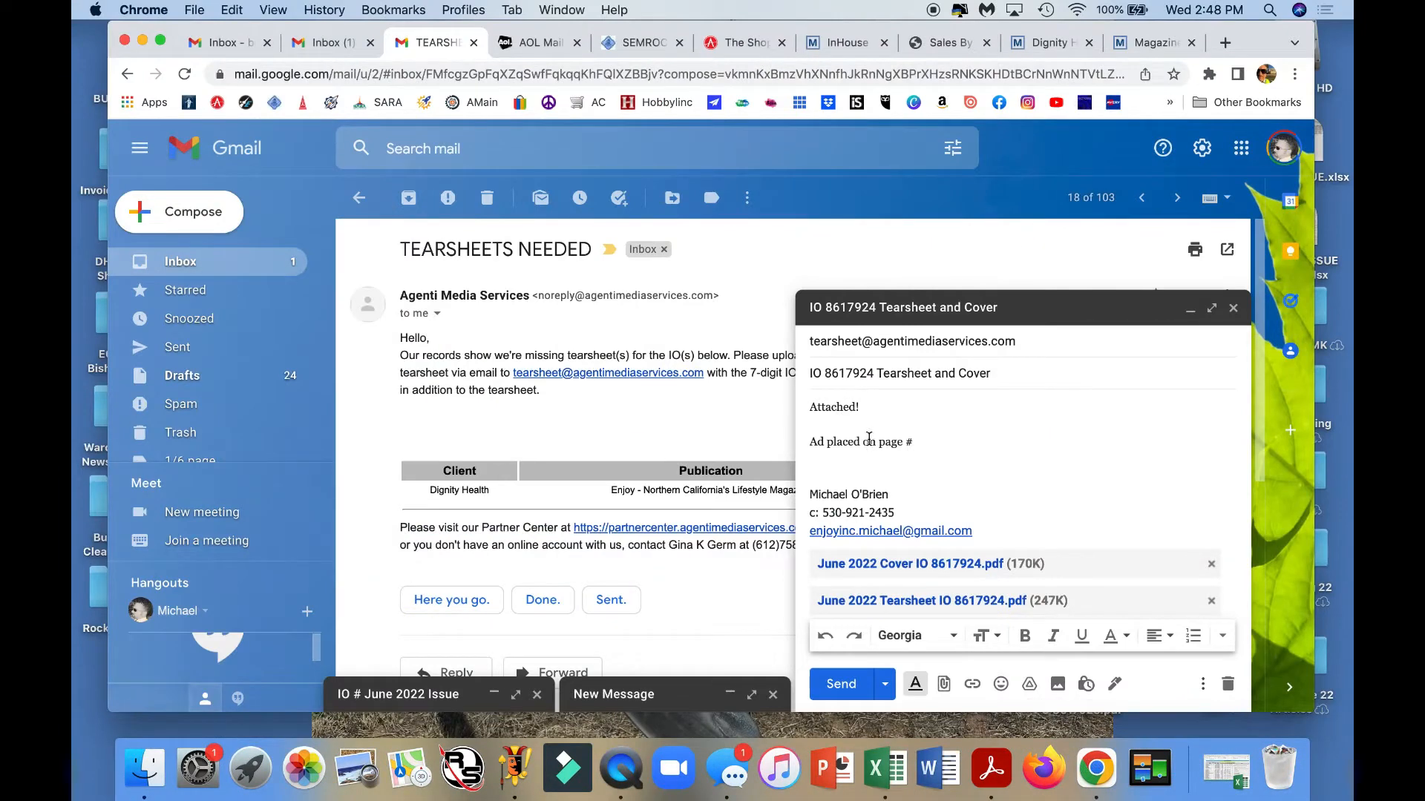
{"action": "left_click", "coordinate": [939, 448]}
{"action": "type", "text": "7"}
{"action": "key", "text": "Return"}
{"action": "key", "text": "Return"}
{"action": "type", "text": "MOB"}
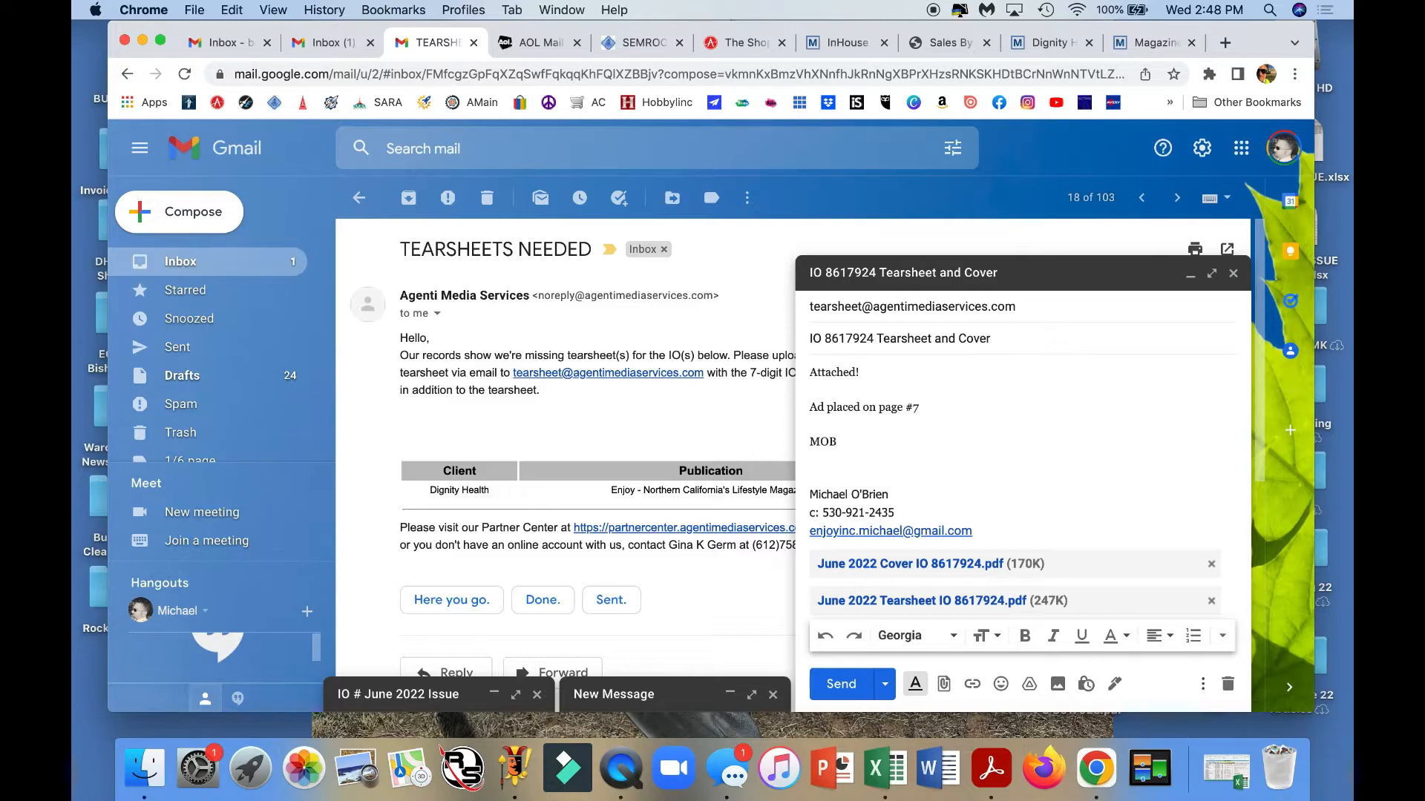
{"action": "left_click", "coordinate": [837, 684]}
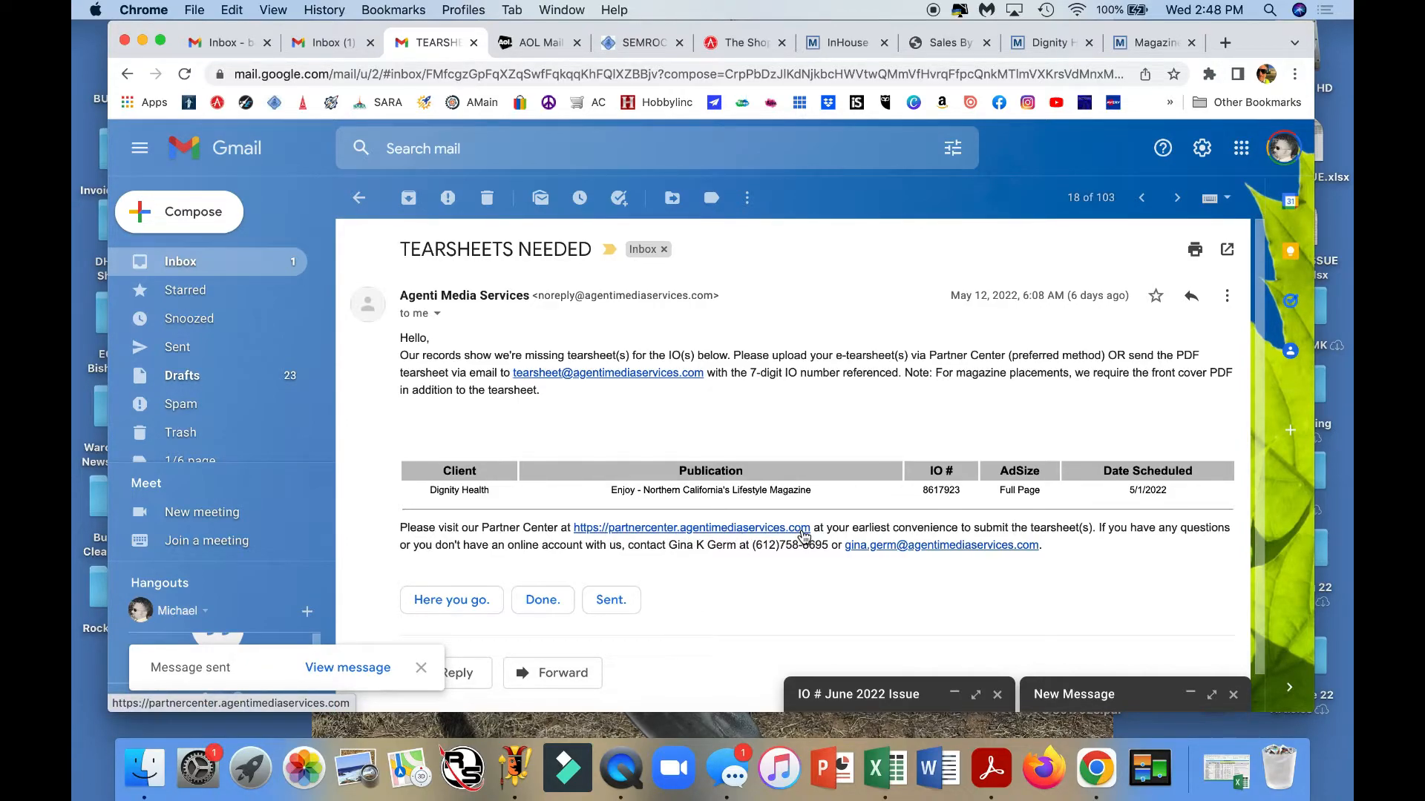
Open the Agenti Partner Center from the tearsheet email's link and log in with the prefilled account credentials
{"action": "left_click", "coordinate": [709, 529]}
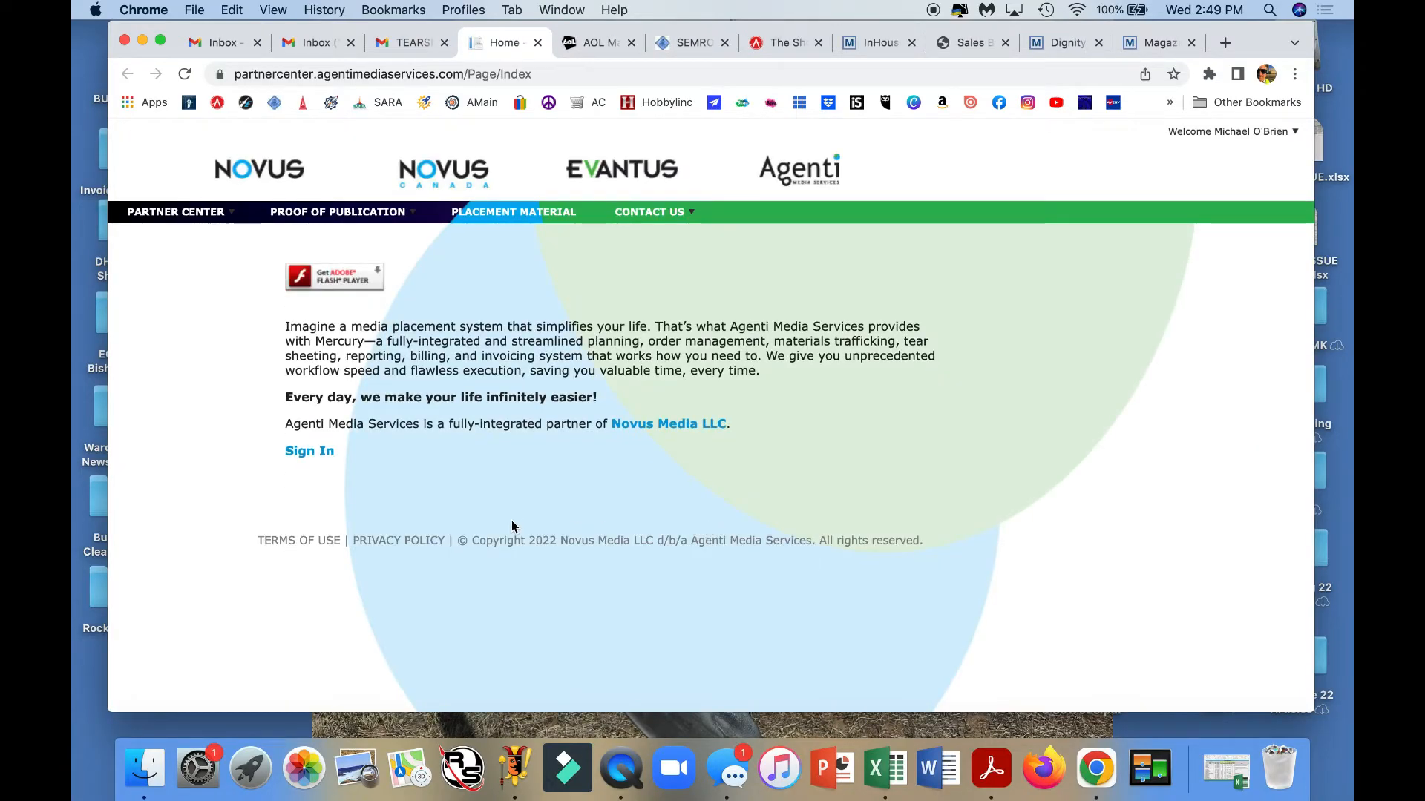
{"action": "left_click", "coordinate": [305, 454]}
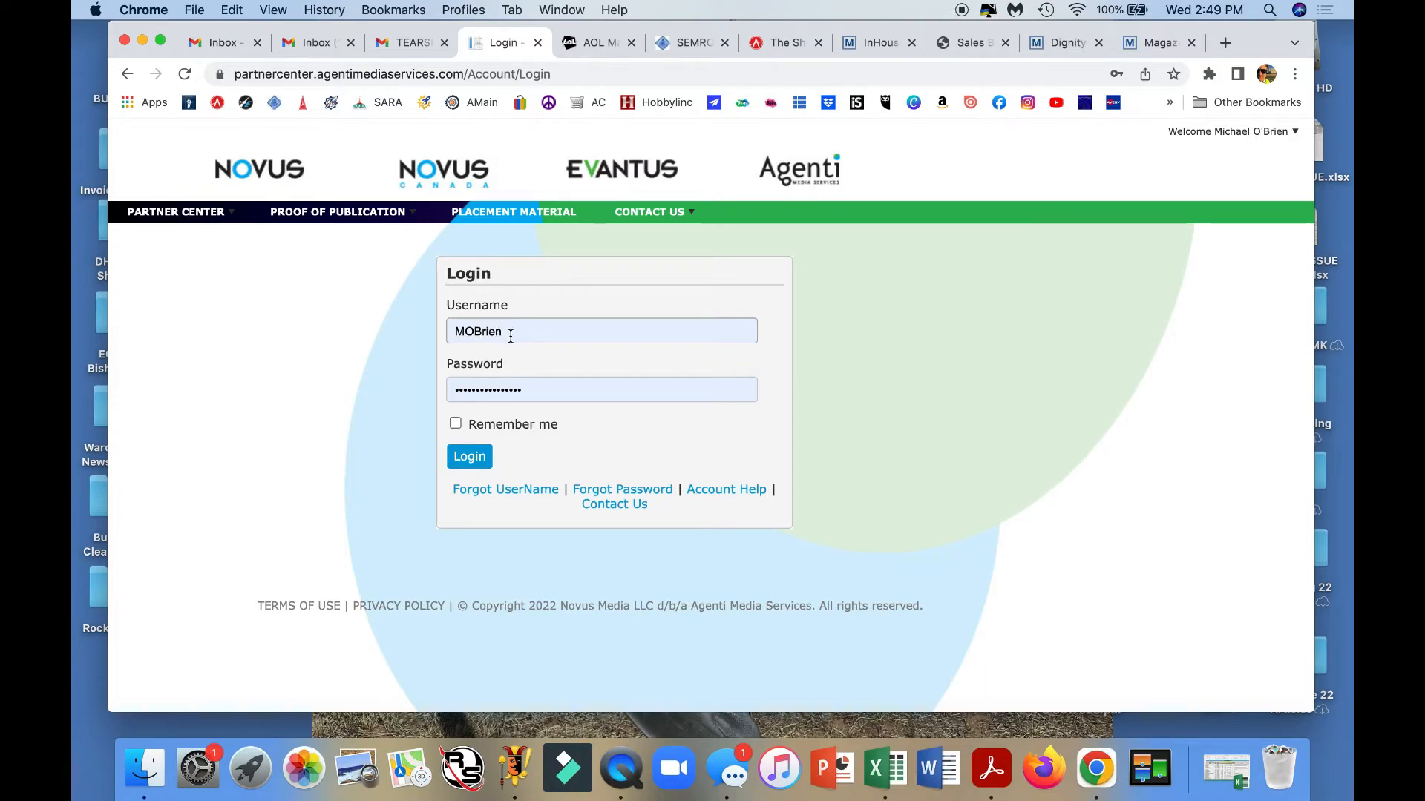
{"action": "left_click", "coordinate": [530, 390]}
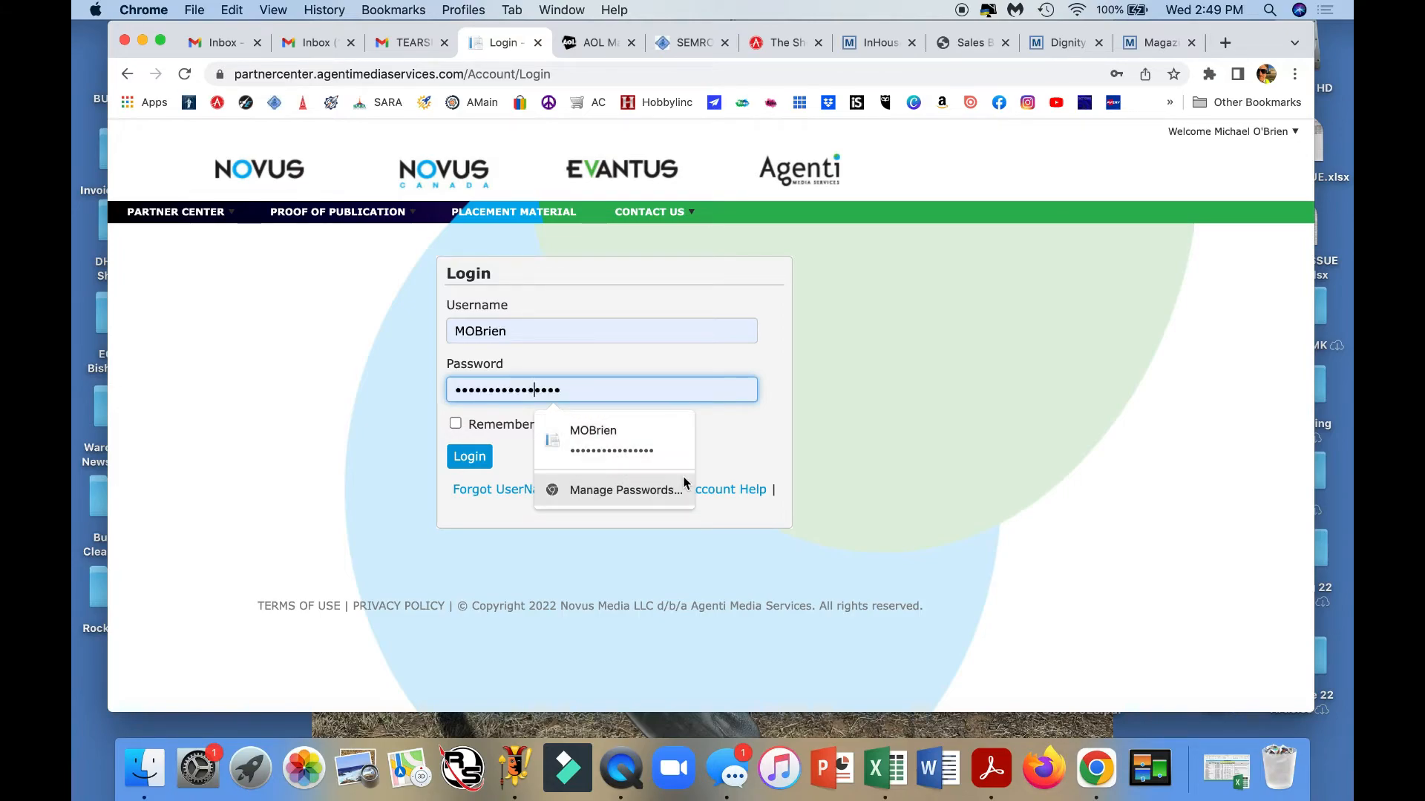
{"action": "left_click", "coordinate": [878, 433]}
{"action": "left_click", "coordinate": [470, 457]}
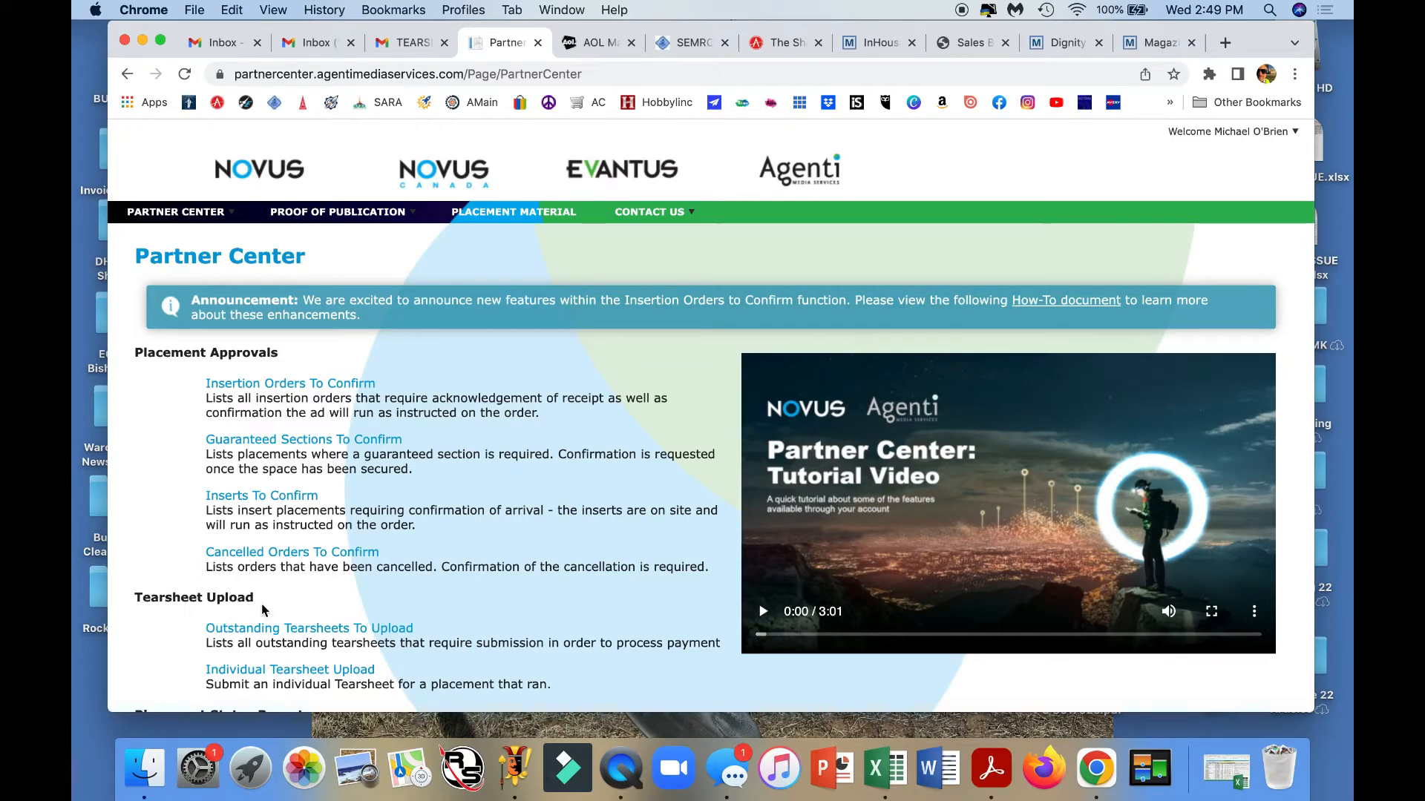
Open Outstanding Tearsheets To Upload and list the entries for Enjoy - Northern California's Lifestyle Magazine
{"action": "scroll", "coordinate": [311, 603], "scroll_direction": "down", "scroll_amount": 3}
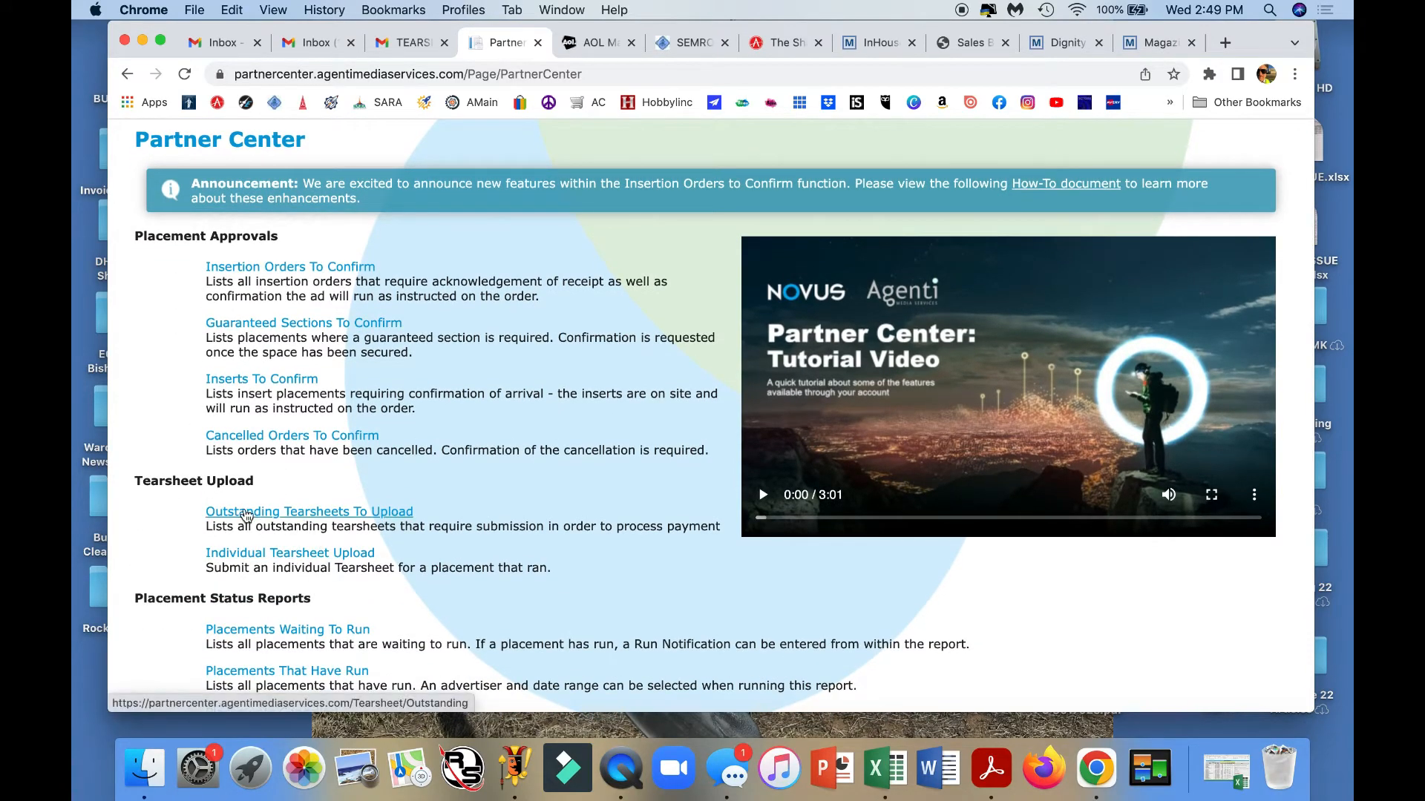
{"action": "left_click", "coordinate": [246, 513]}
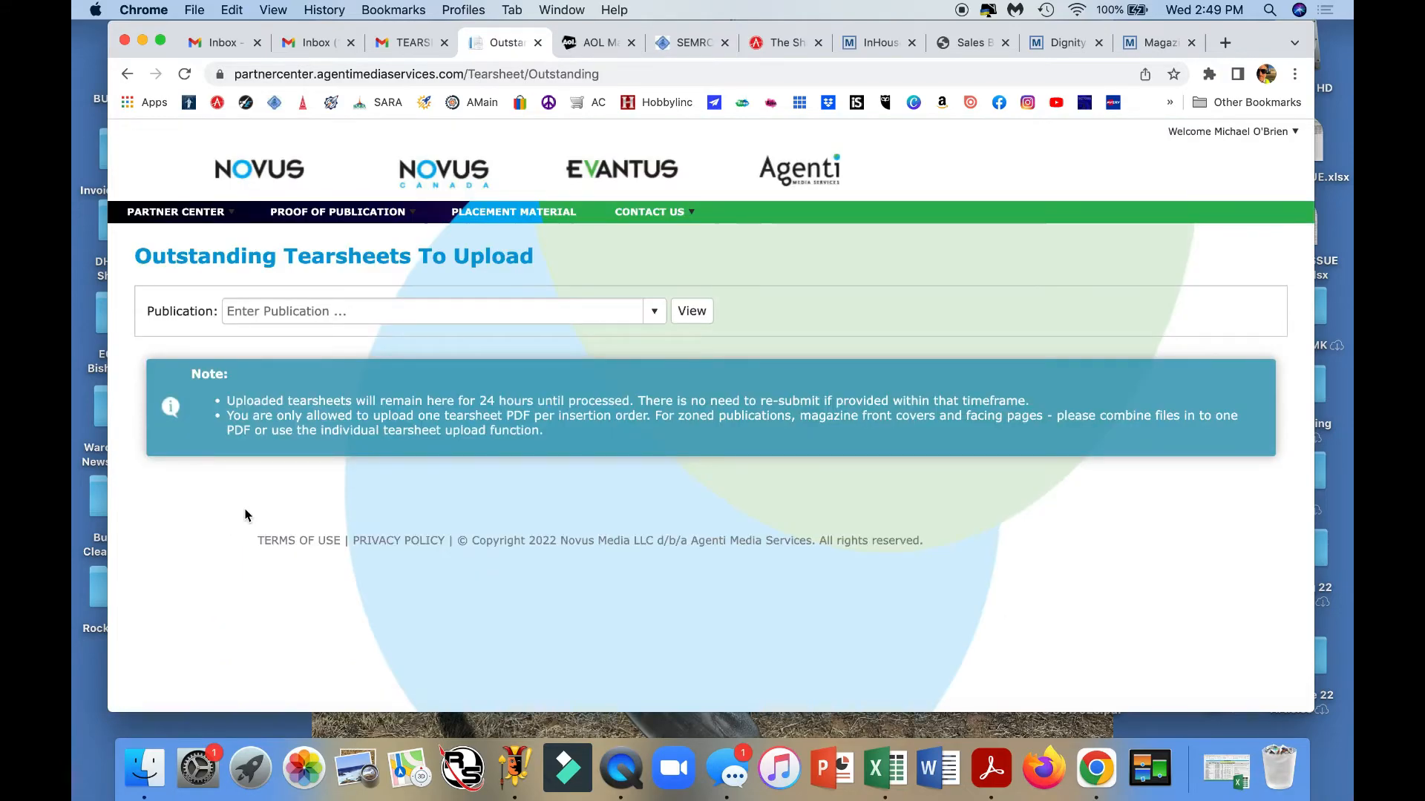
{"action": "left_click", "coordinate": [654, 312]}
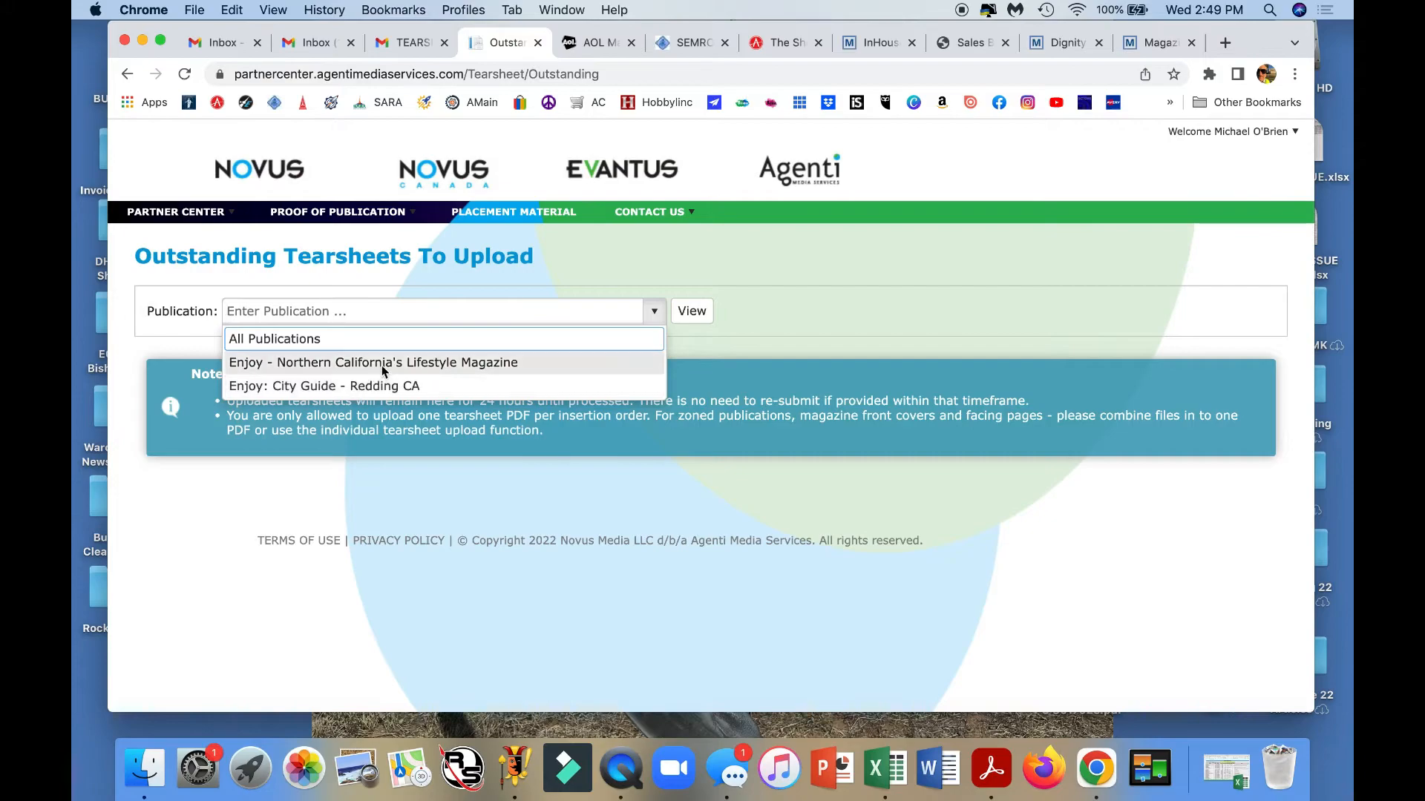
{"action": "left_click", "coordinate": [485, 364]}
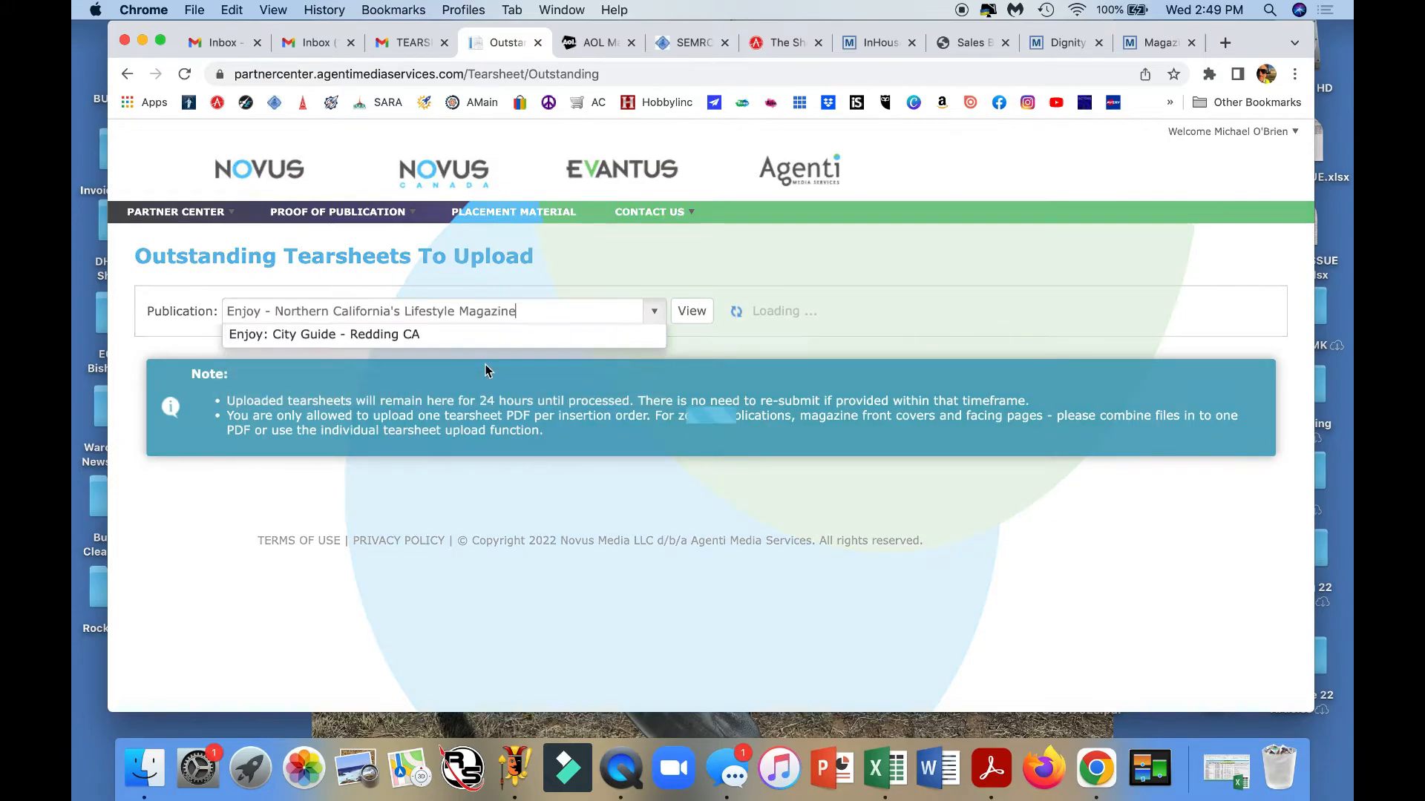
{"action": "scroll", "coordinate": [939, 597], "scroll_direction": "down", "scroll_amount": 2}
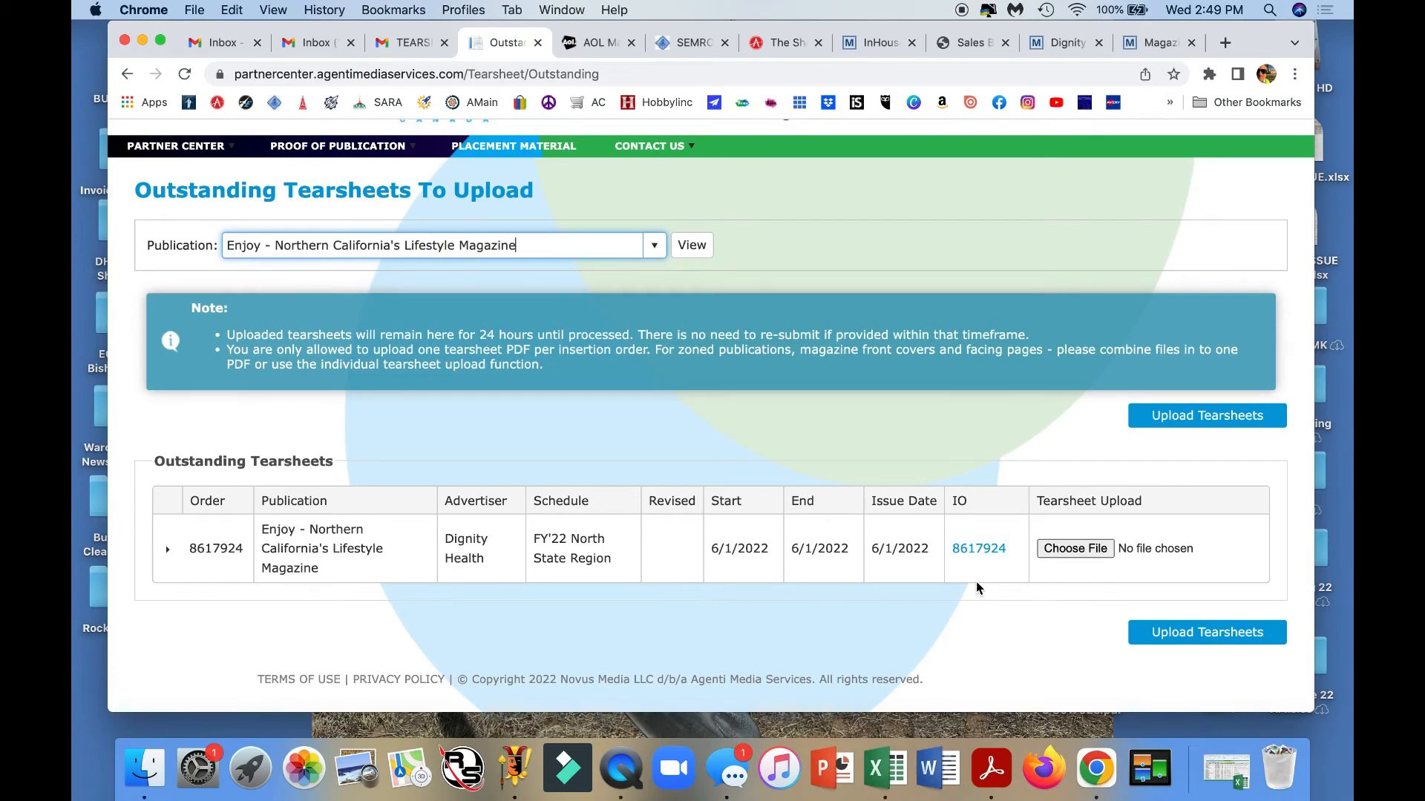
Choose the June 2022 Tearsheet PDF from the desktop as the file for the Dignity Health order, widening the file list's name column
{"action": "left_click", "coordinate": [1077, 553]}
{"action": "scroll", "coordinate": [402, 336], "scroll_direction": "down", "scroll_amount": 1}
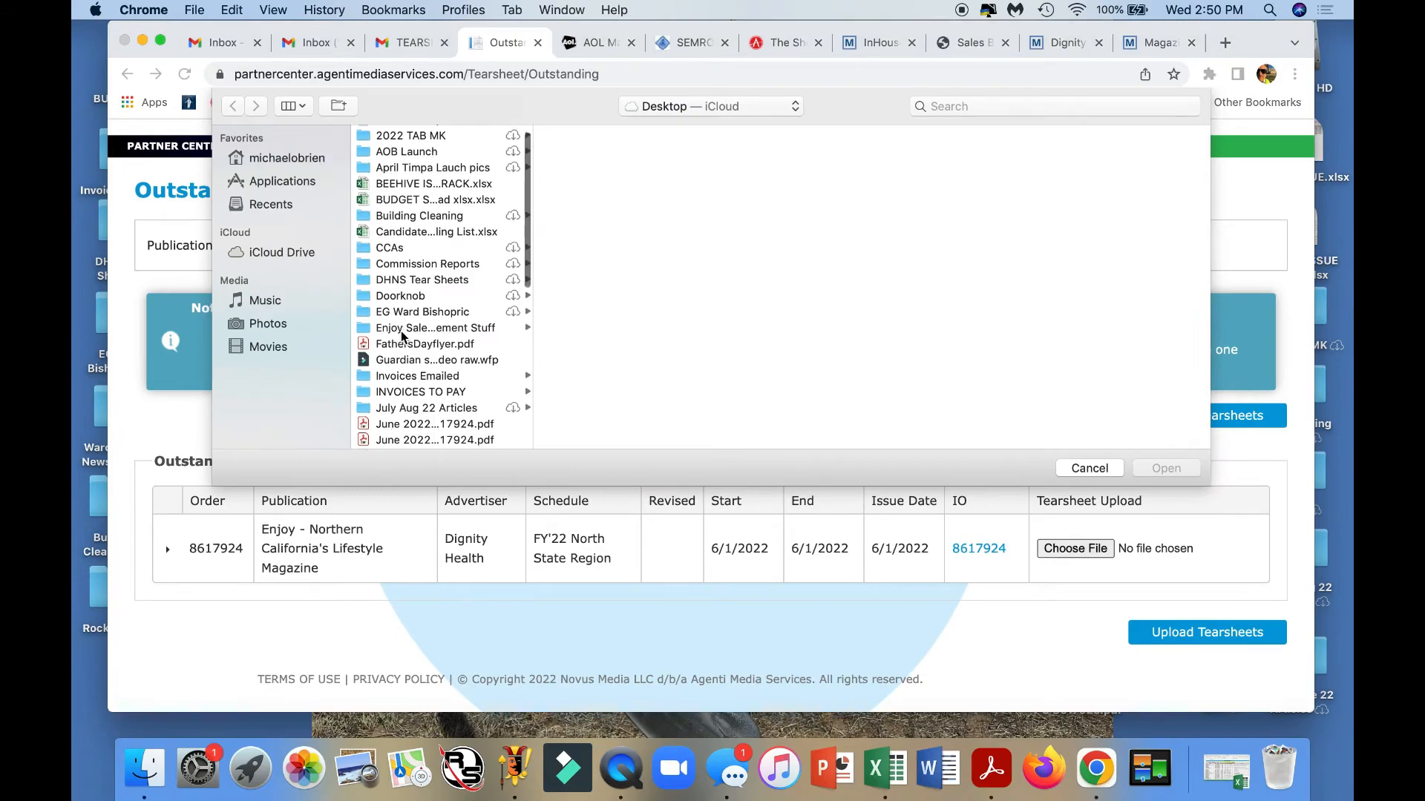
{"action": "scroll", "coordinate": [415, 341], "scroll_direction": "down", "scroll_amount": 2}
{"action": "left_click", "coordinate": [525, 375]}
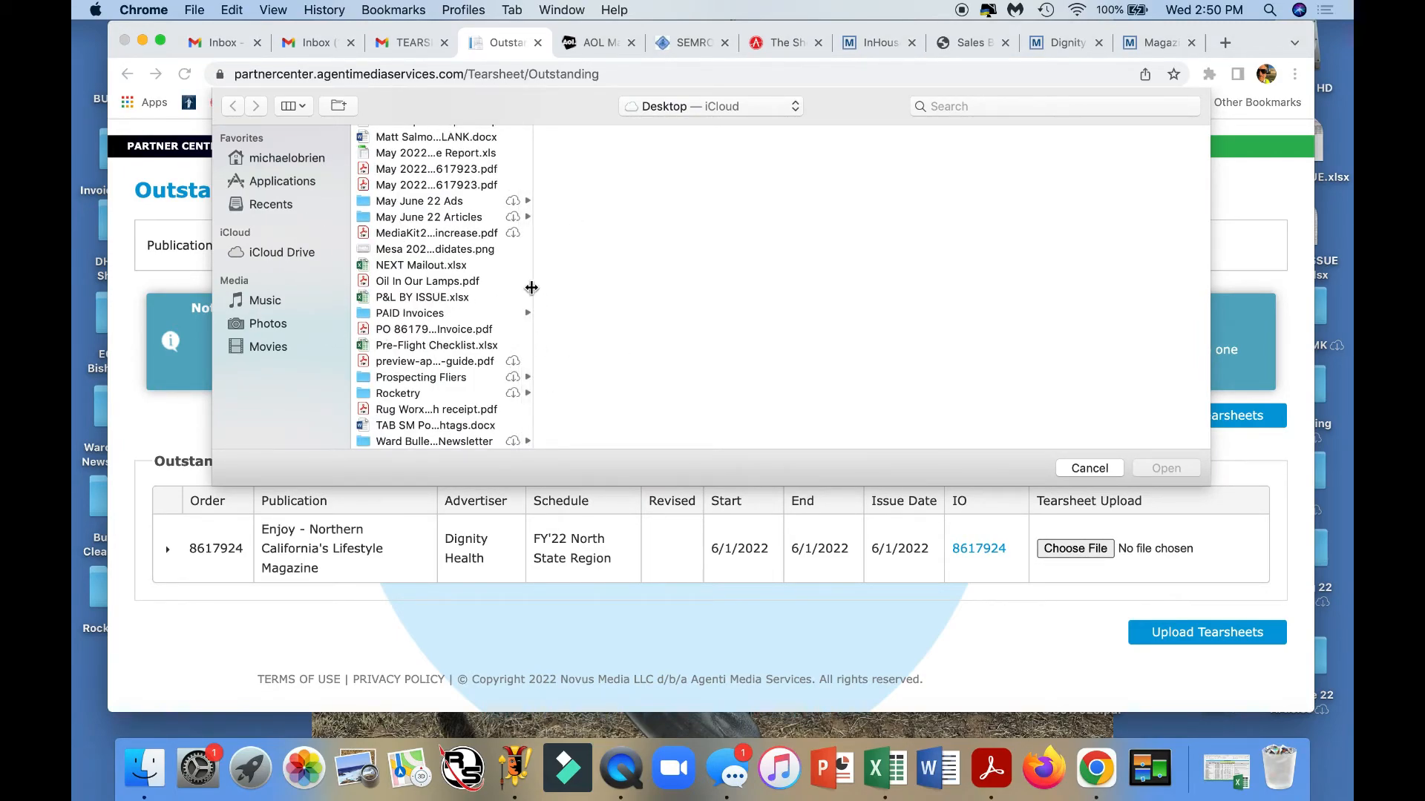
{"action": "left_click_drag", "start_coordinate": [532, 287], "coordinate": [754, 285]}
{"action": "scroll", "coordinate": [452, 239], "scroll_direction": "up", "scroll_amount": 5}
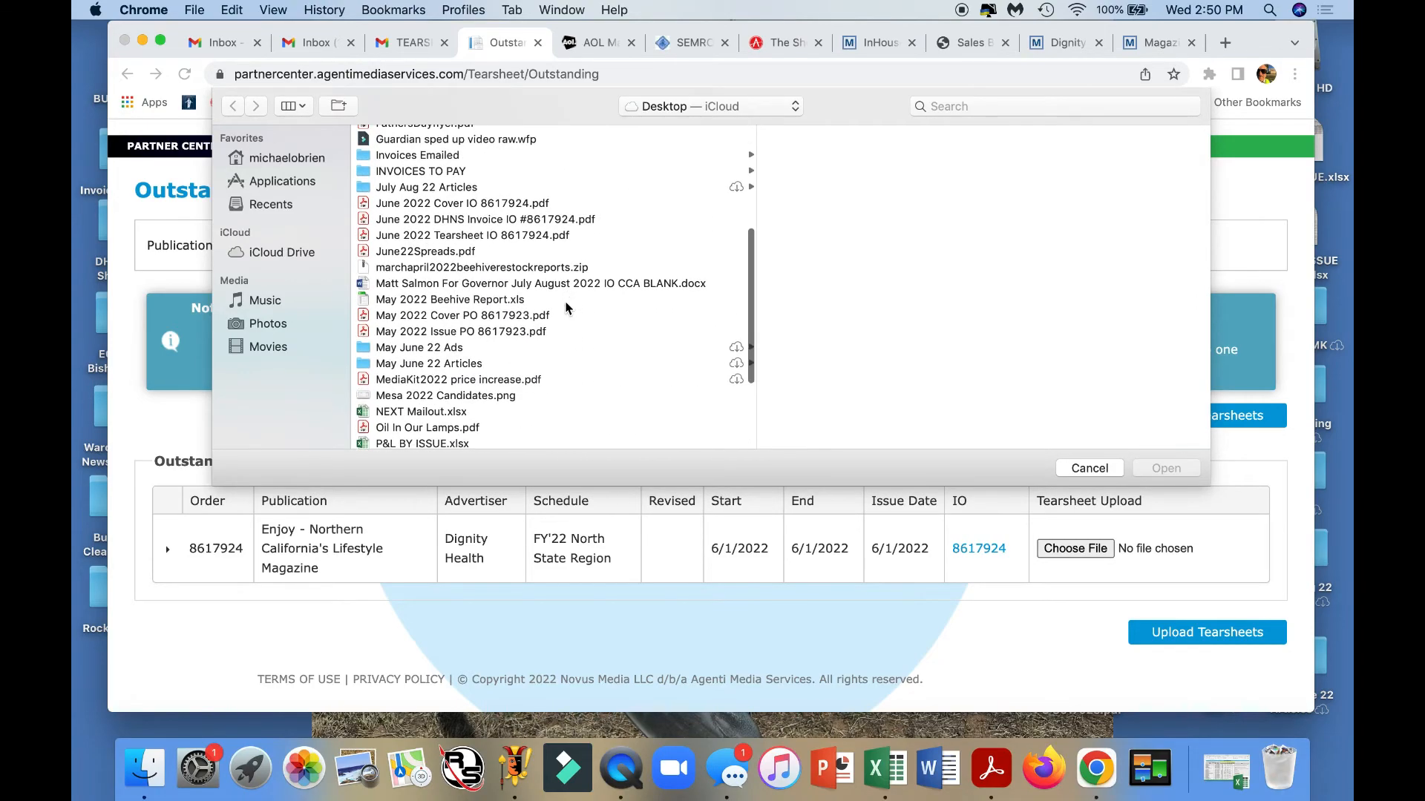
{"action": "left_click", "coordinate": [452, 235]}
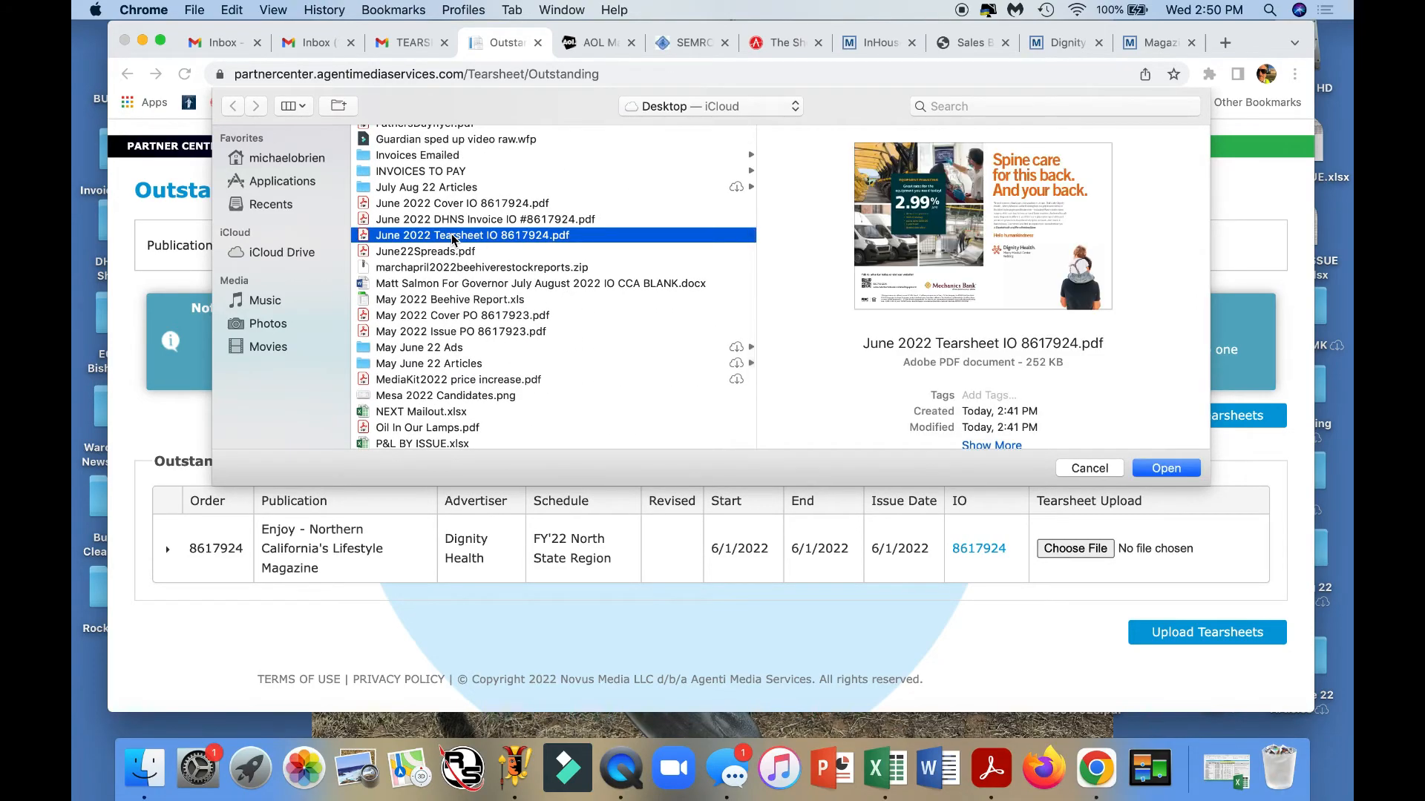
{"action": "left_click", "coordinate": [1165, 468]}
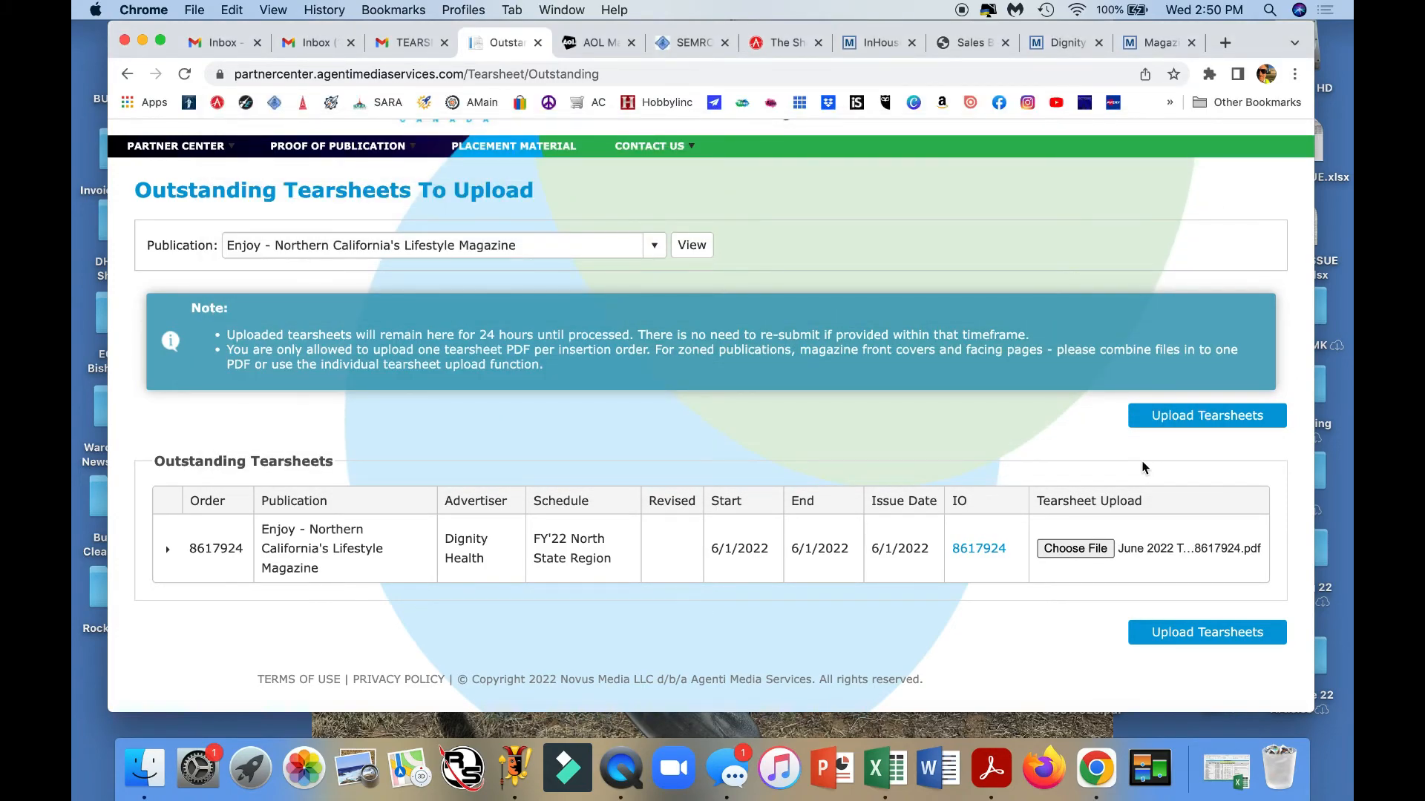
Upload the selected Dignity Health tearsheet and sign out of the Partner Center
{"action": "left_click", "coordinate": [1215, 641]}
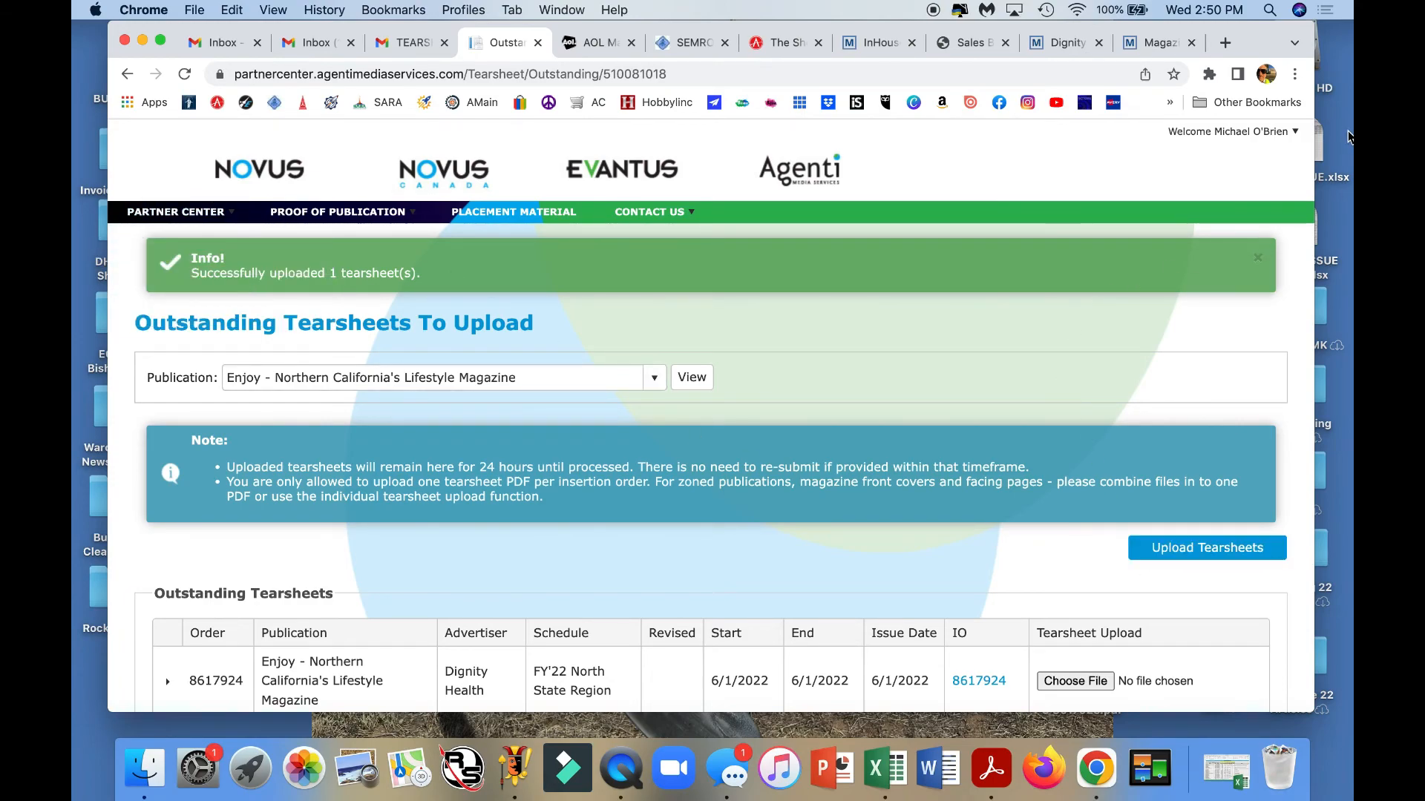
{"action": "mouse_move", "coordinate": [1262, 141]}
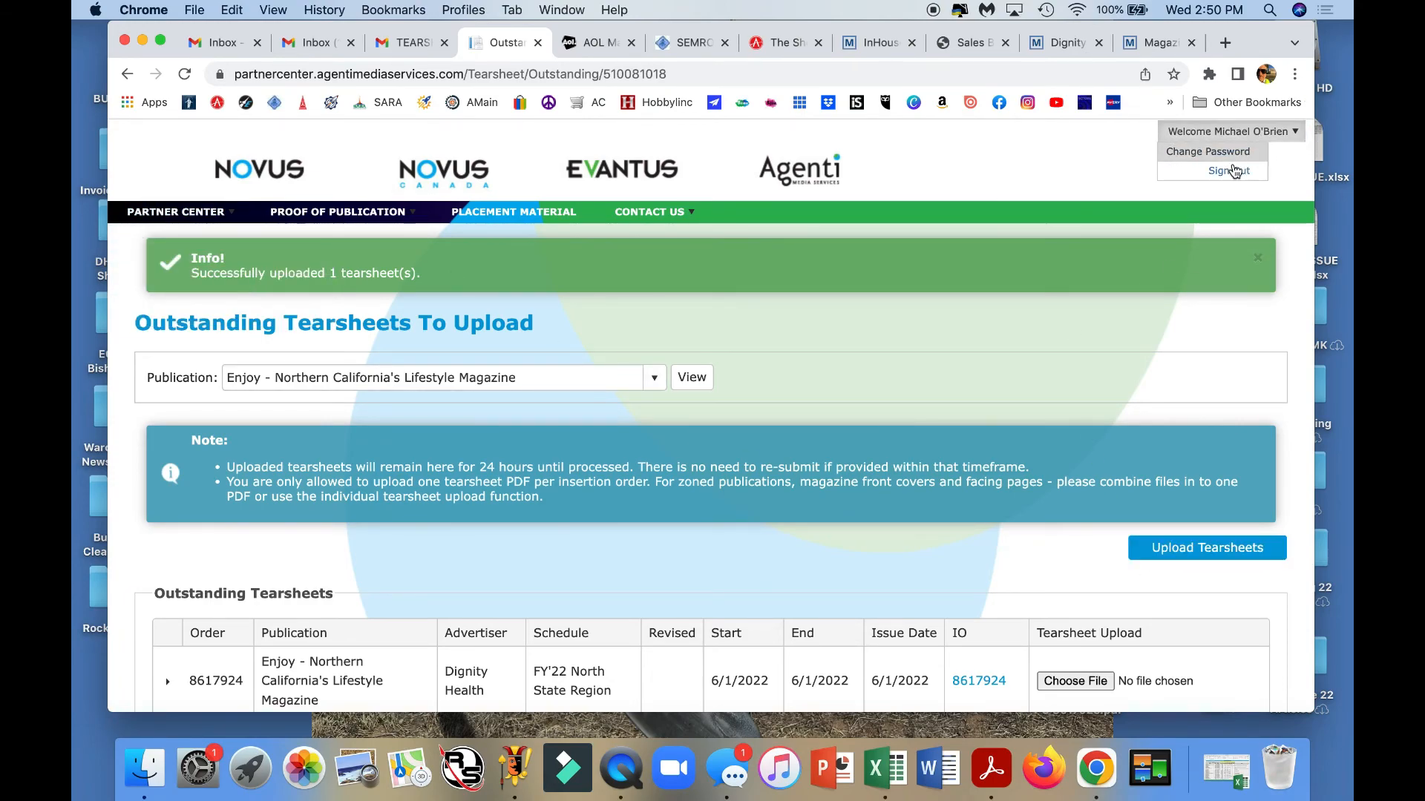
{"action": "left_click", "coordinate": [1231, 174]}
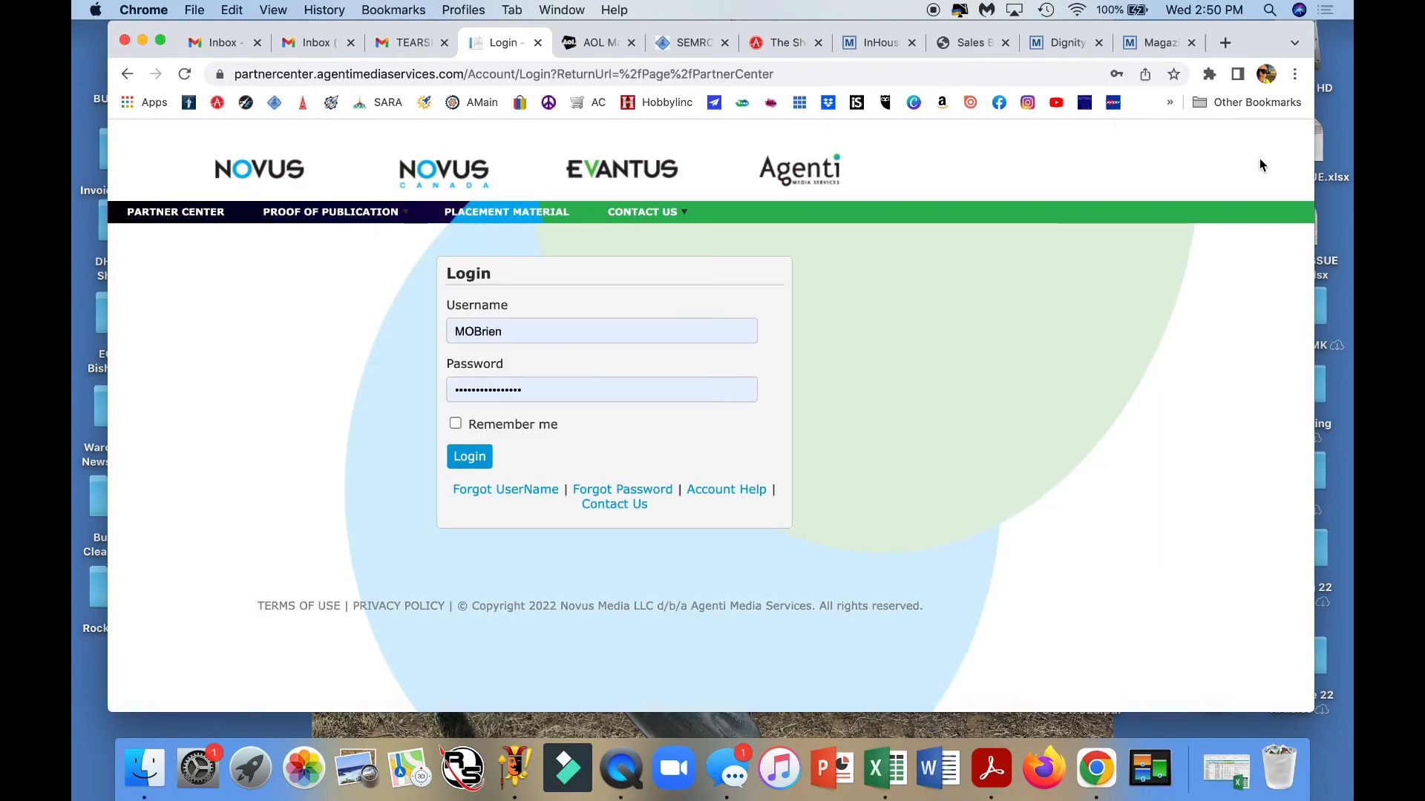